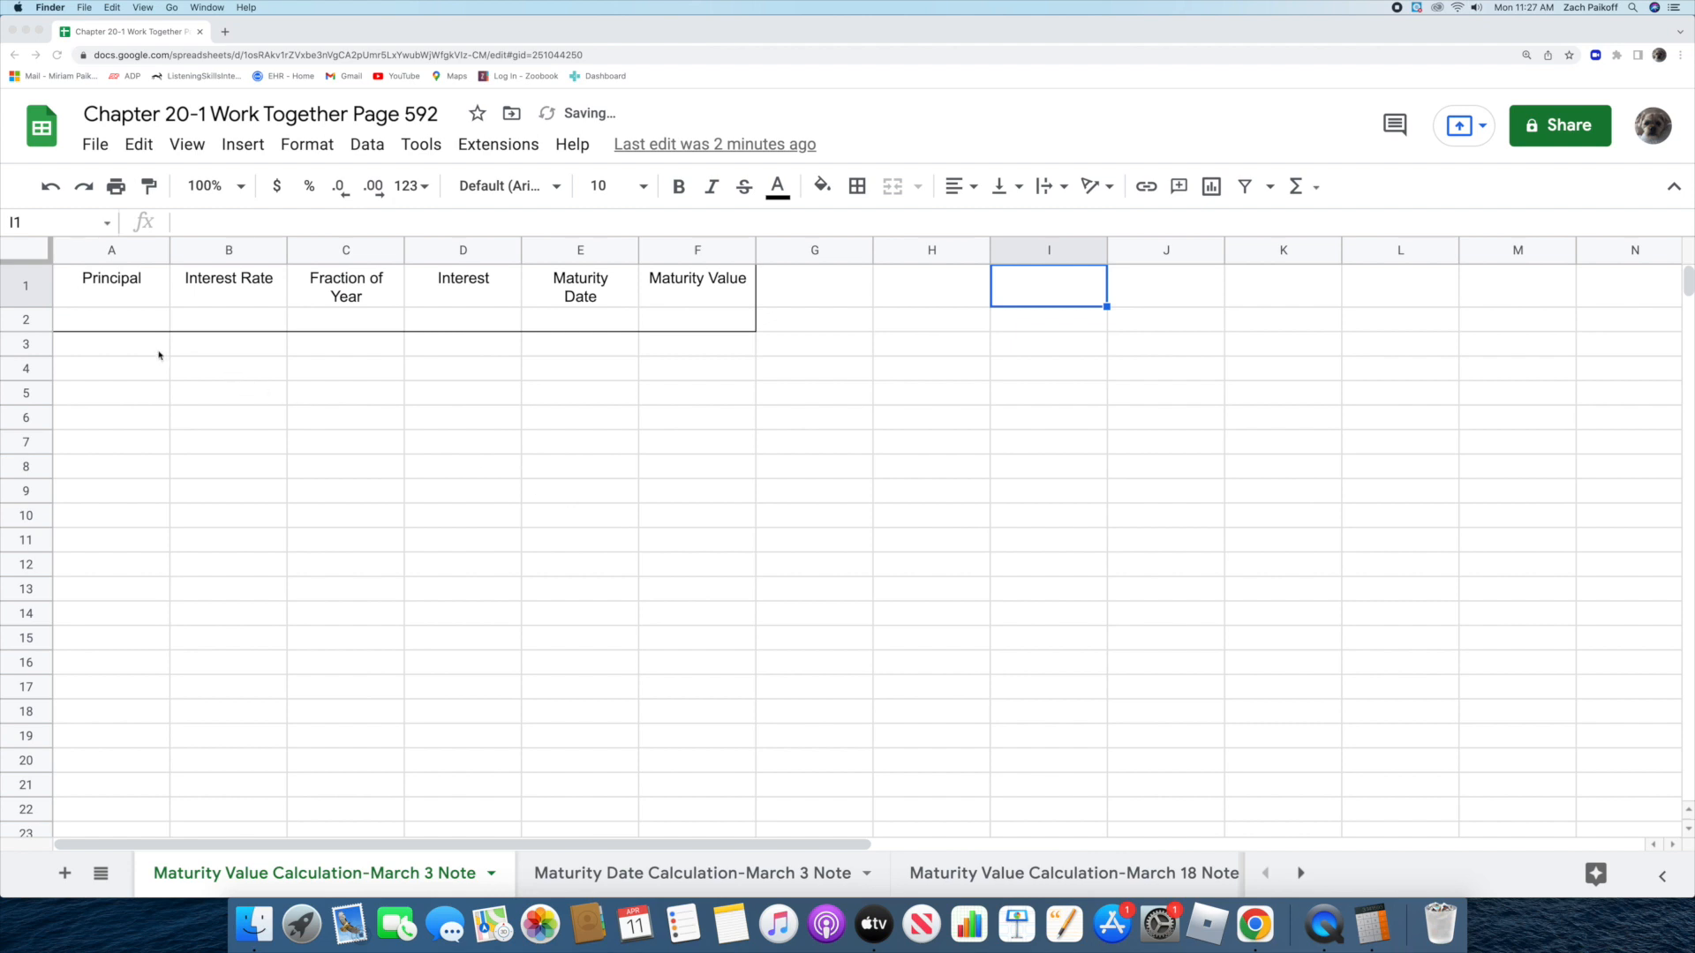
# - Enter a principal of 6000 in A2 and an interest rate of 6% in B2
pyautogui.click(105, 314)
pyautogui.write('6000')
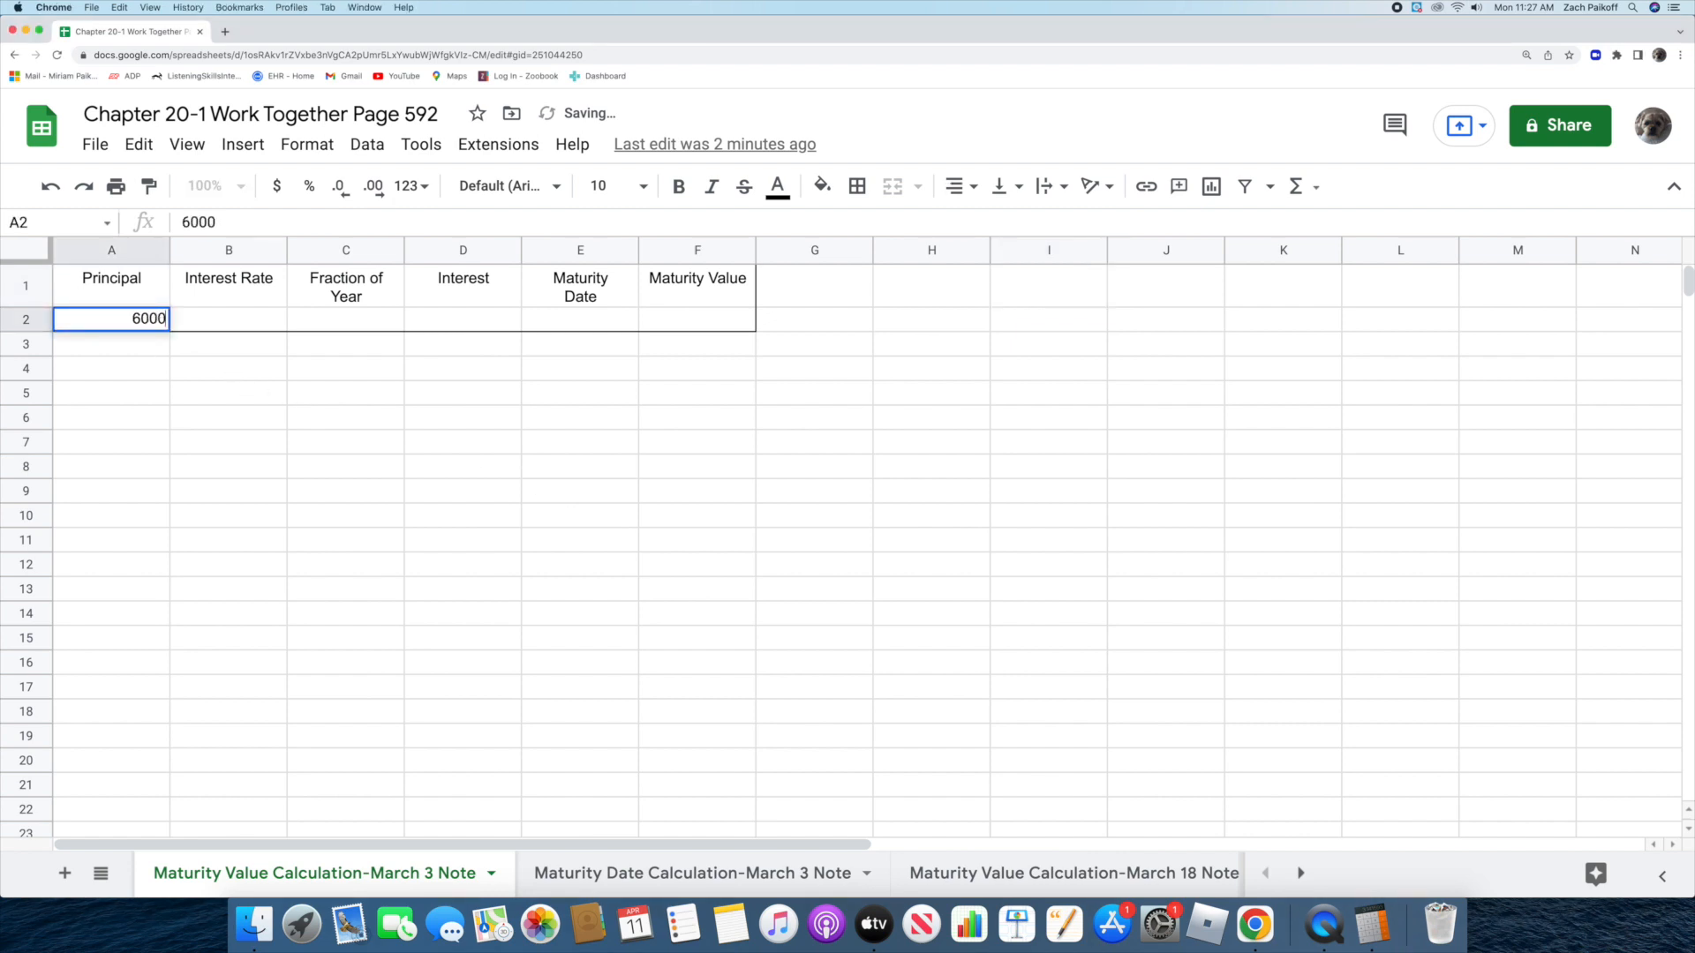
pyautogui.press('Return')
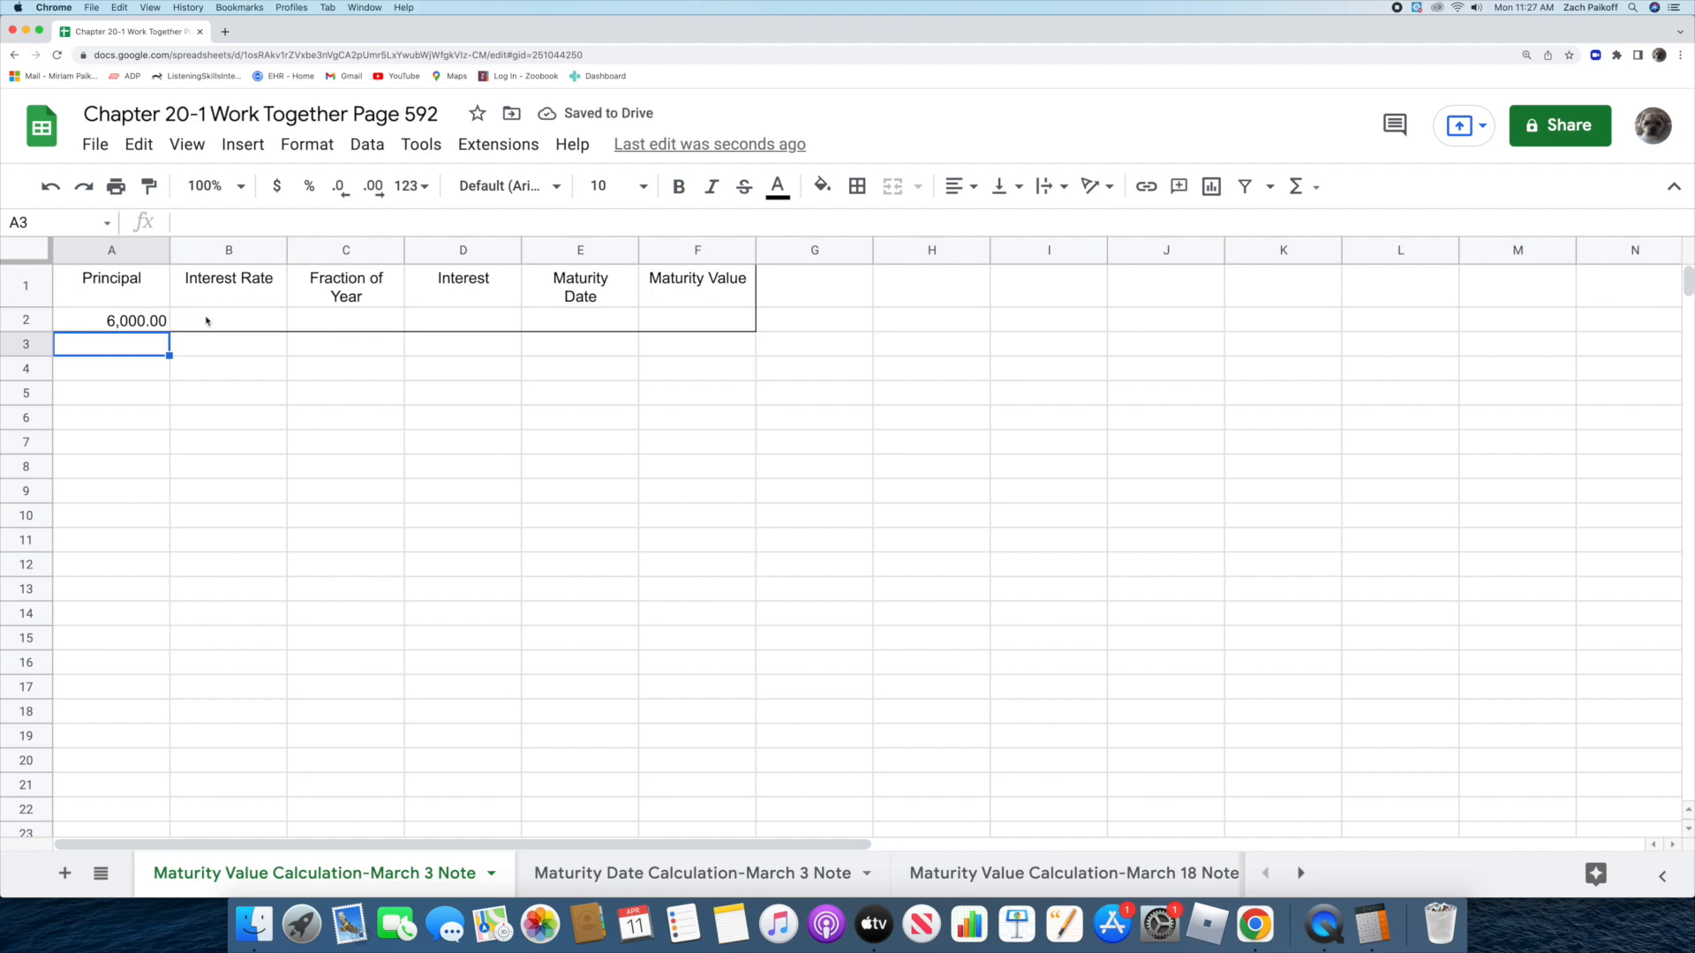
pyautogui.click(207, 321)
pyautogui.doubleClick(207, 319)
pyautogui.write('6%')
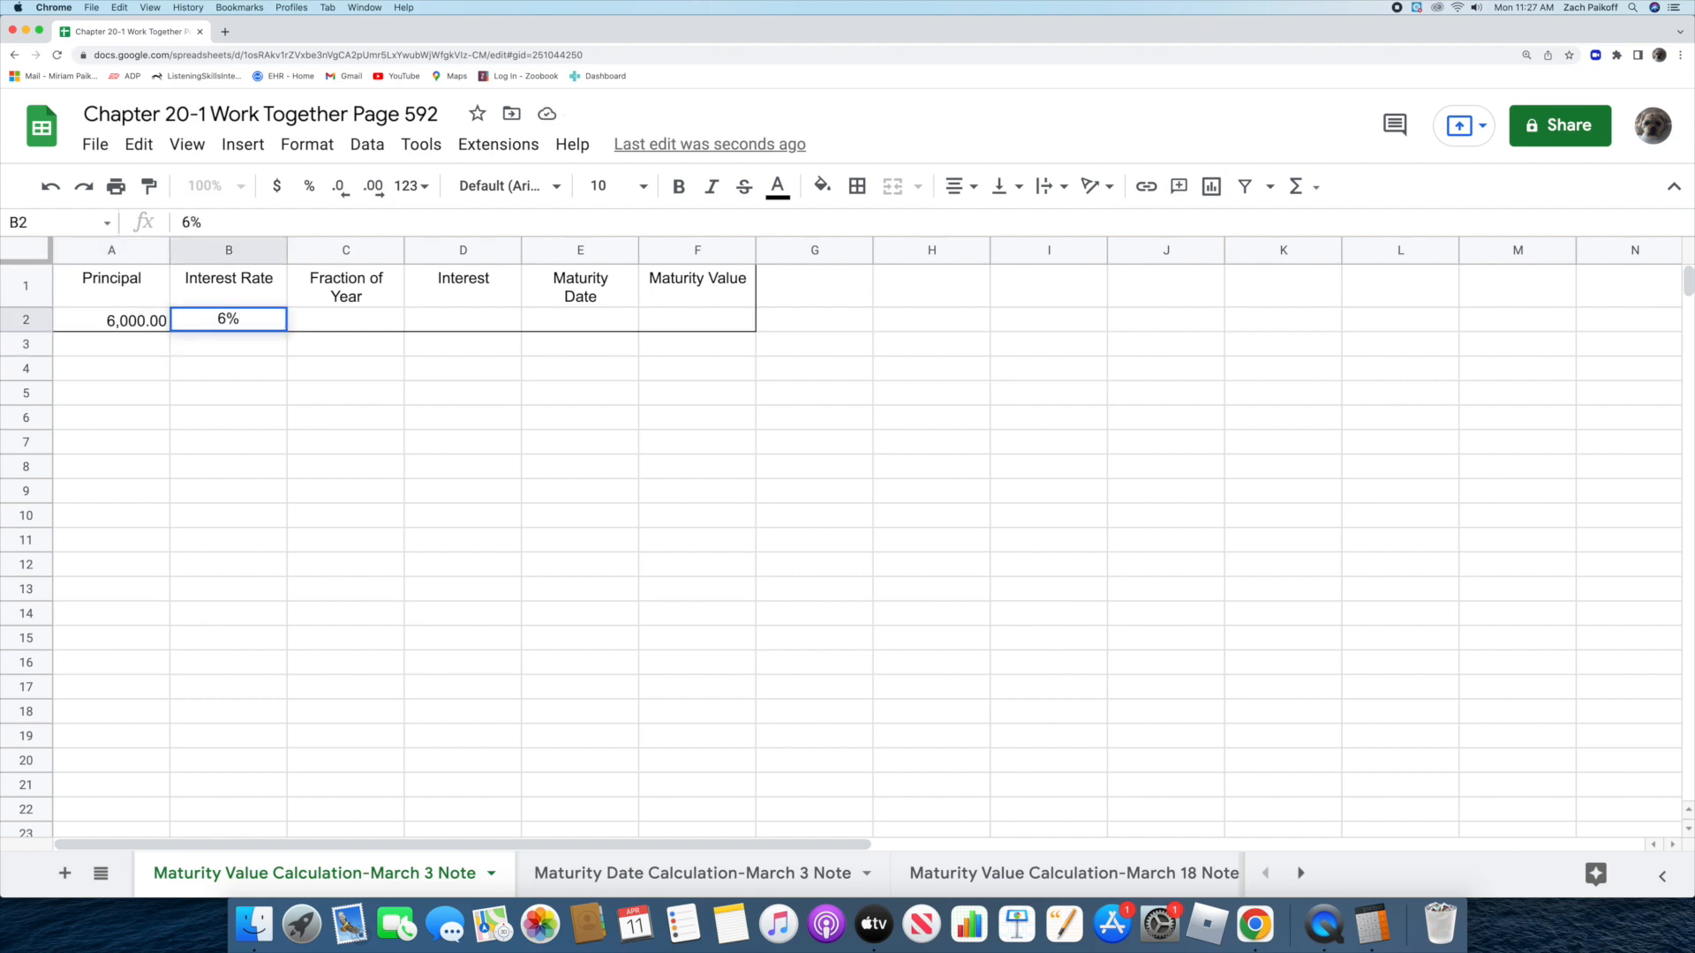
pyautogui.press('Return')
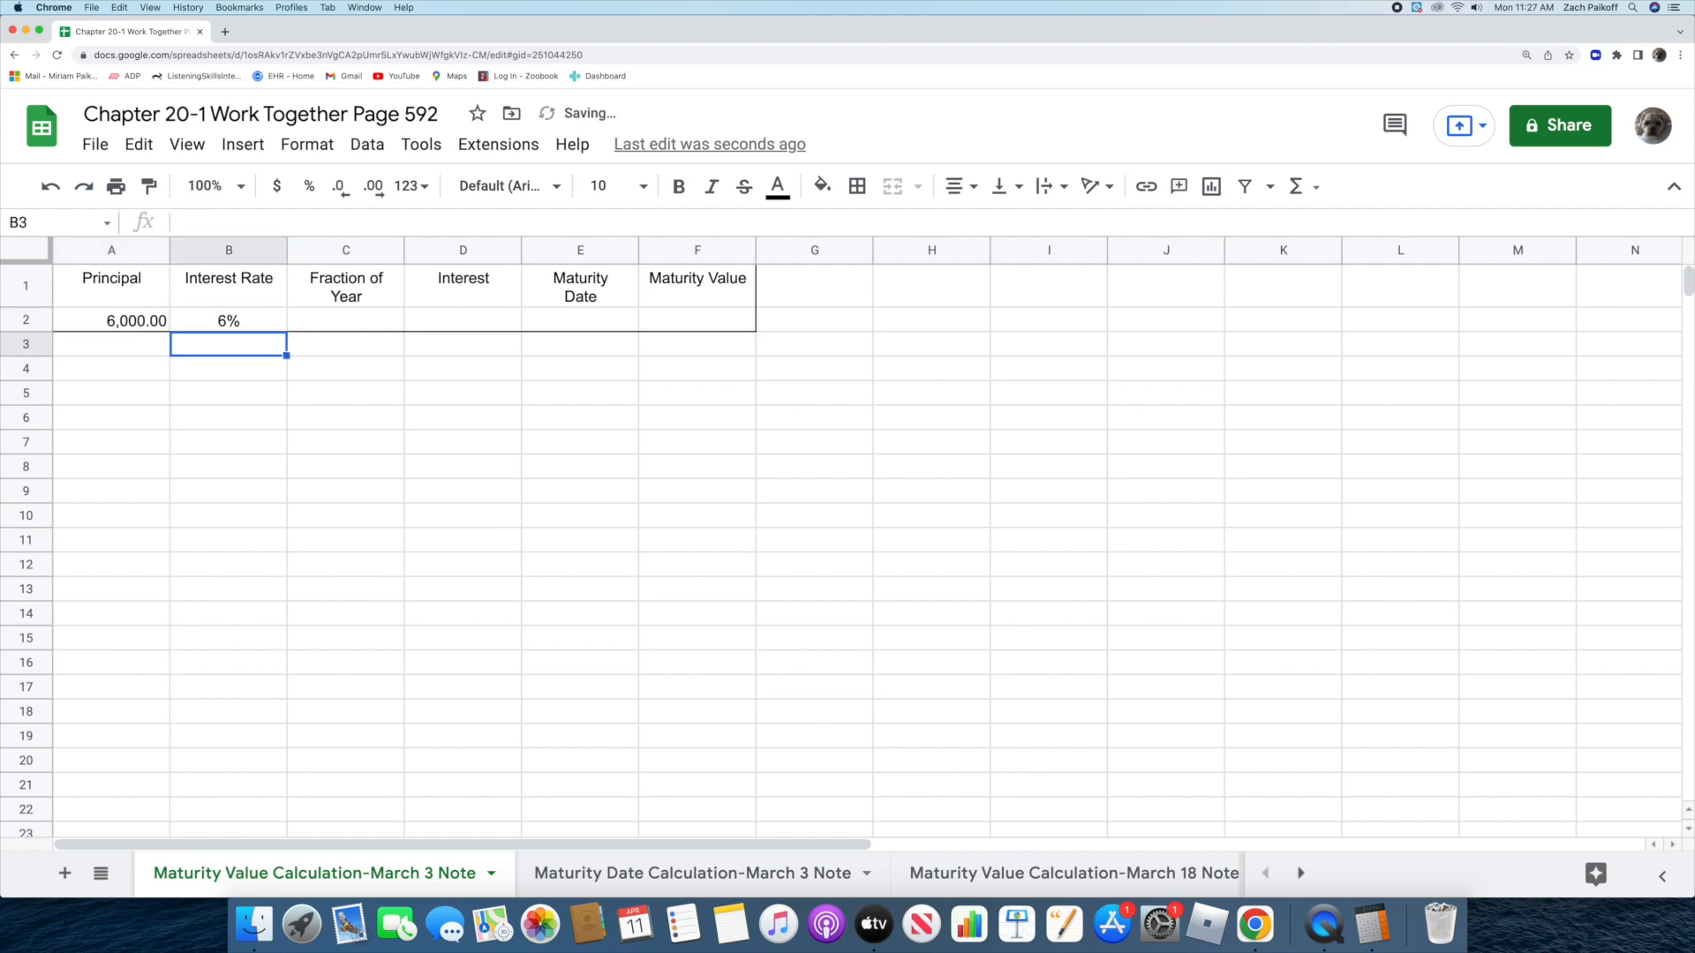
# - Enter 90/360 as the fraction of the year in C2
pyautogui.doubleClick(317, 321)
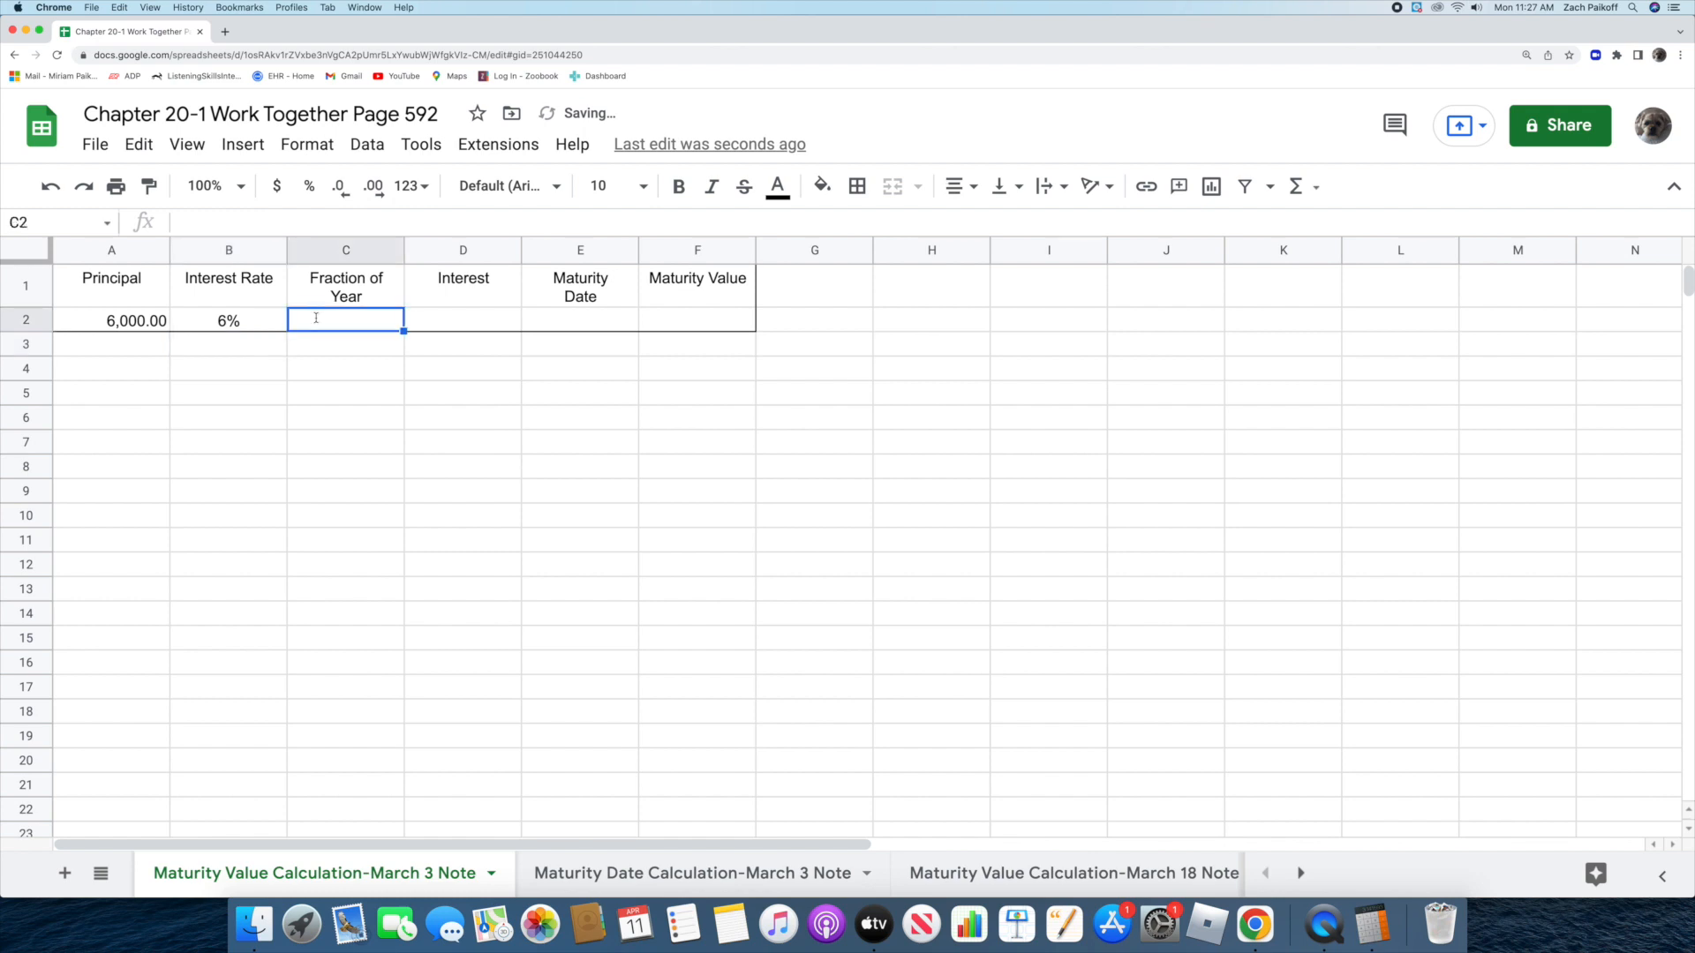
pyautogui.write('9')
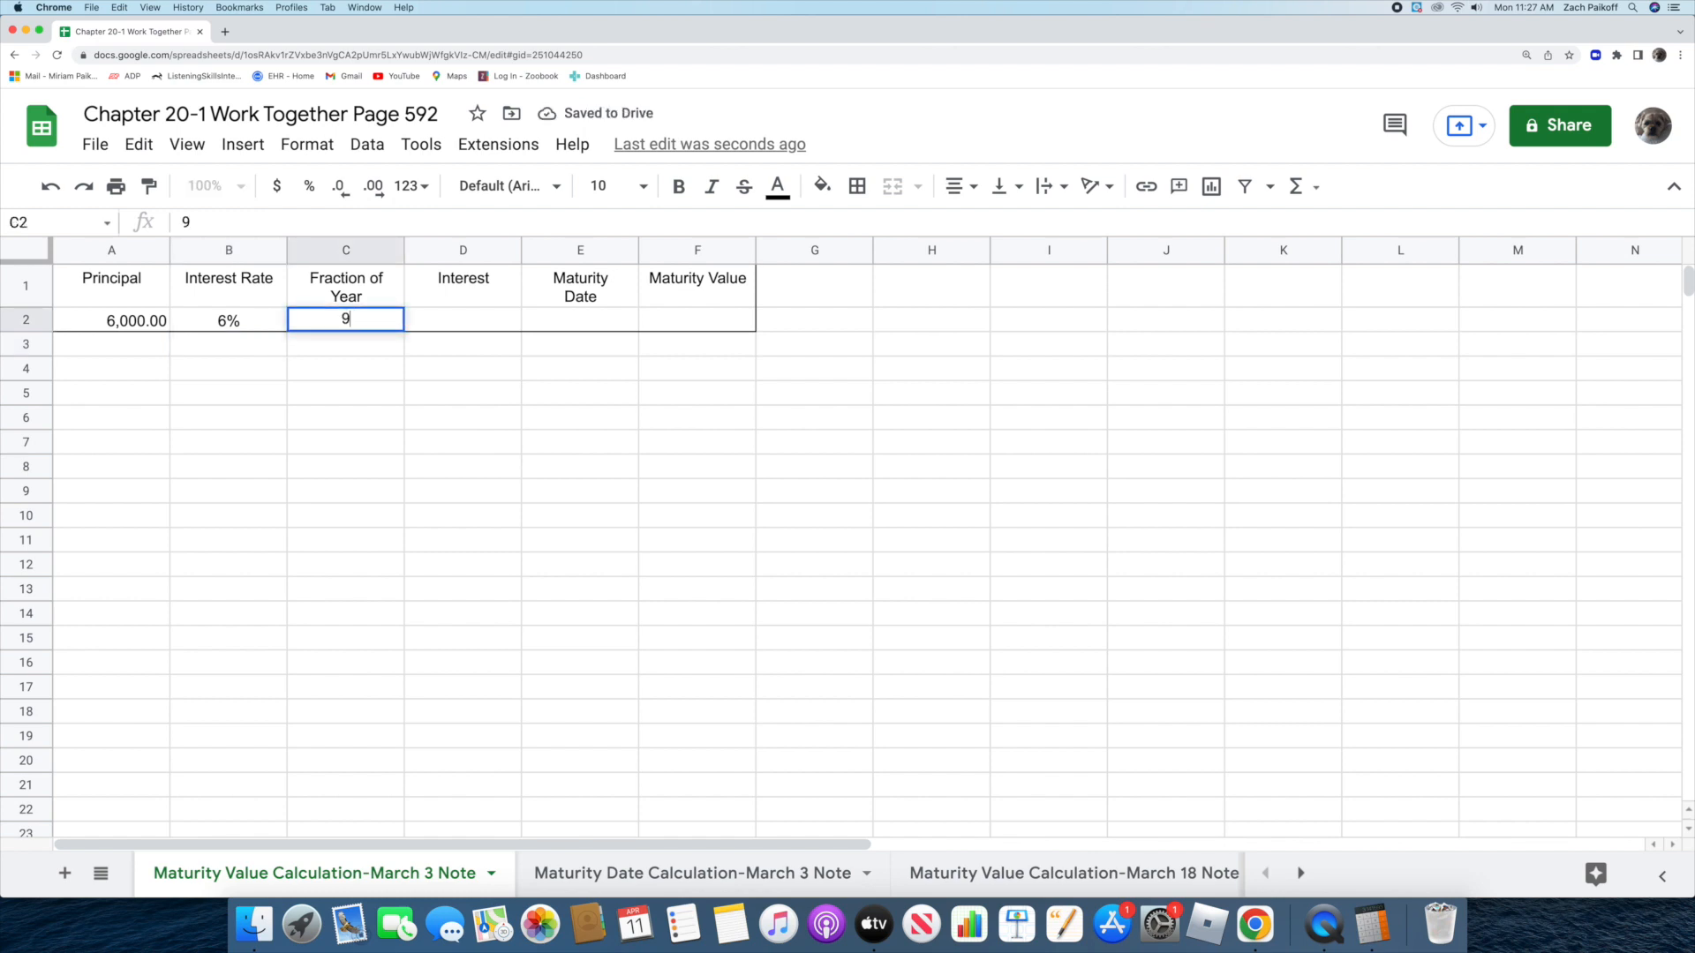
pyautogui.write('0/360')
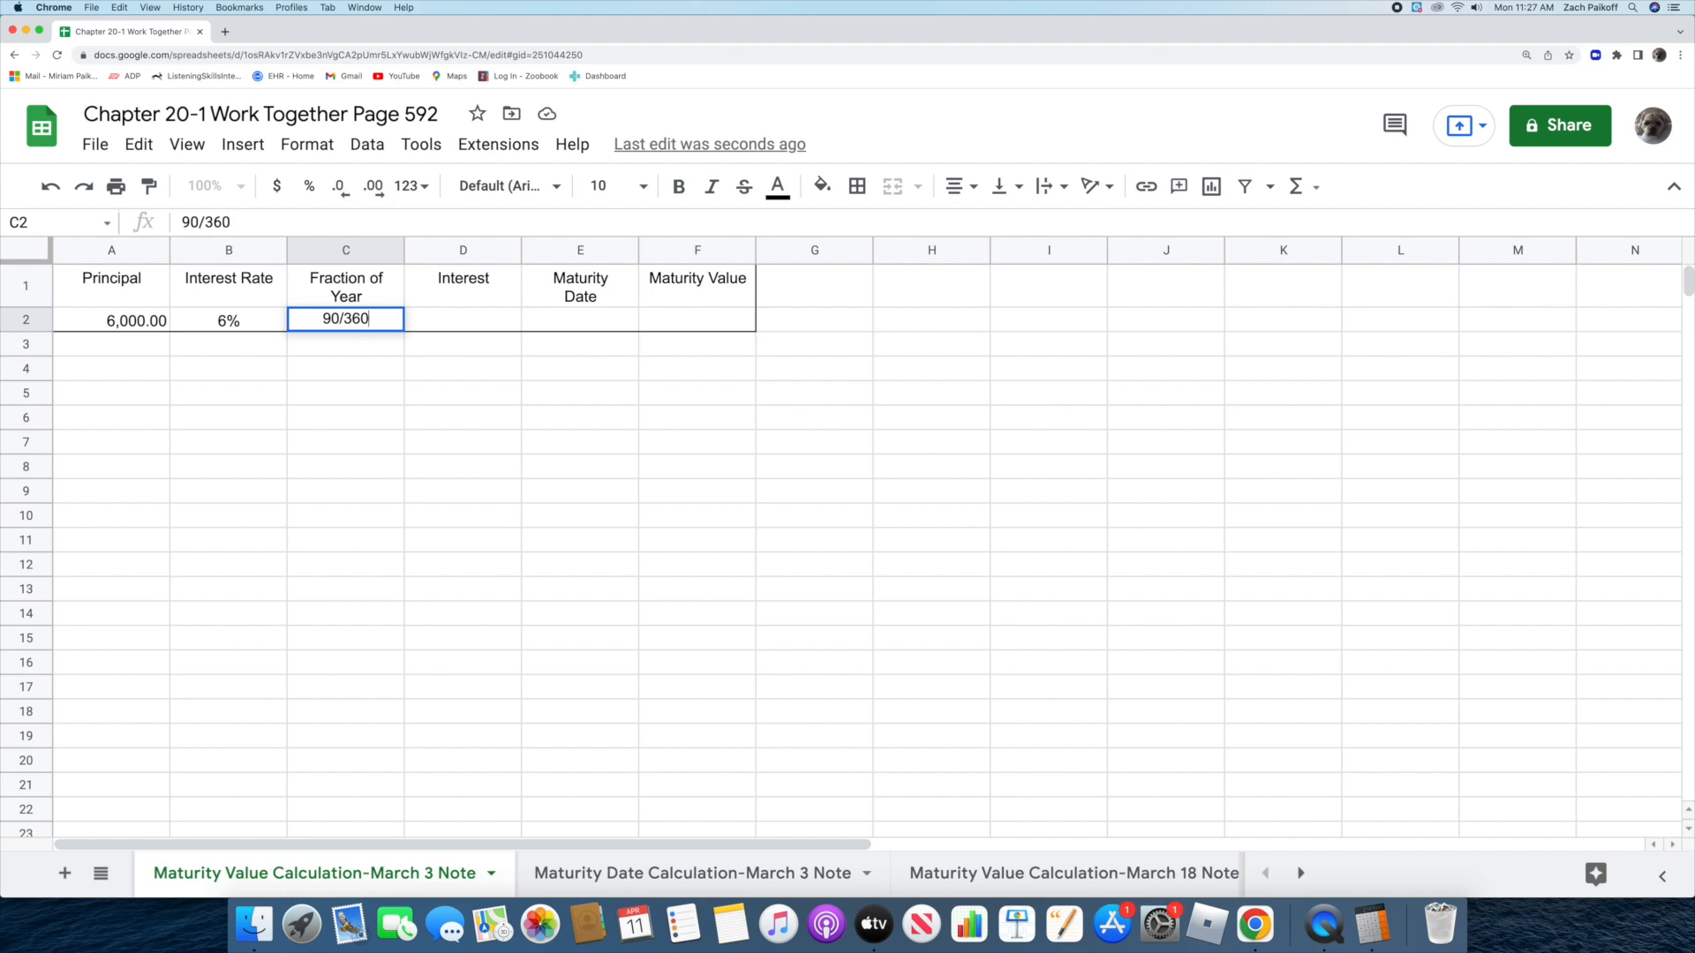
pyautogui.press('Return')
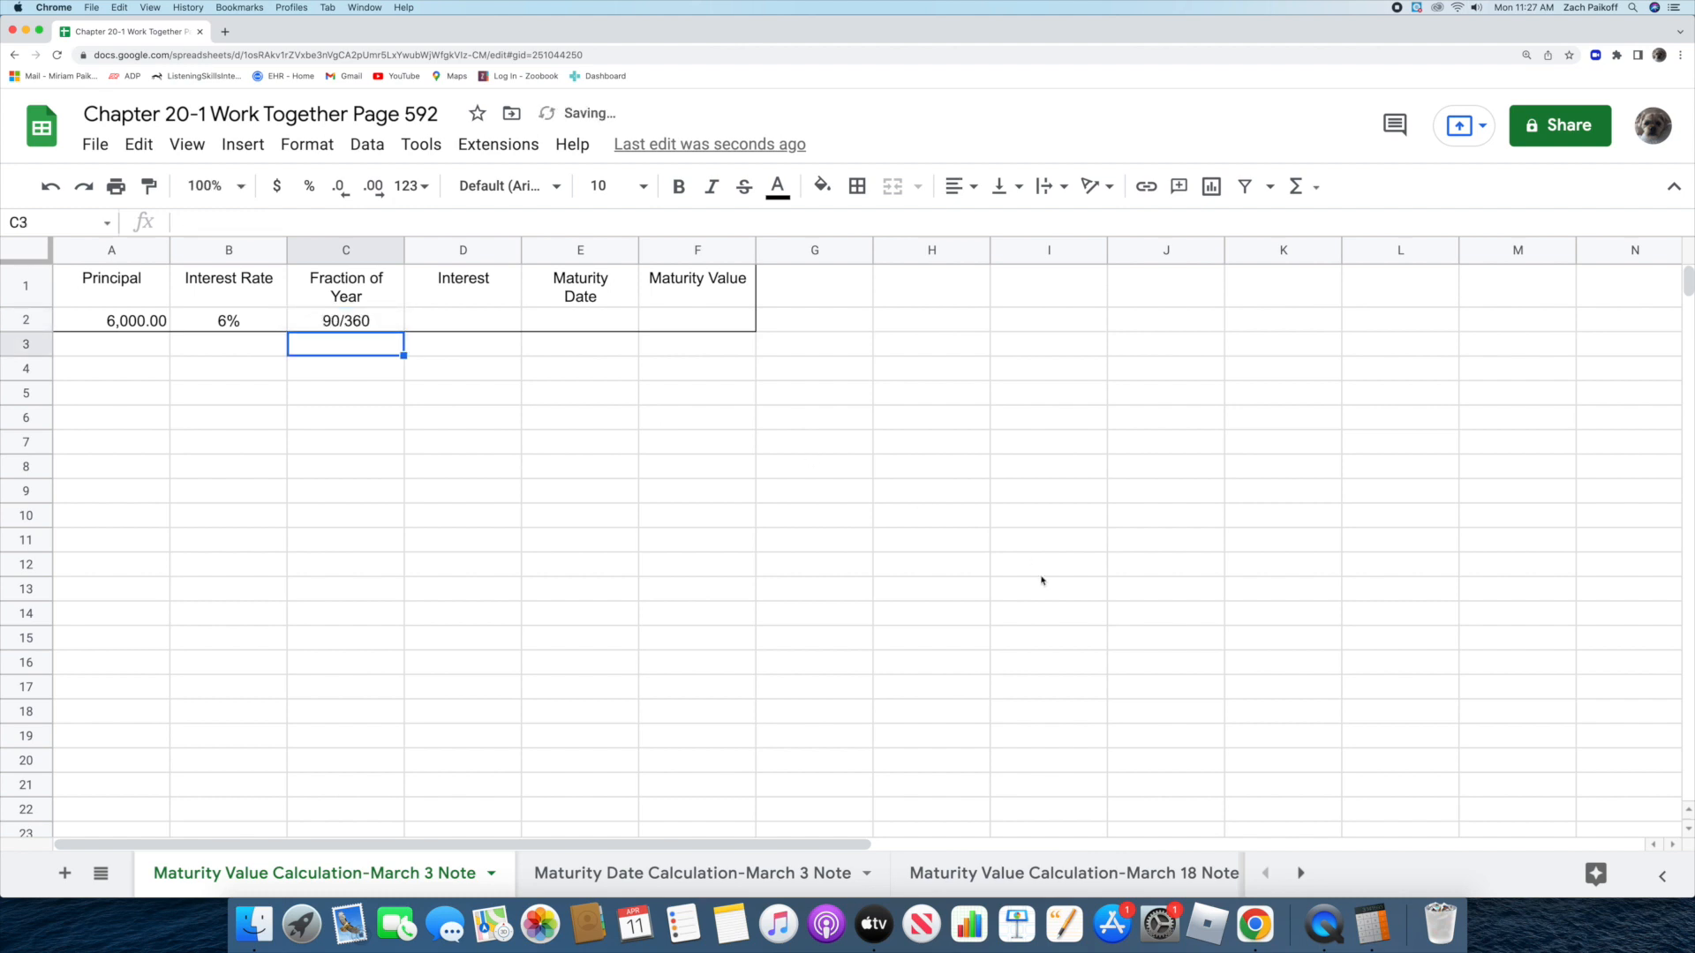
# - Switch to Calculator and compute the note's interest as 6000 × 0.06 × 90 ÷ 360
pyautogui.click(1371, 923)
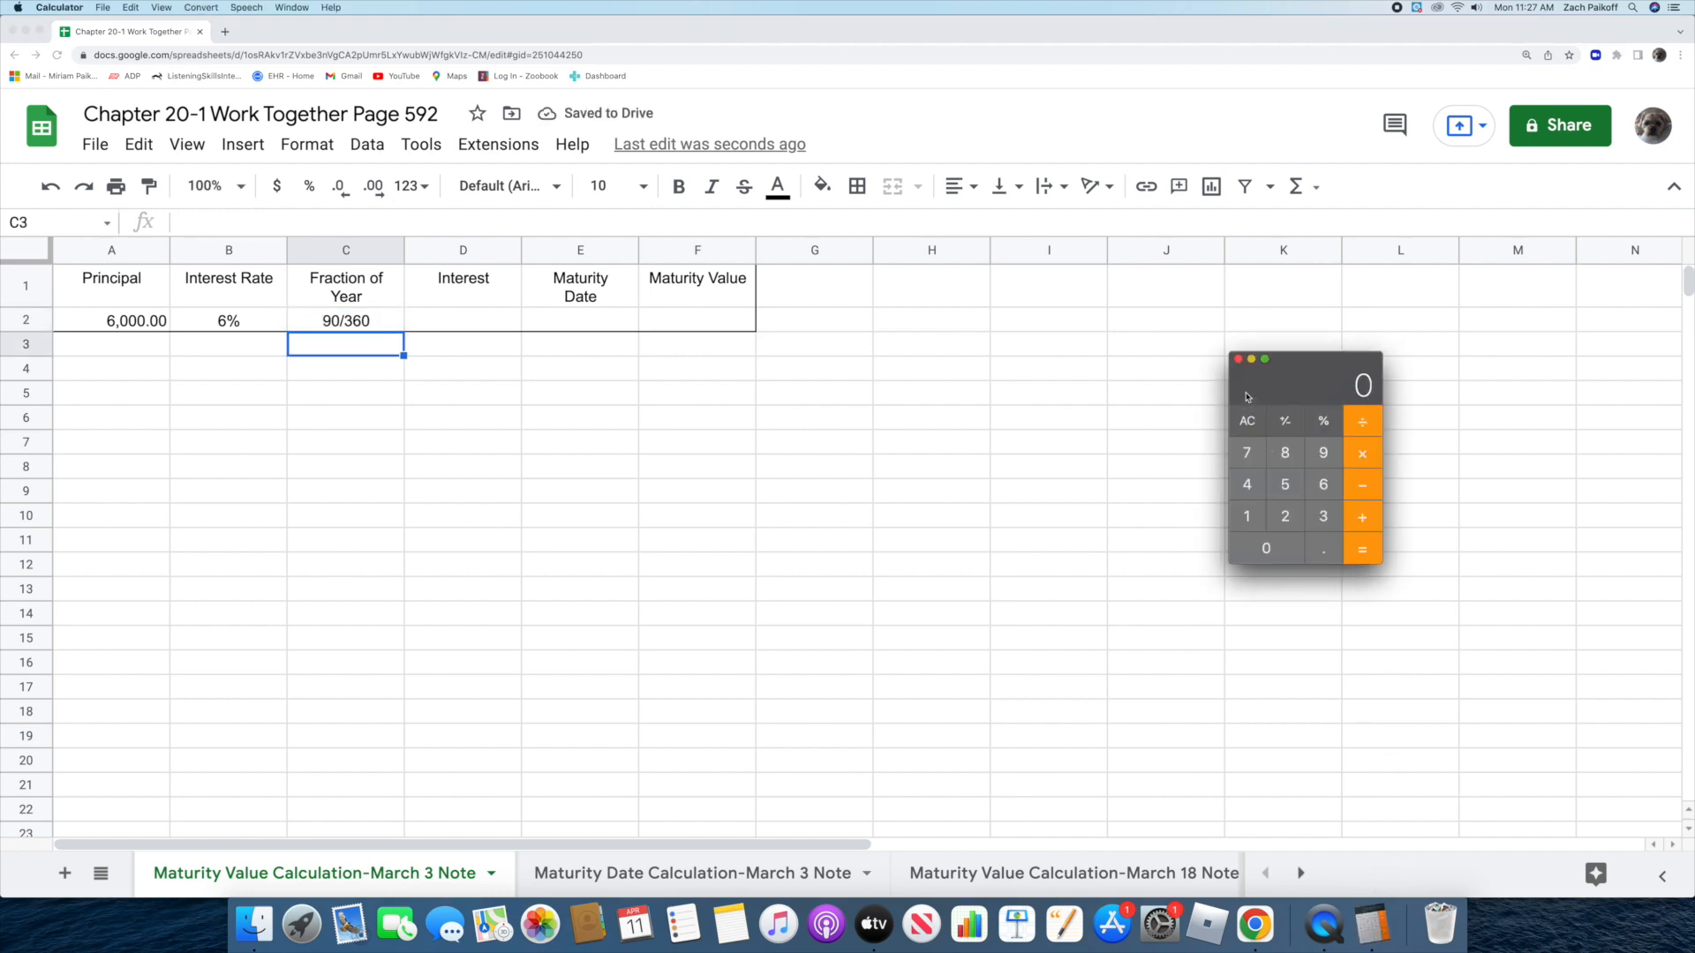
pyautogui.write('6000')
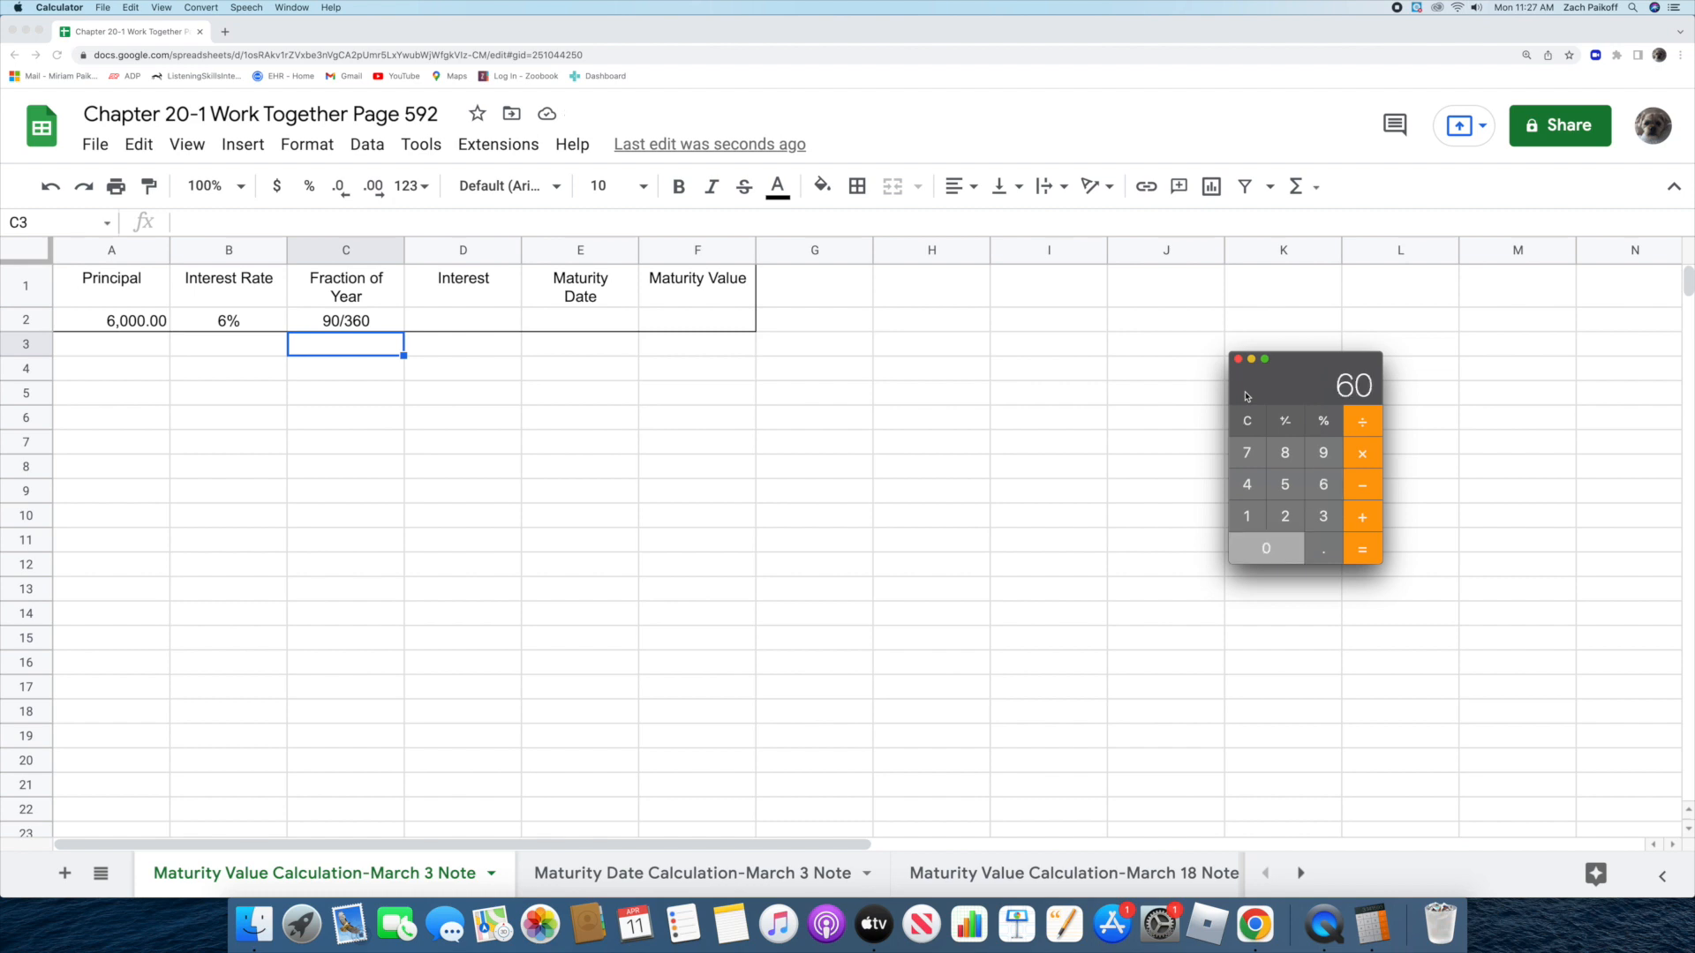
pyautogui.press('*')
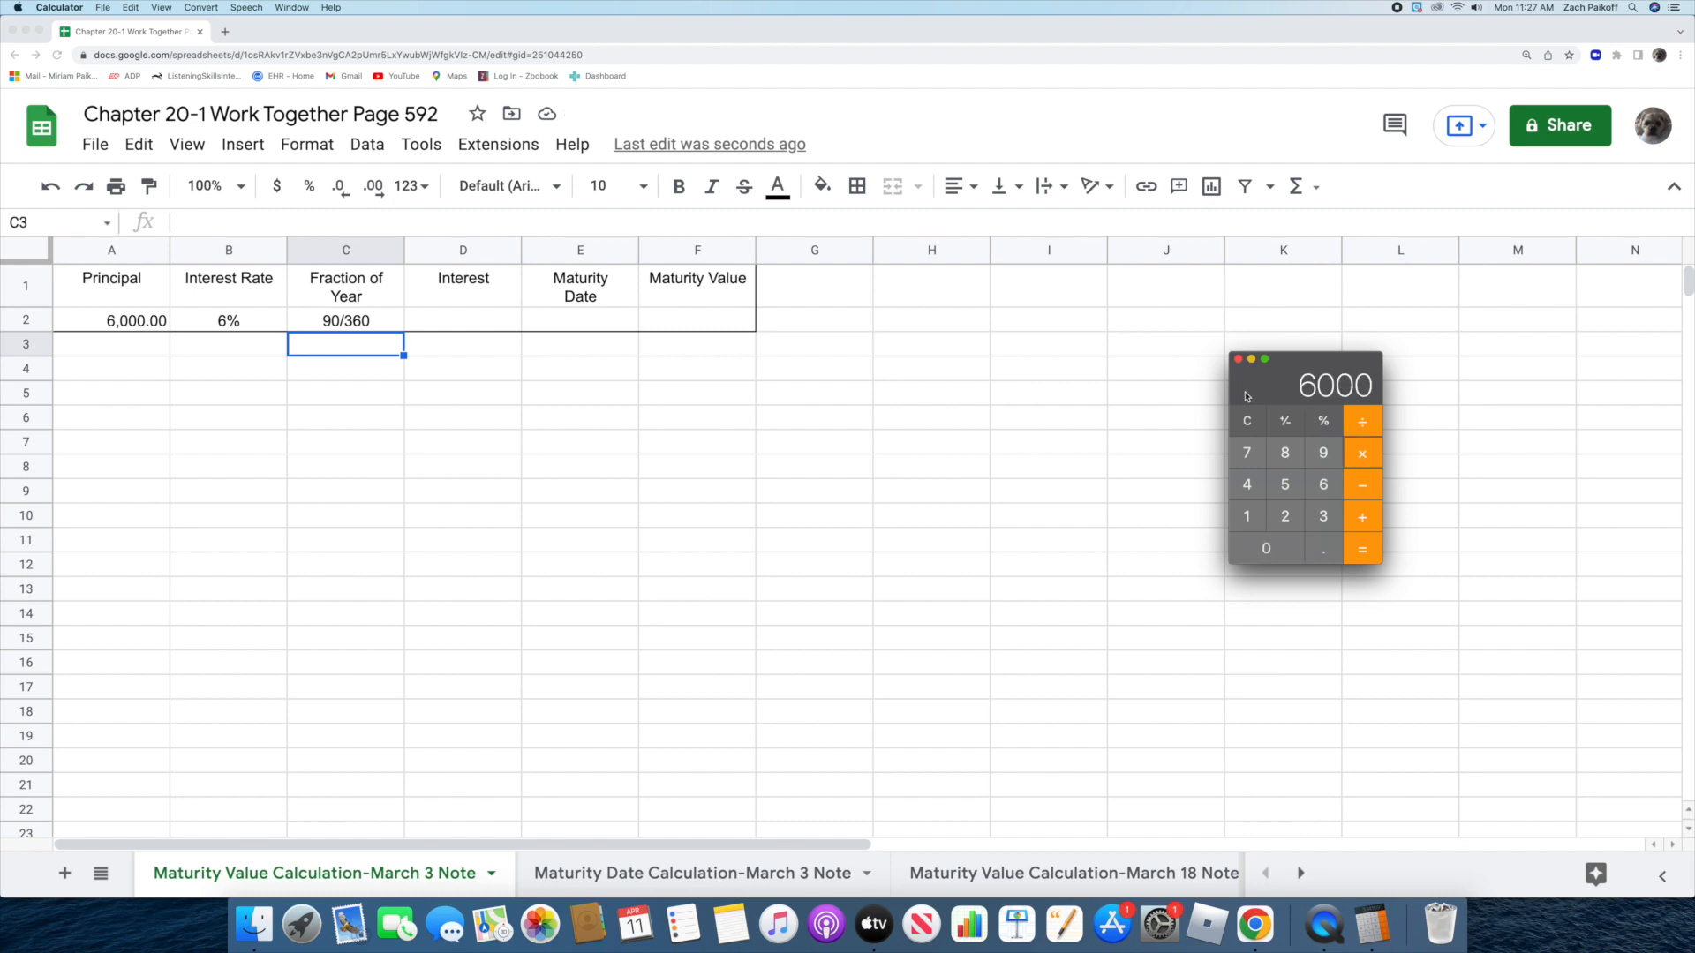
pyautogui.write('0.06')
pyautogui.press('Return')
pyautogui.press('*')
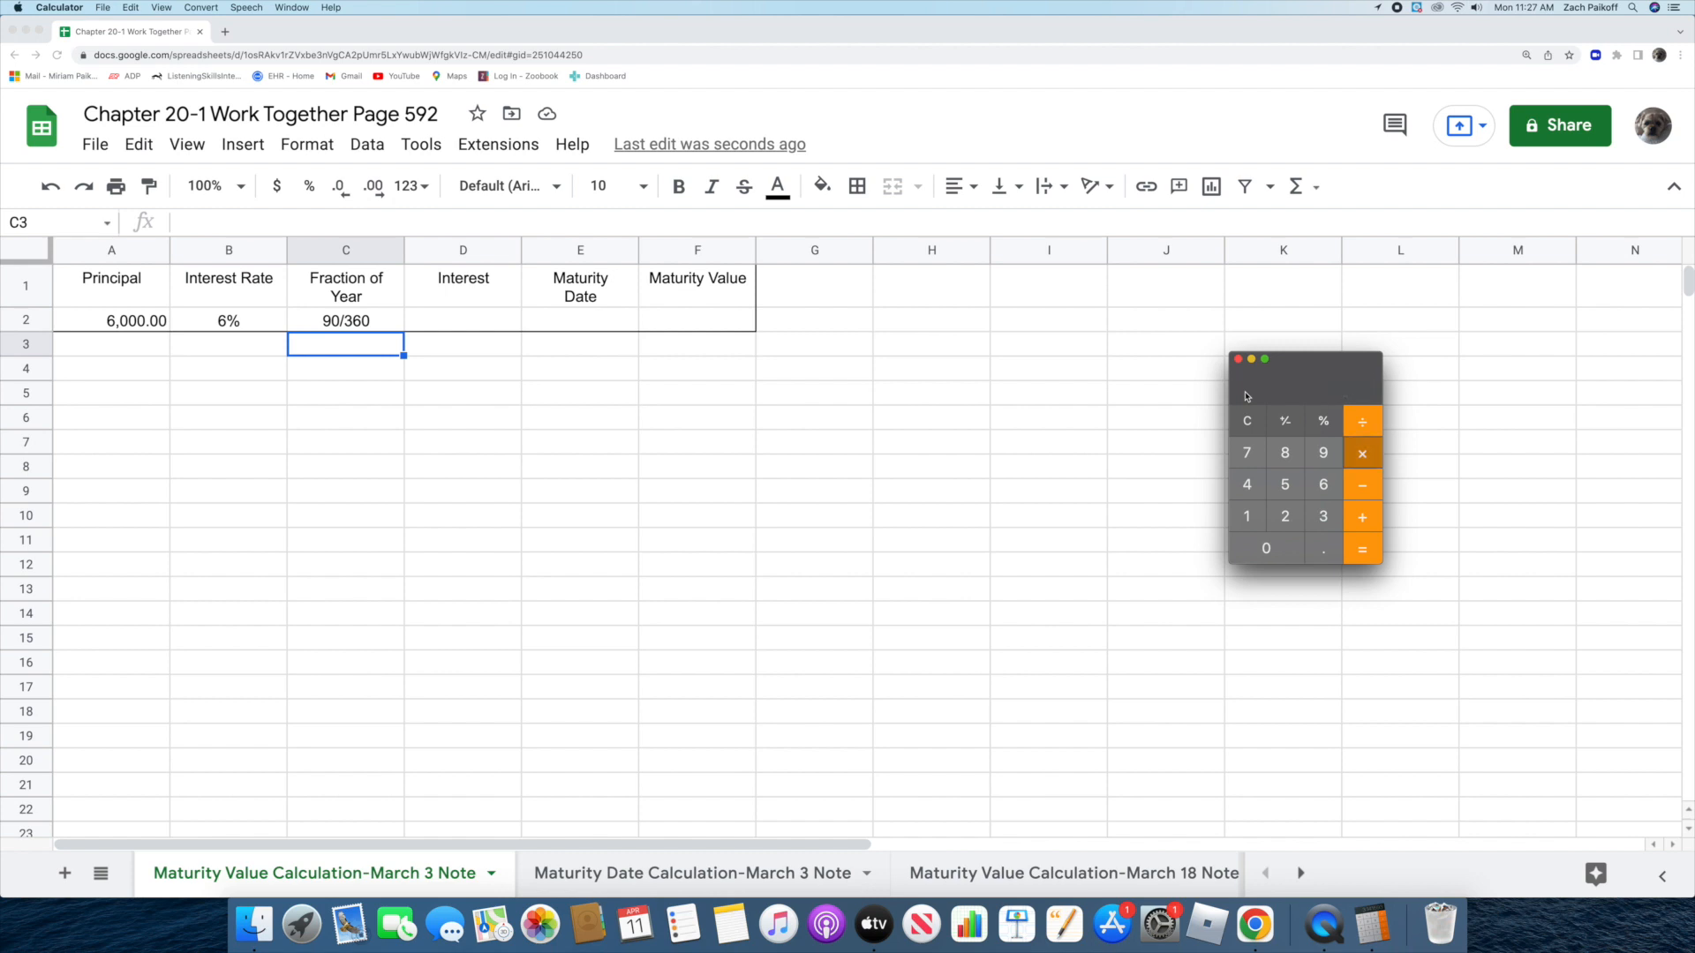
pyautogui.write('90')
pyautogui.press('Return')
pyautogui.press('/')
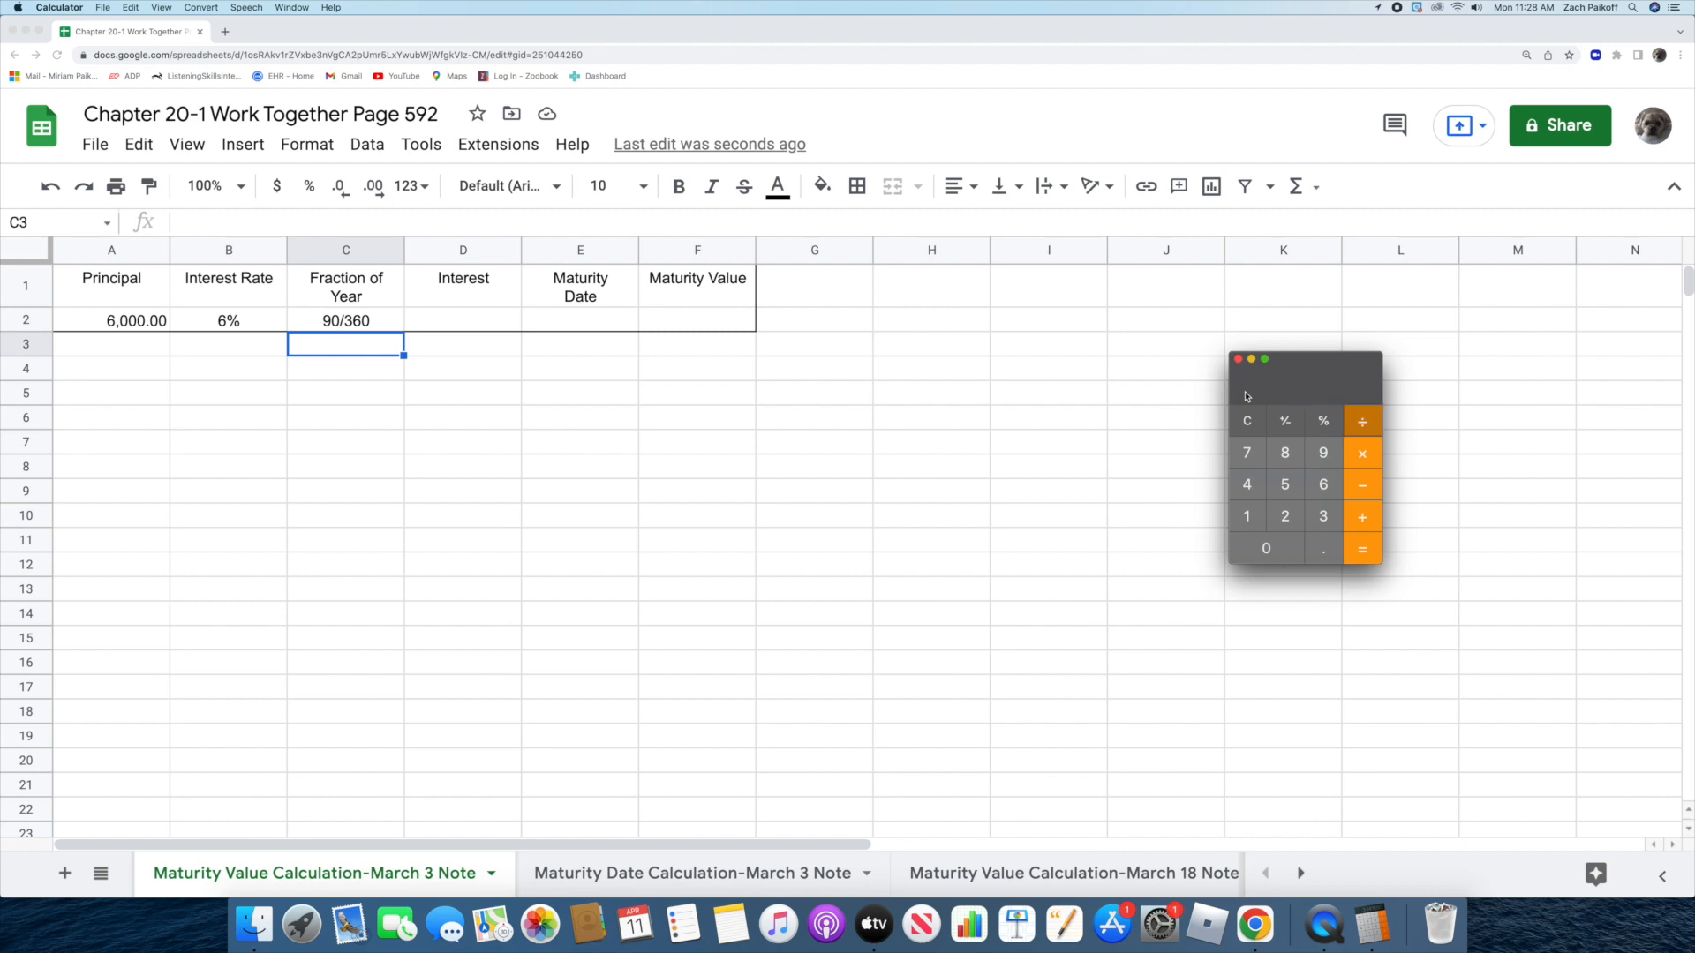
pyautogui.write('360')
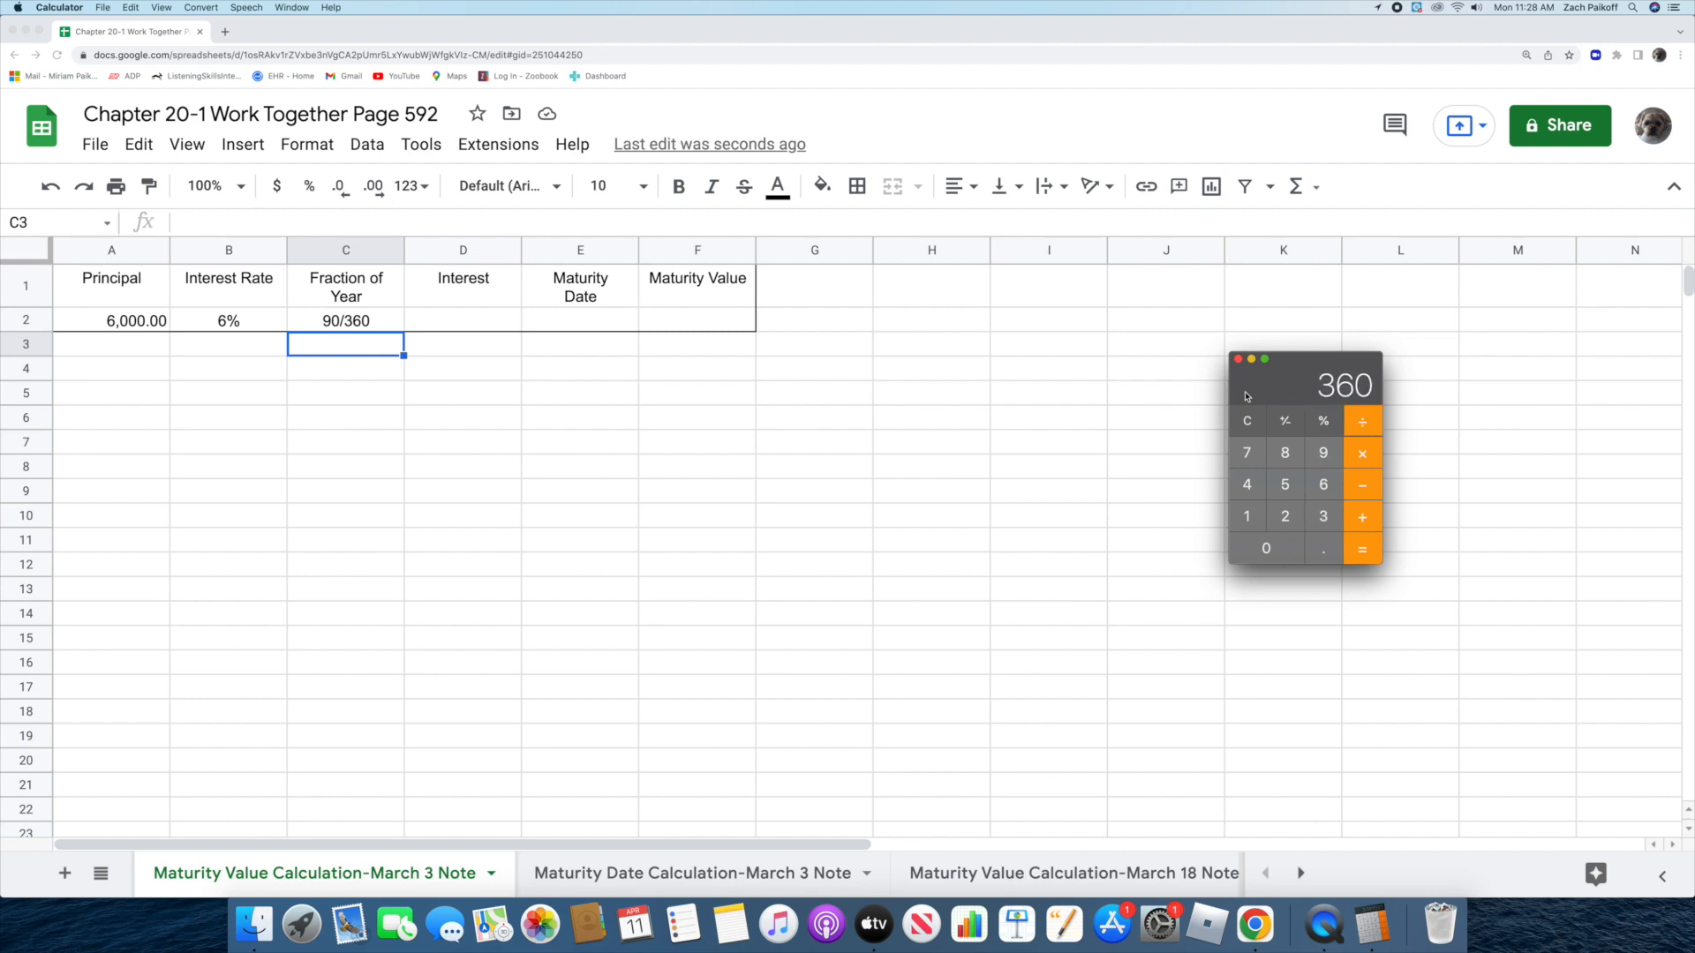
pyautogui.press('Return')
# - Return to the Google Sheets spreadsheet and enter 90 as the interest in D2
pyautogui.click(1060, 390)
pyautogui.doubleClick(451, 320)
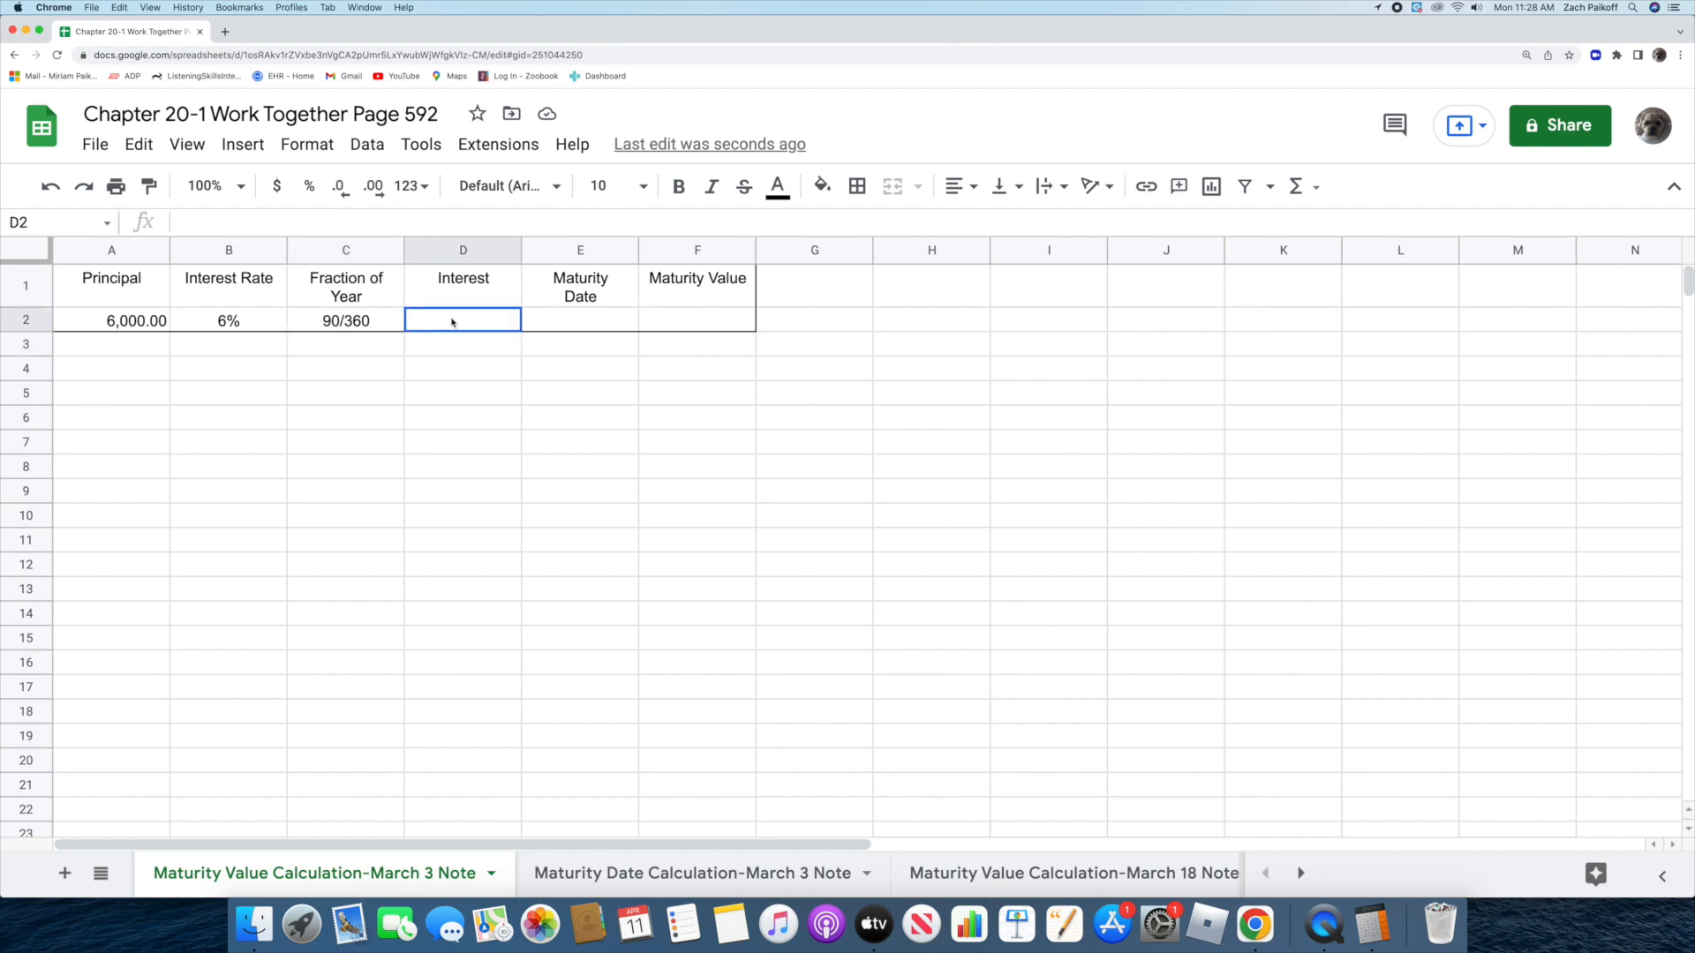
pyautogui.write('90')
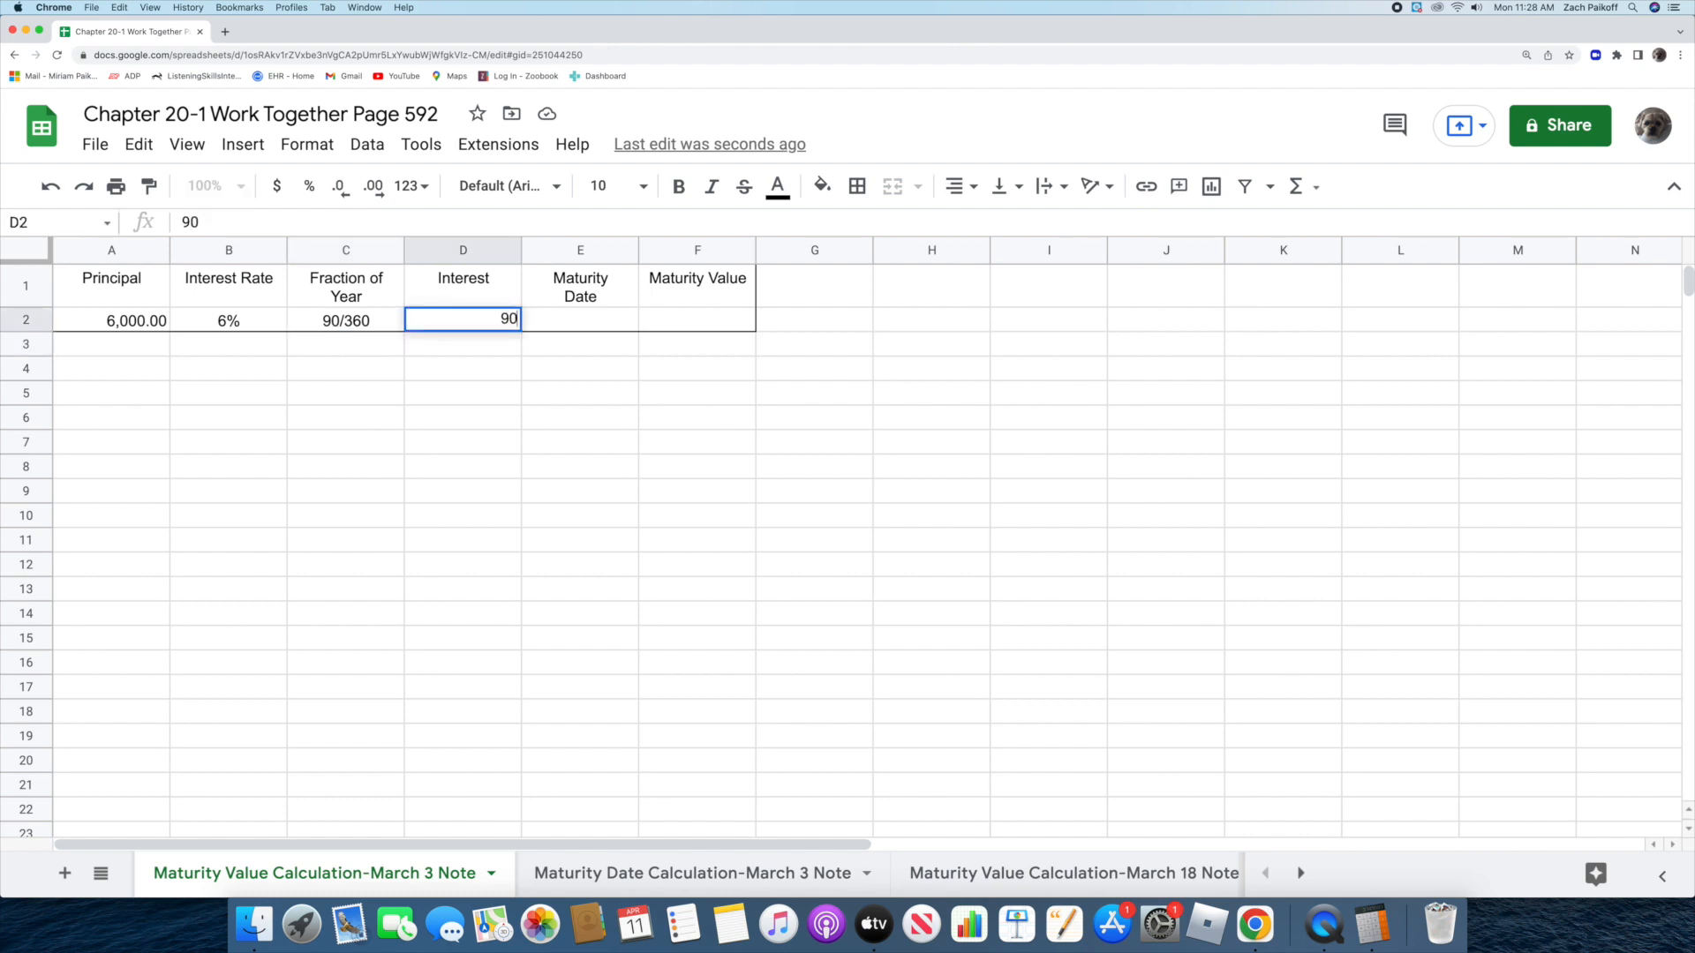
pyautogui.press('Return')
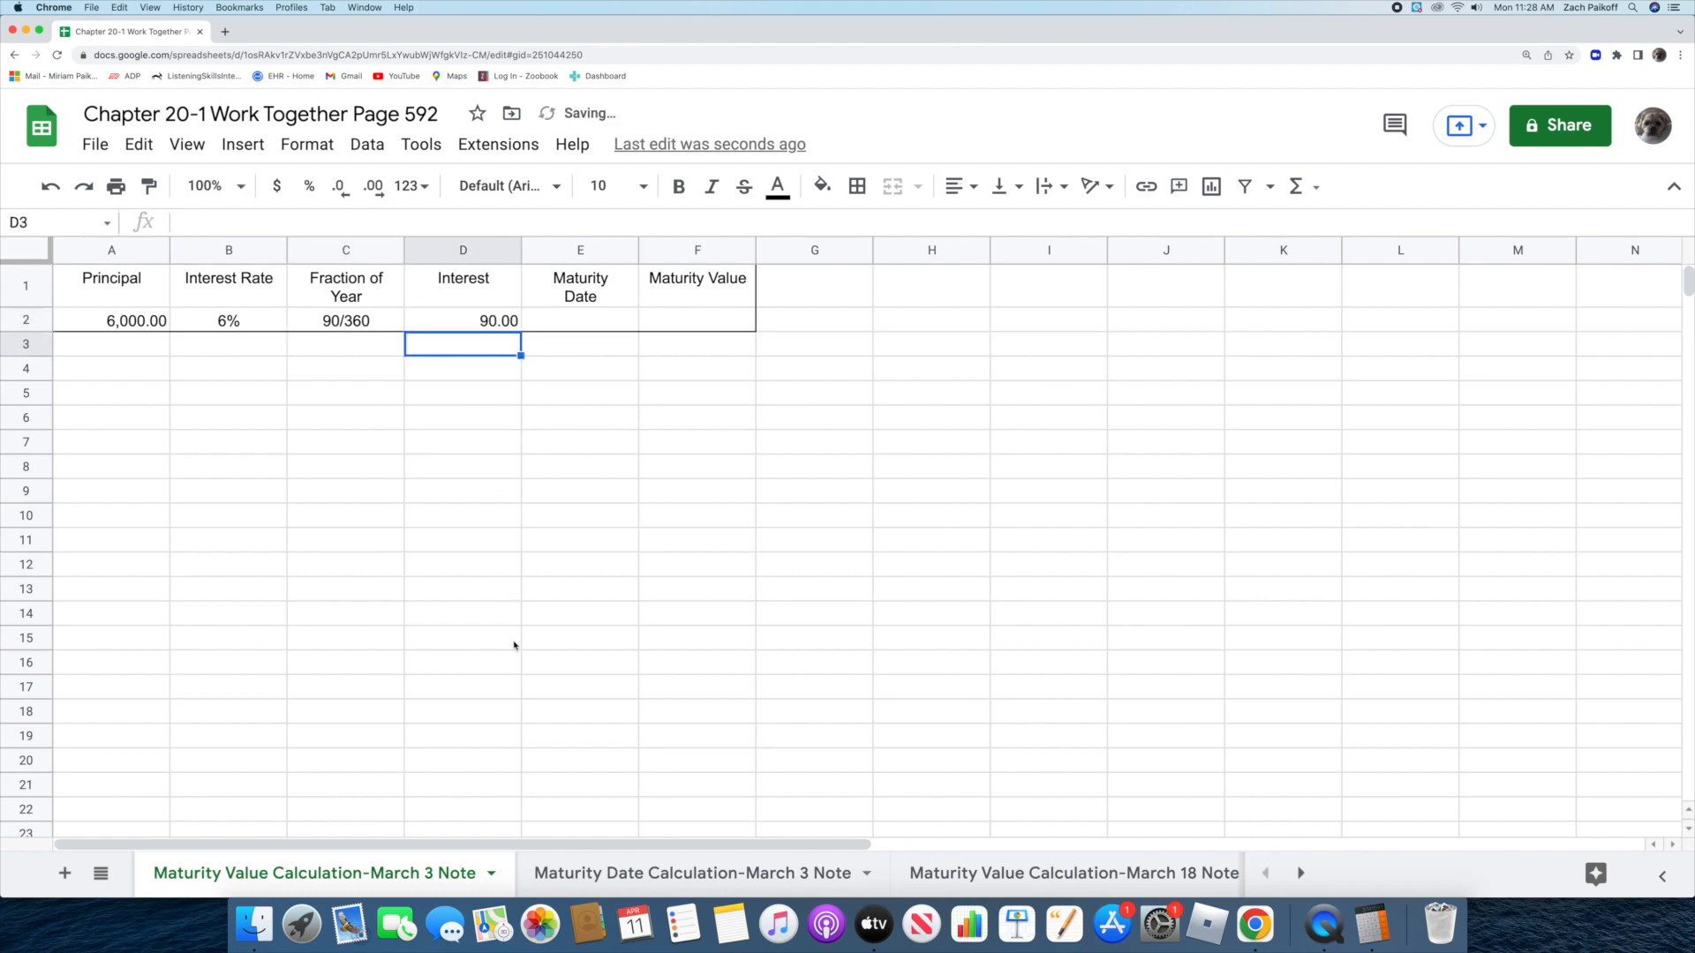
# - On the Maturity Date Calculation-March 3 Note sheet, enter March as the first month in A2
pyautogui.click(693, 873)
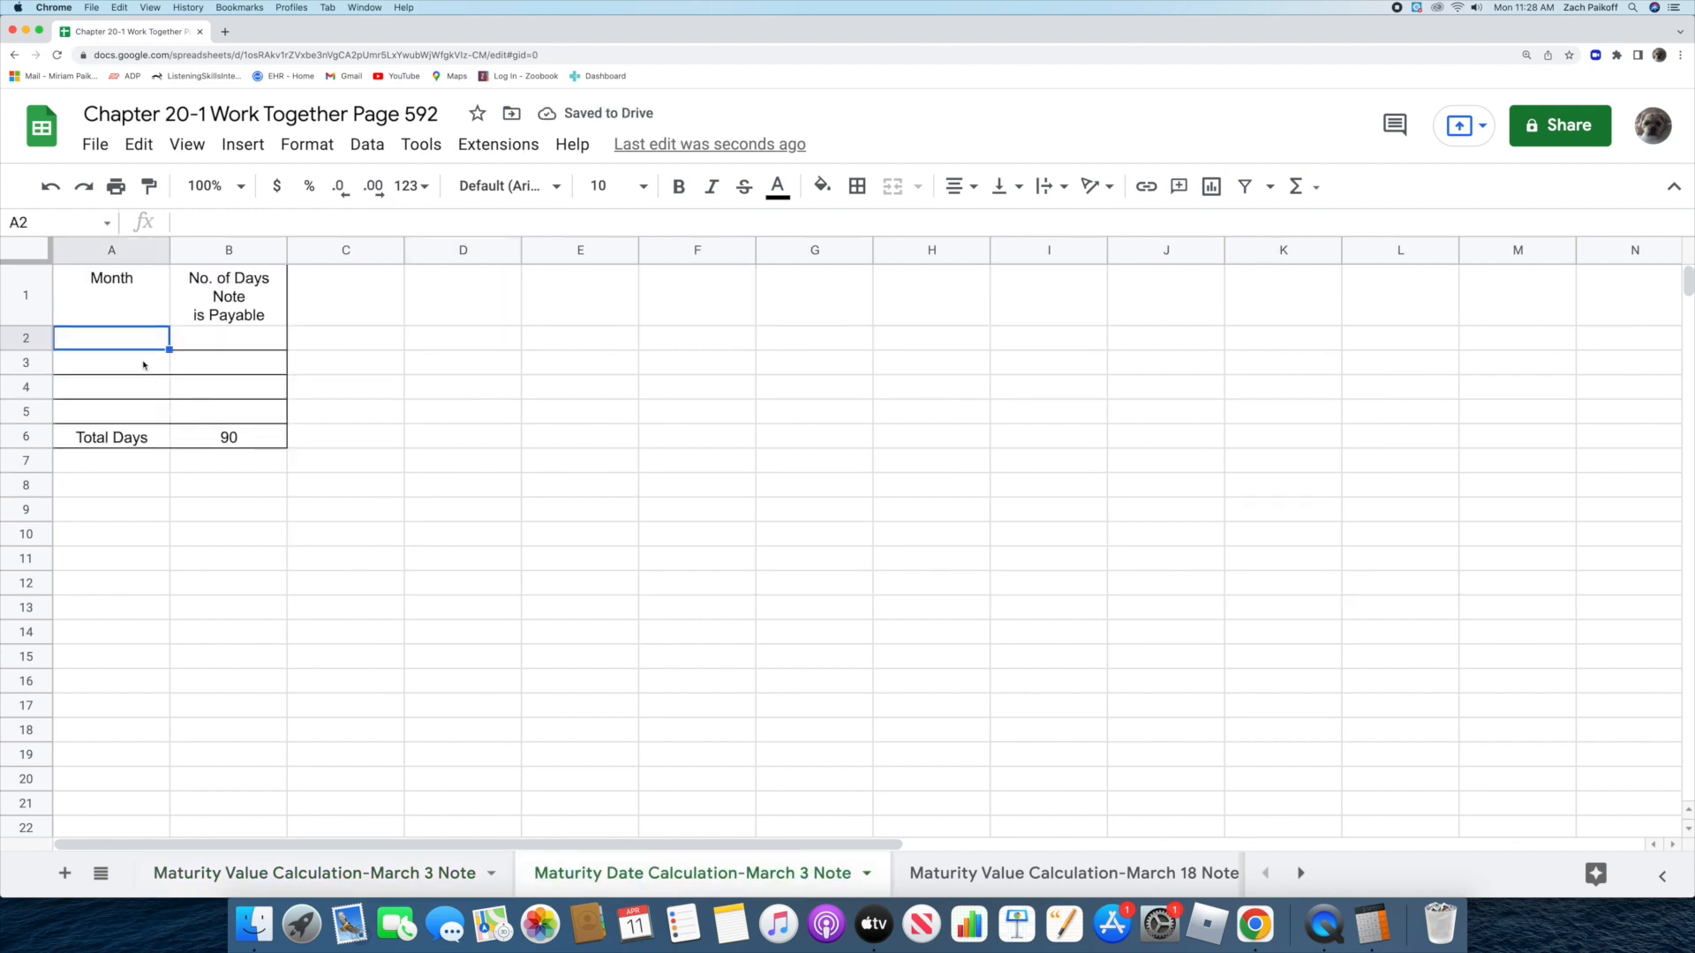
pyautogui.doubleClick(122, 341)
pyautogui.write('March')
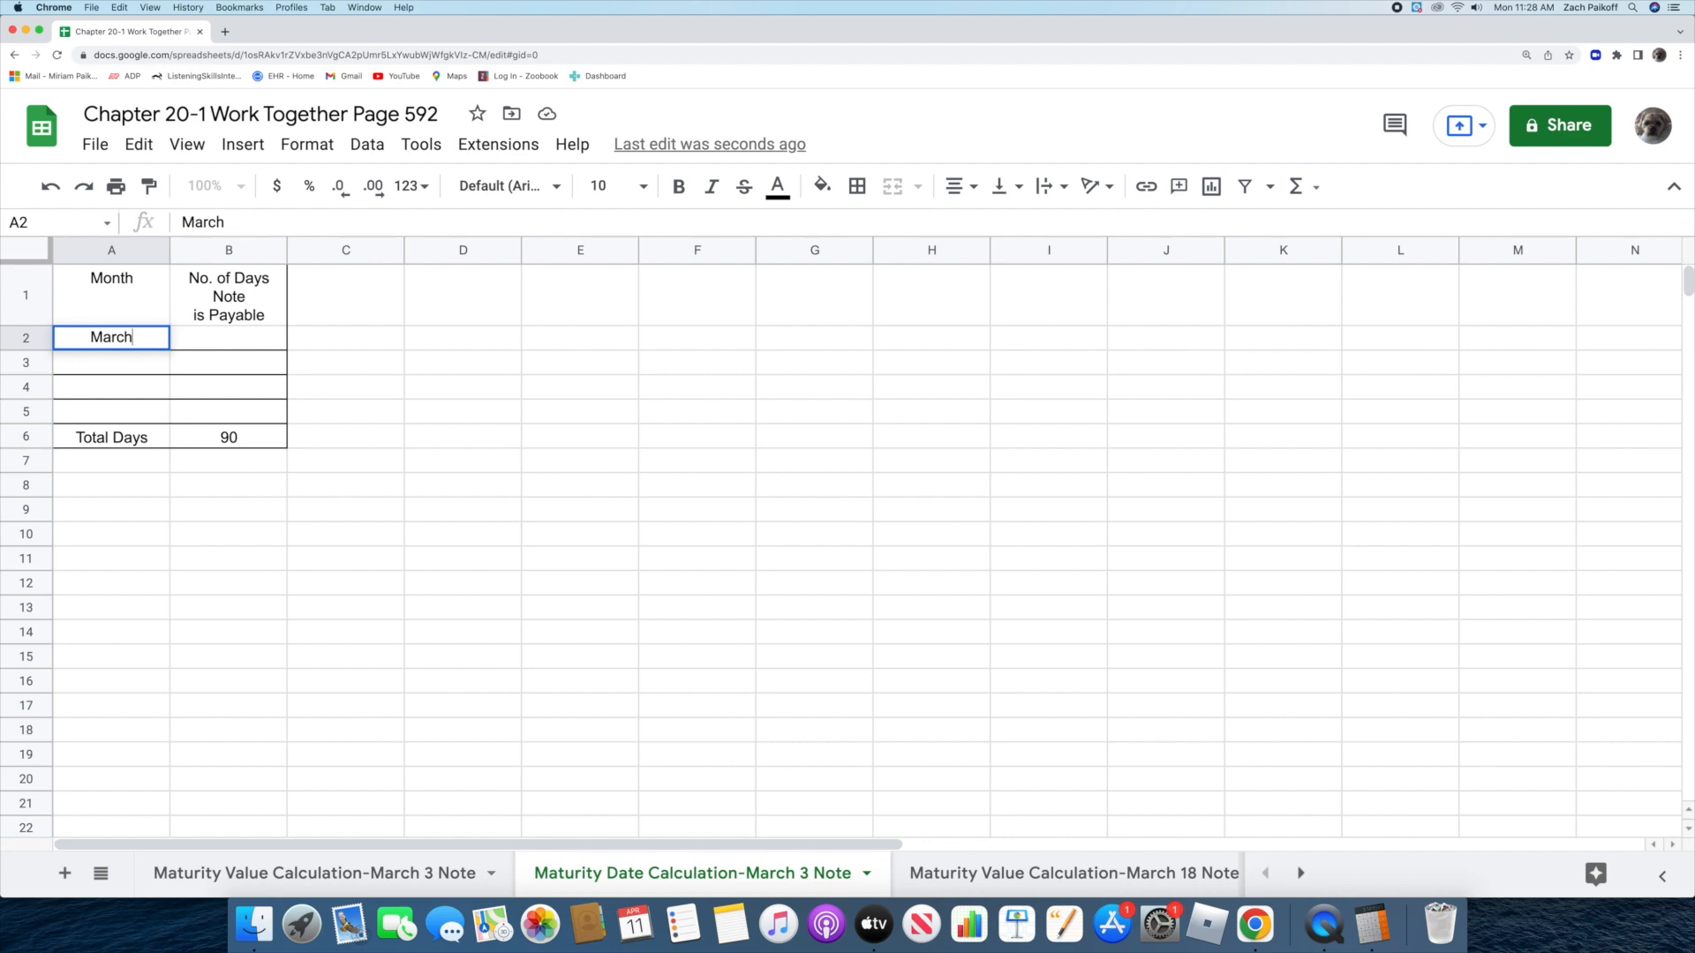
pyautogui.press('Return')
# - Switch to Calculator, clear it and subtract 3 from 31 to get the days remaining in March
pyautogui.click(1367, 914)
pyautogui.click(1242, 416)
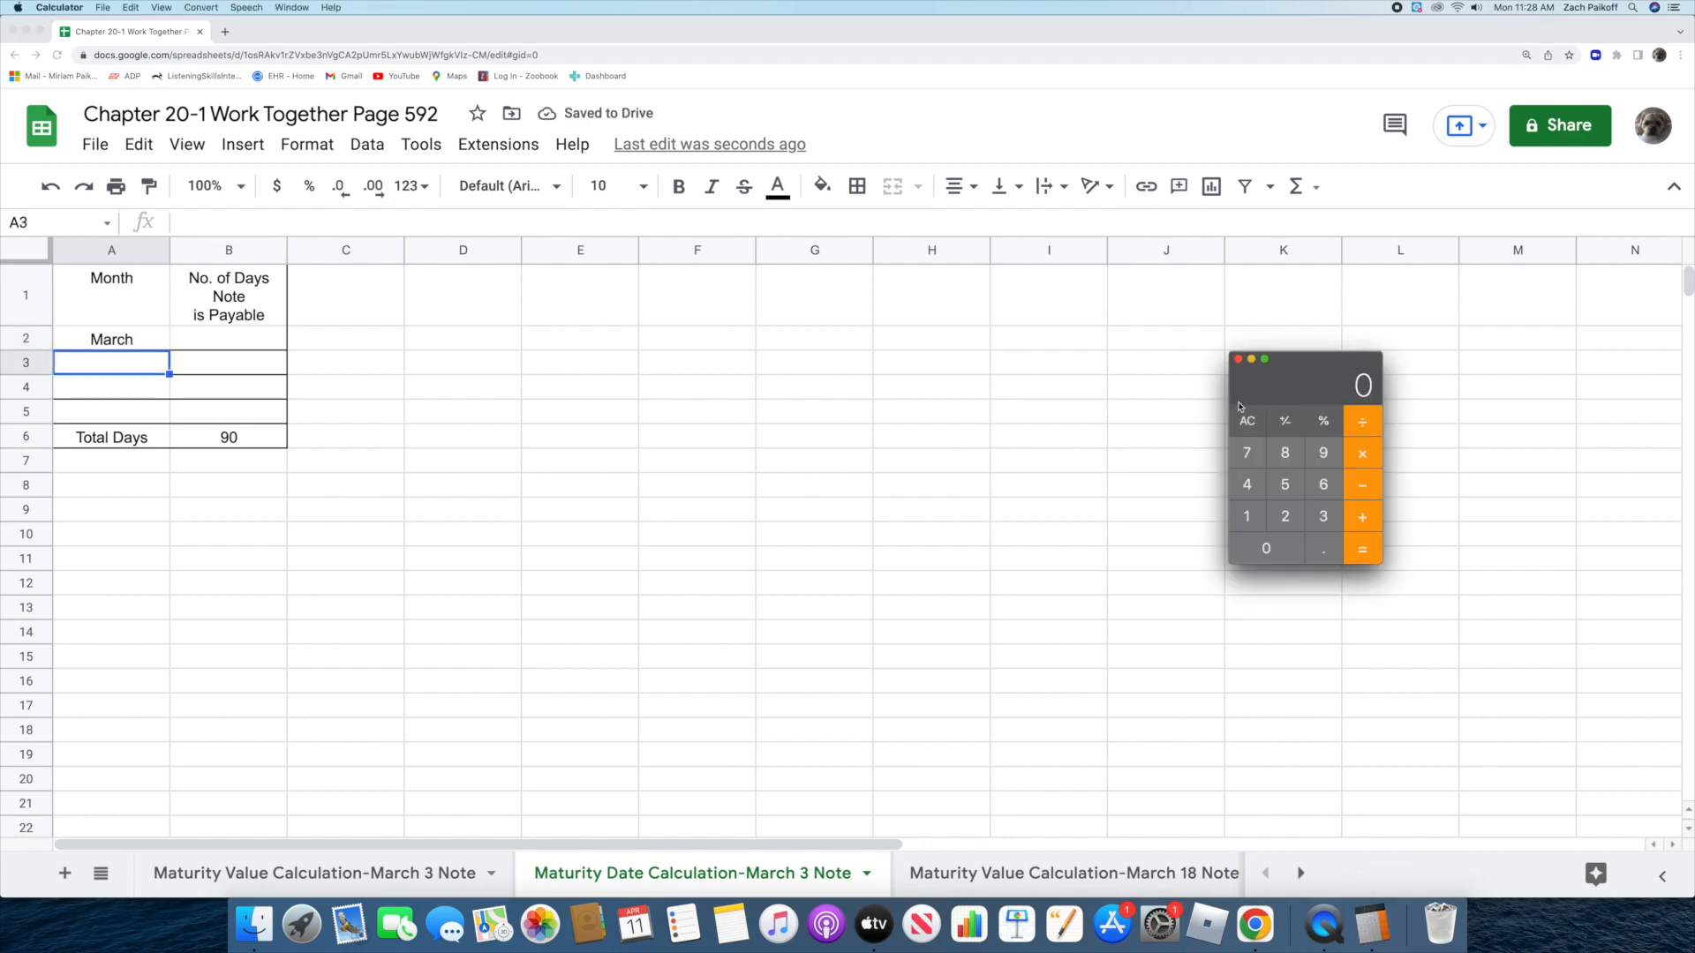
pyautogui.write('31')
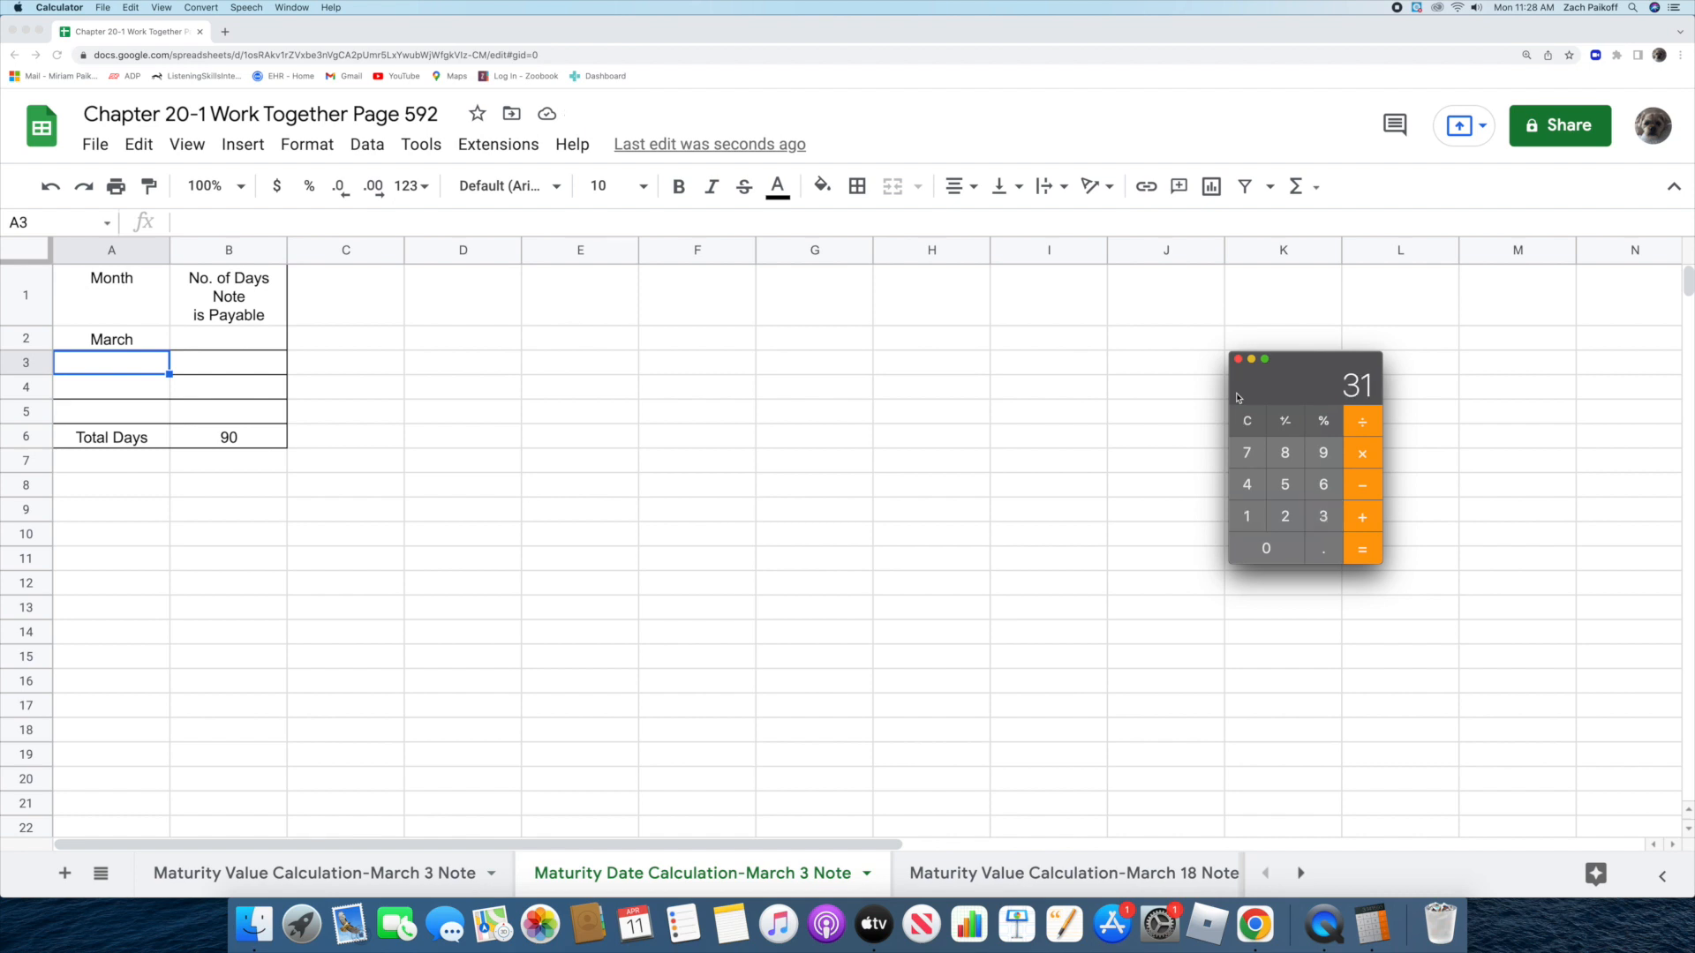
pyautogui.write('-3=')
pyautogui.click(1145, 404)
# - In the Google Sheets spreadsheet, enter 28 as the number of days for March in B2
pyautogui.doubleClick(251, 339)
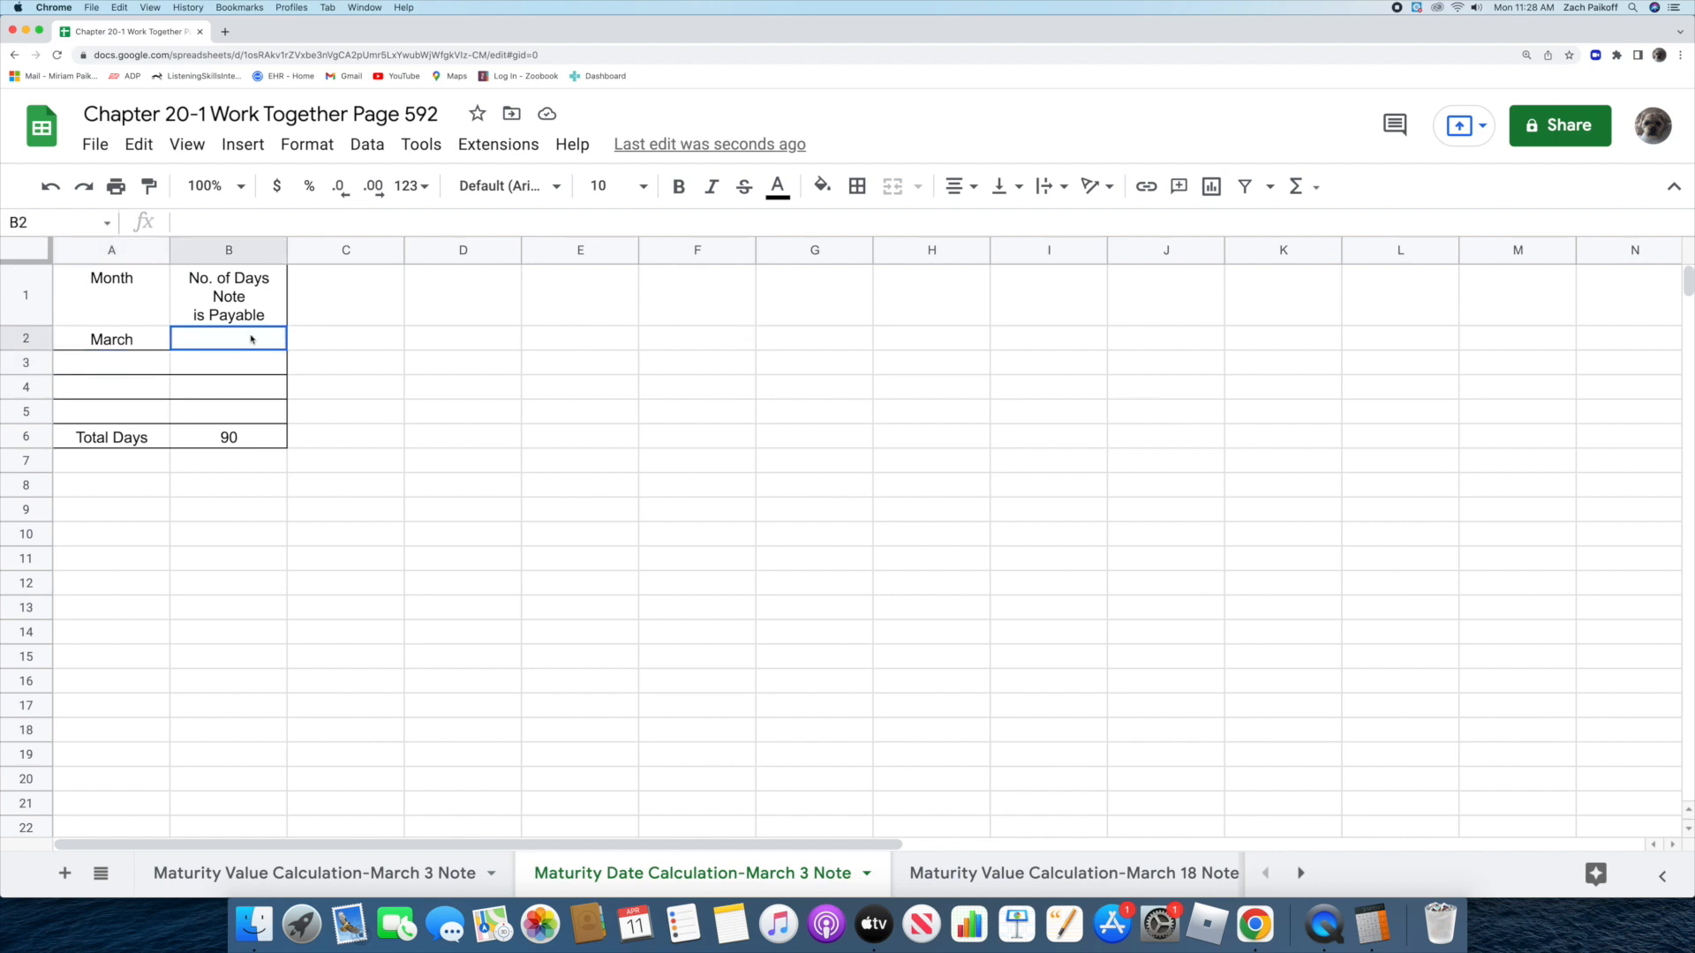
pyautogui.write('28')
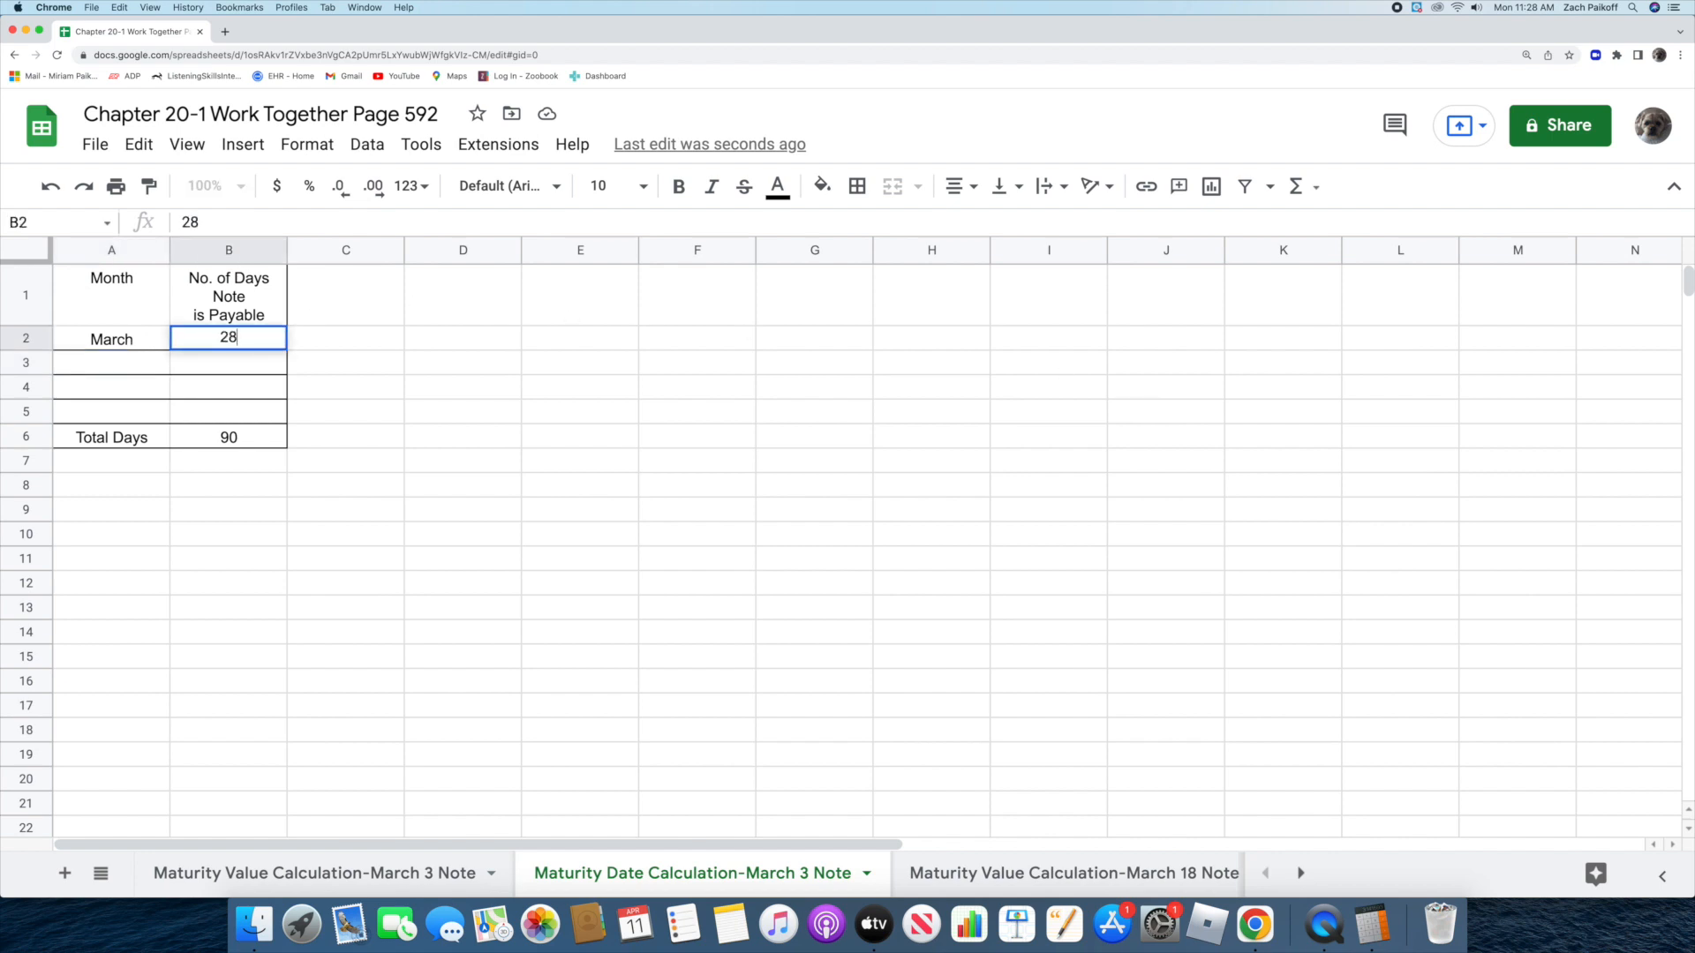
pyautogui.press('Return')
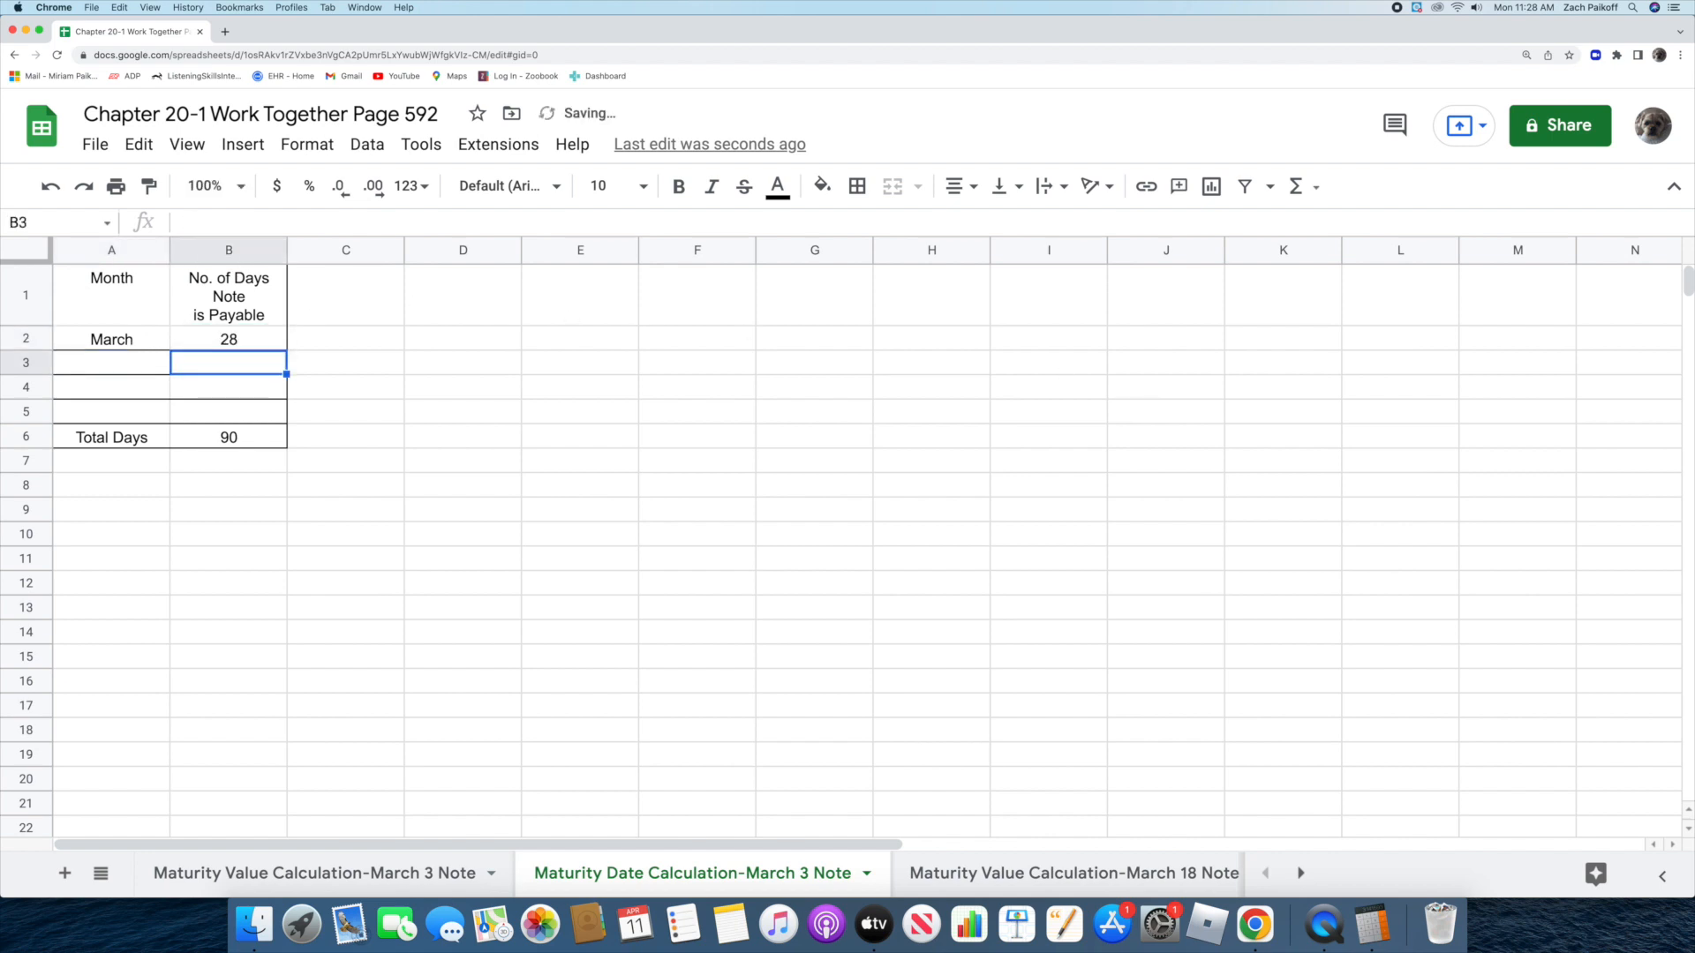
# - Enter April as the second month in A3
pyautogui.doubleClick(133, 363)
pyautogui.write('April')
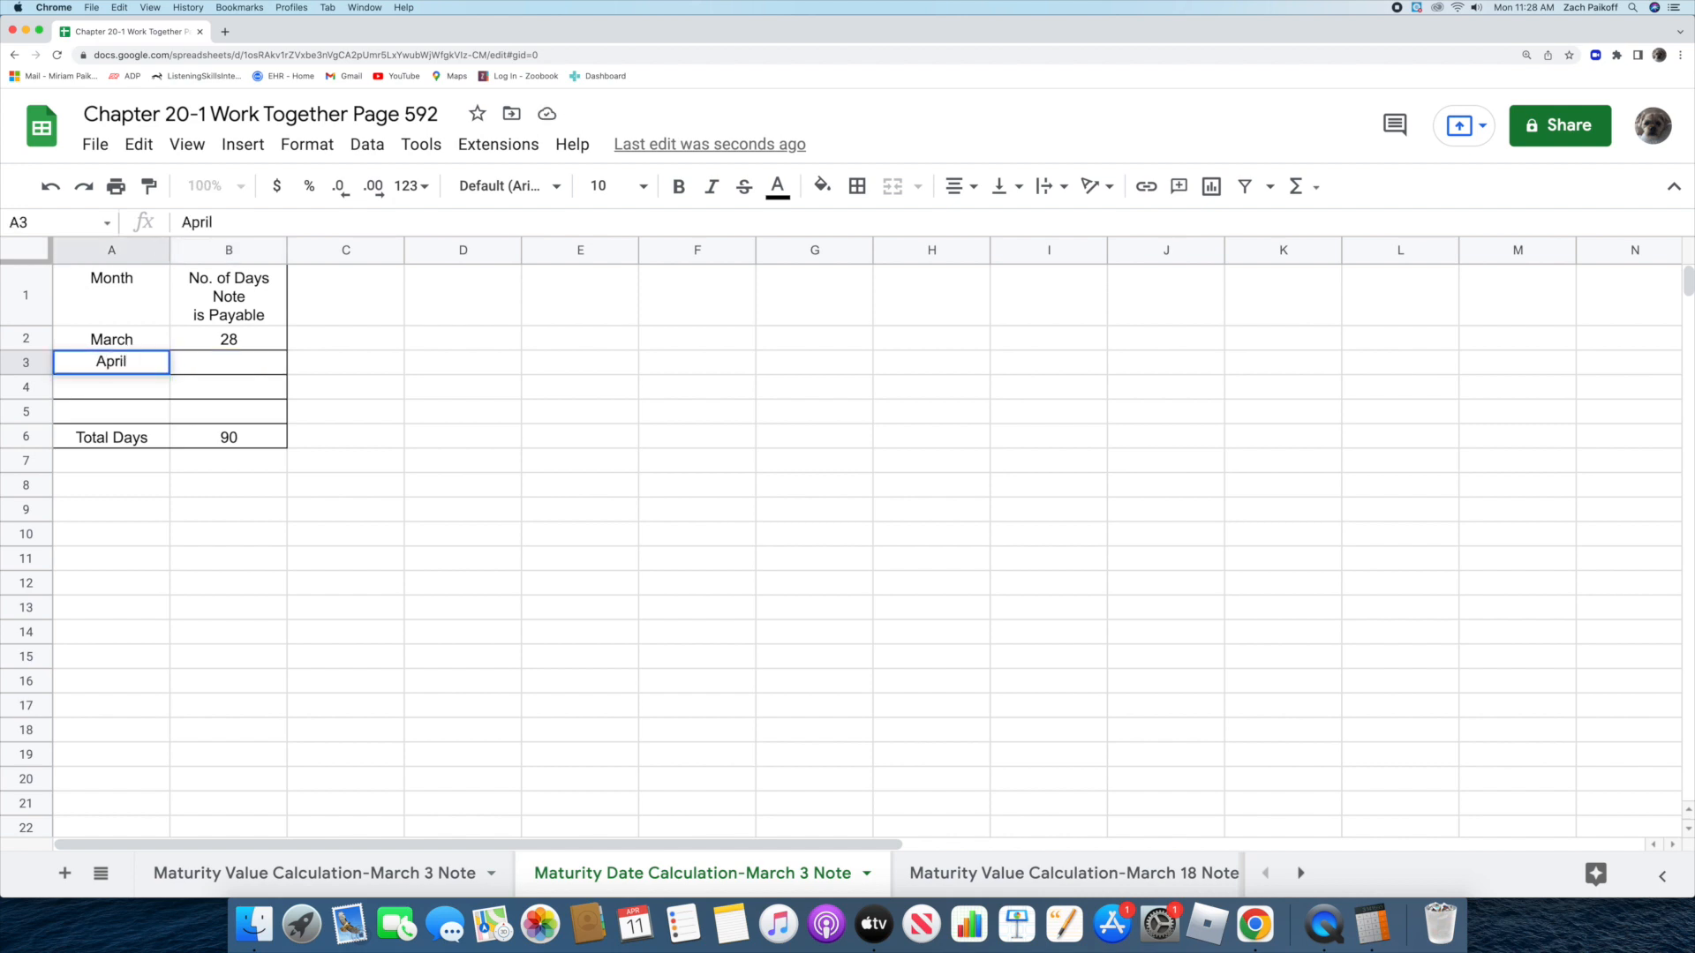
pyautogui.press('Return')
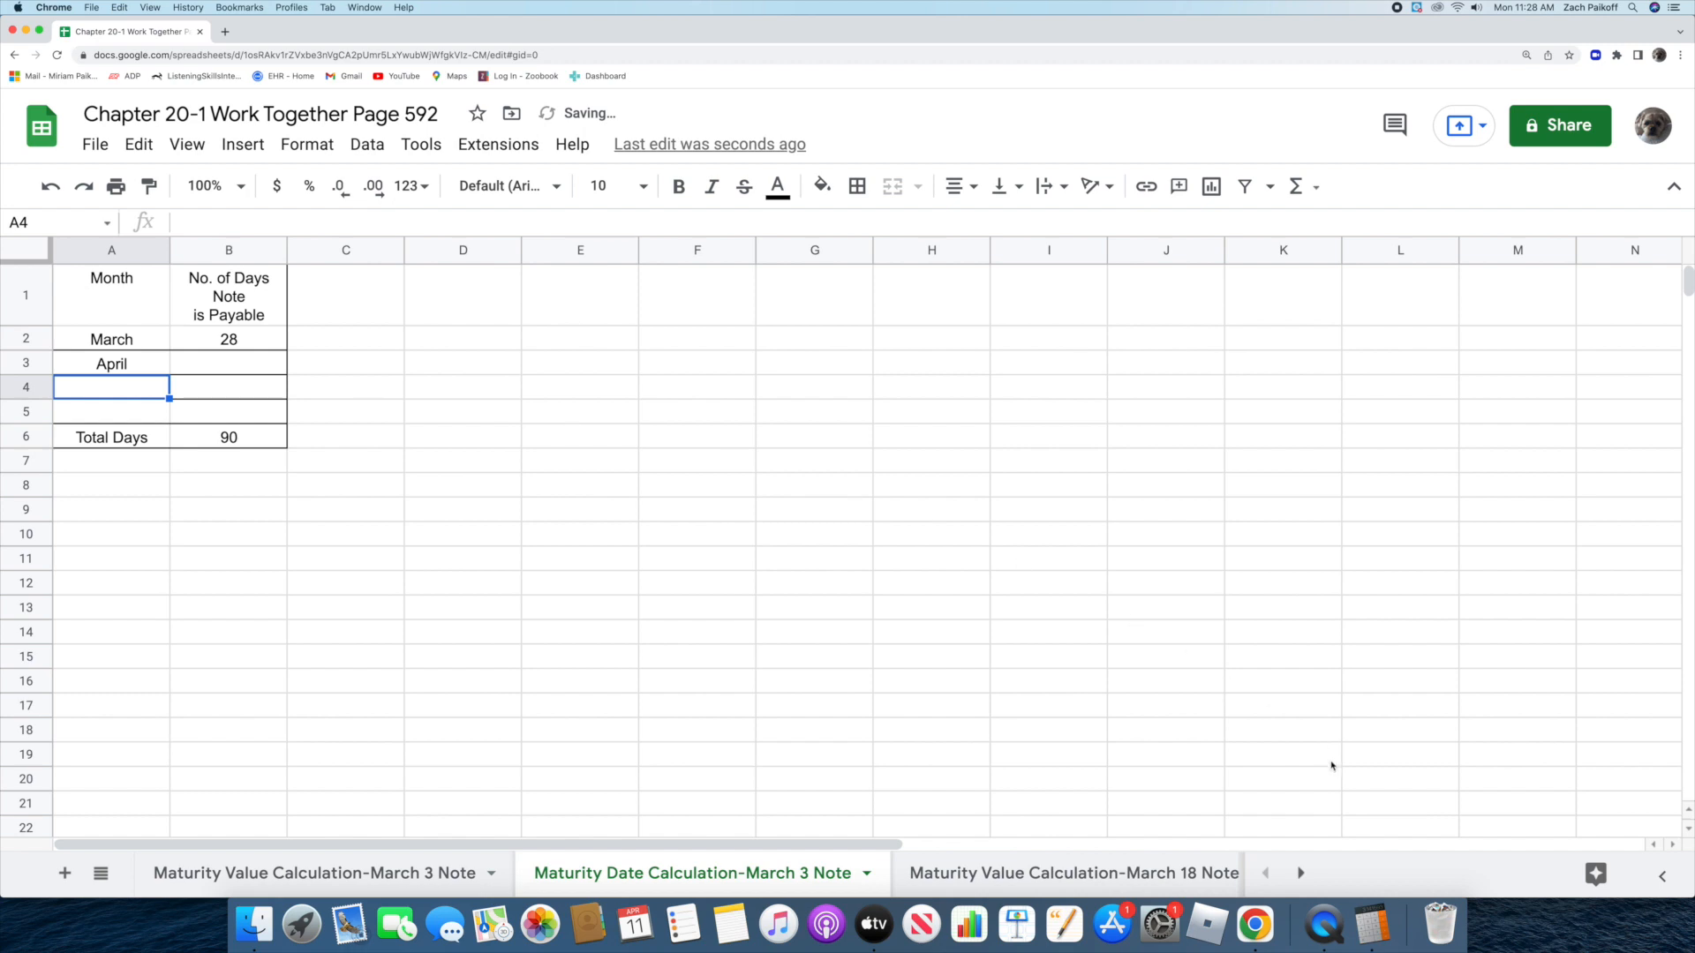
# - Switch to Calculator and add April's 30 days to the running day total
pyautogui.click(1371, 923)
pyautogui.write('+')
pyautogui.write('30')
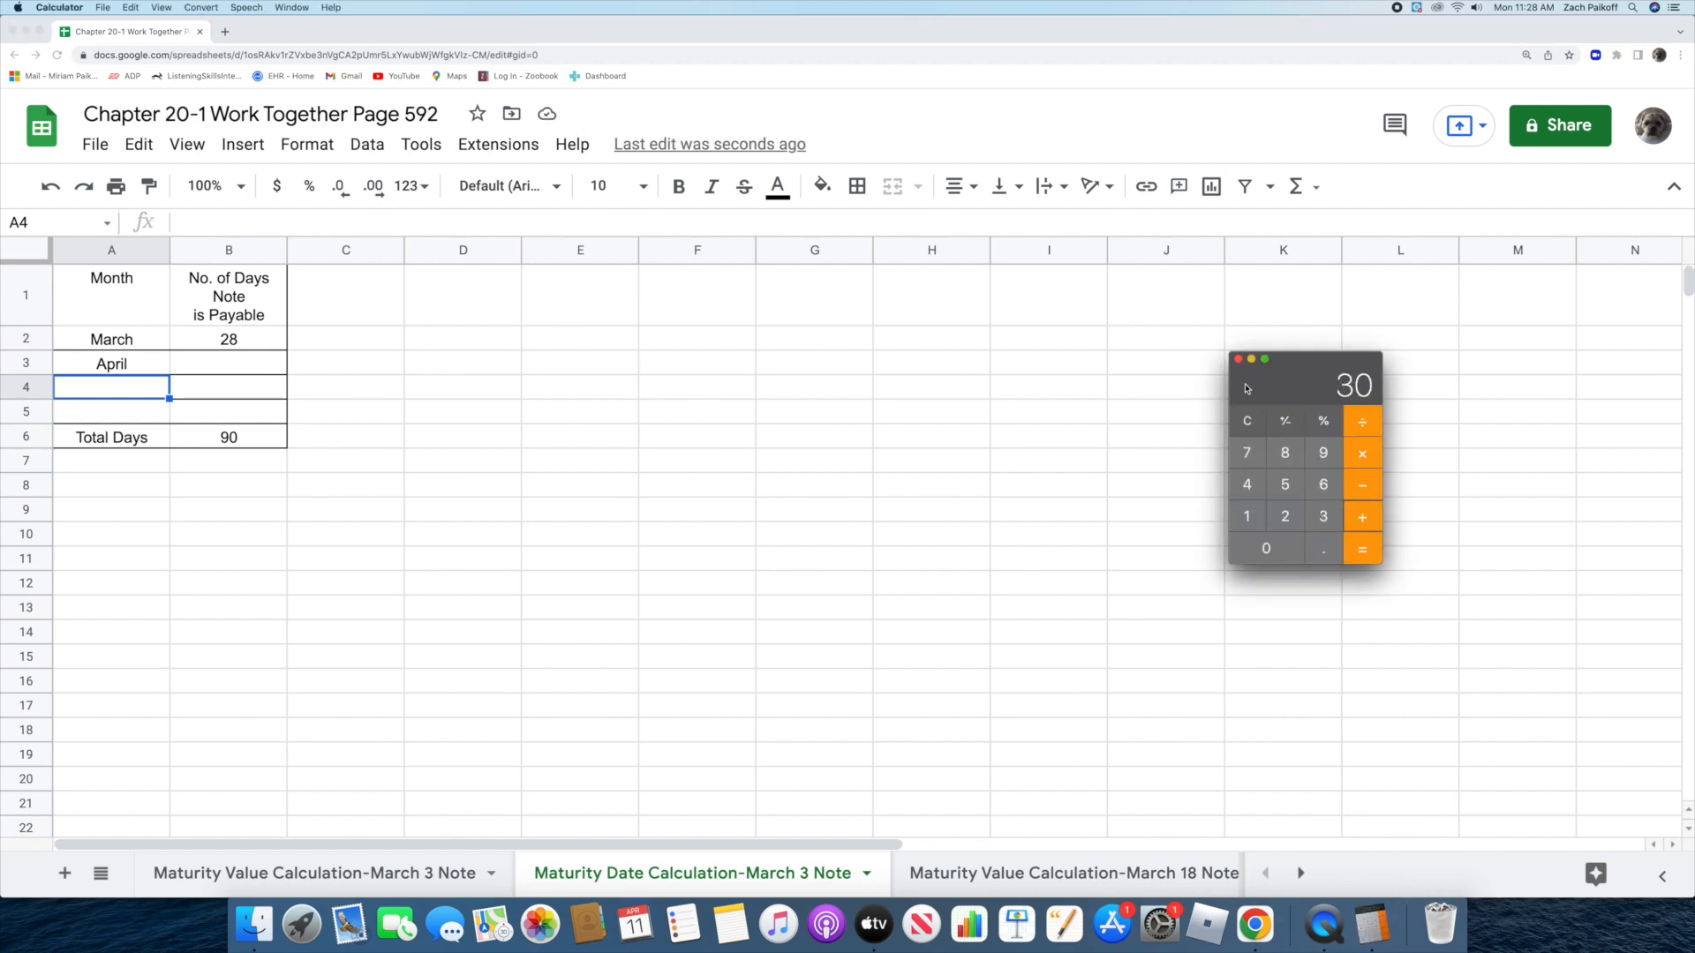
pyautogui.press('+')
pyautogui.press('super+q')
# - In the Google Sheets spreadsheet, enter 30 as the number of days for April in B3
pyautogui.doubleClick(250, 361)
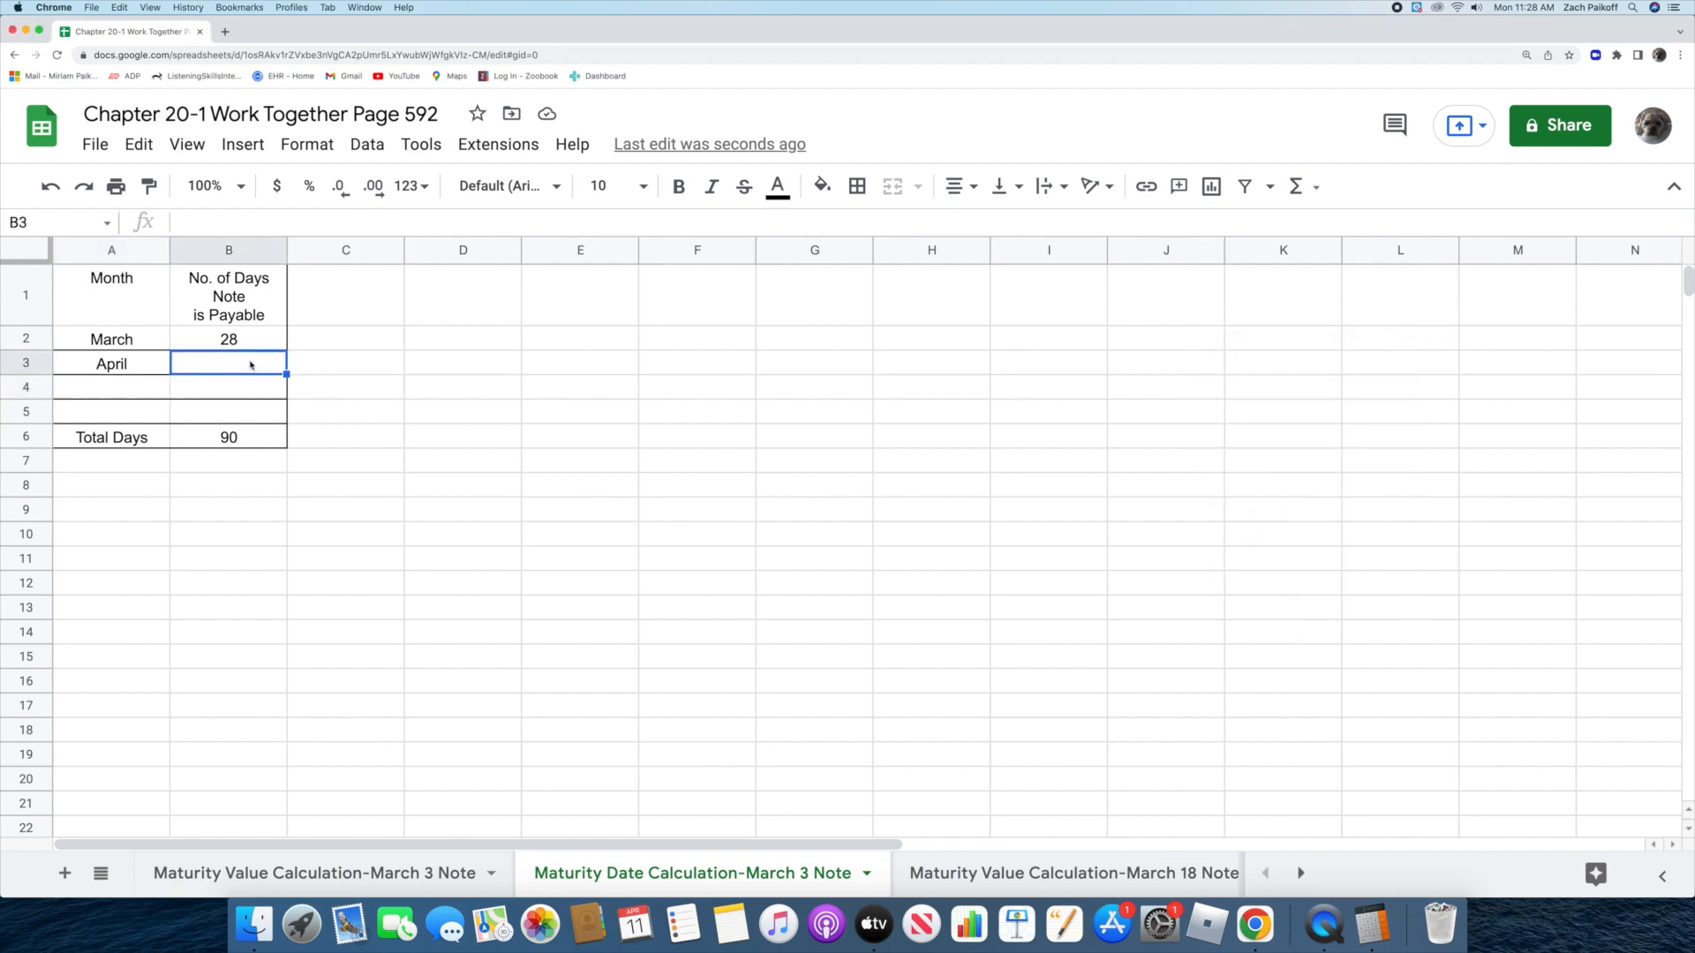
pyautogui.write('30')
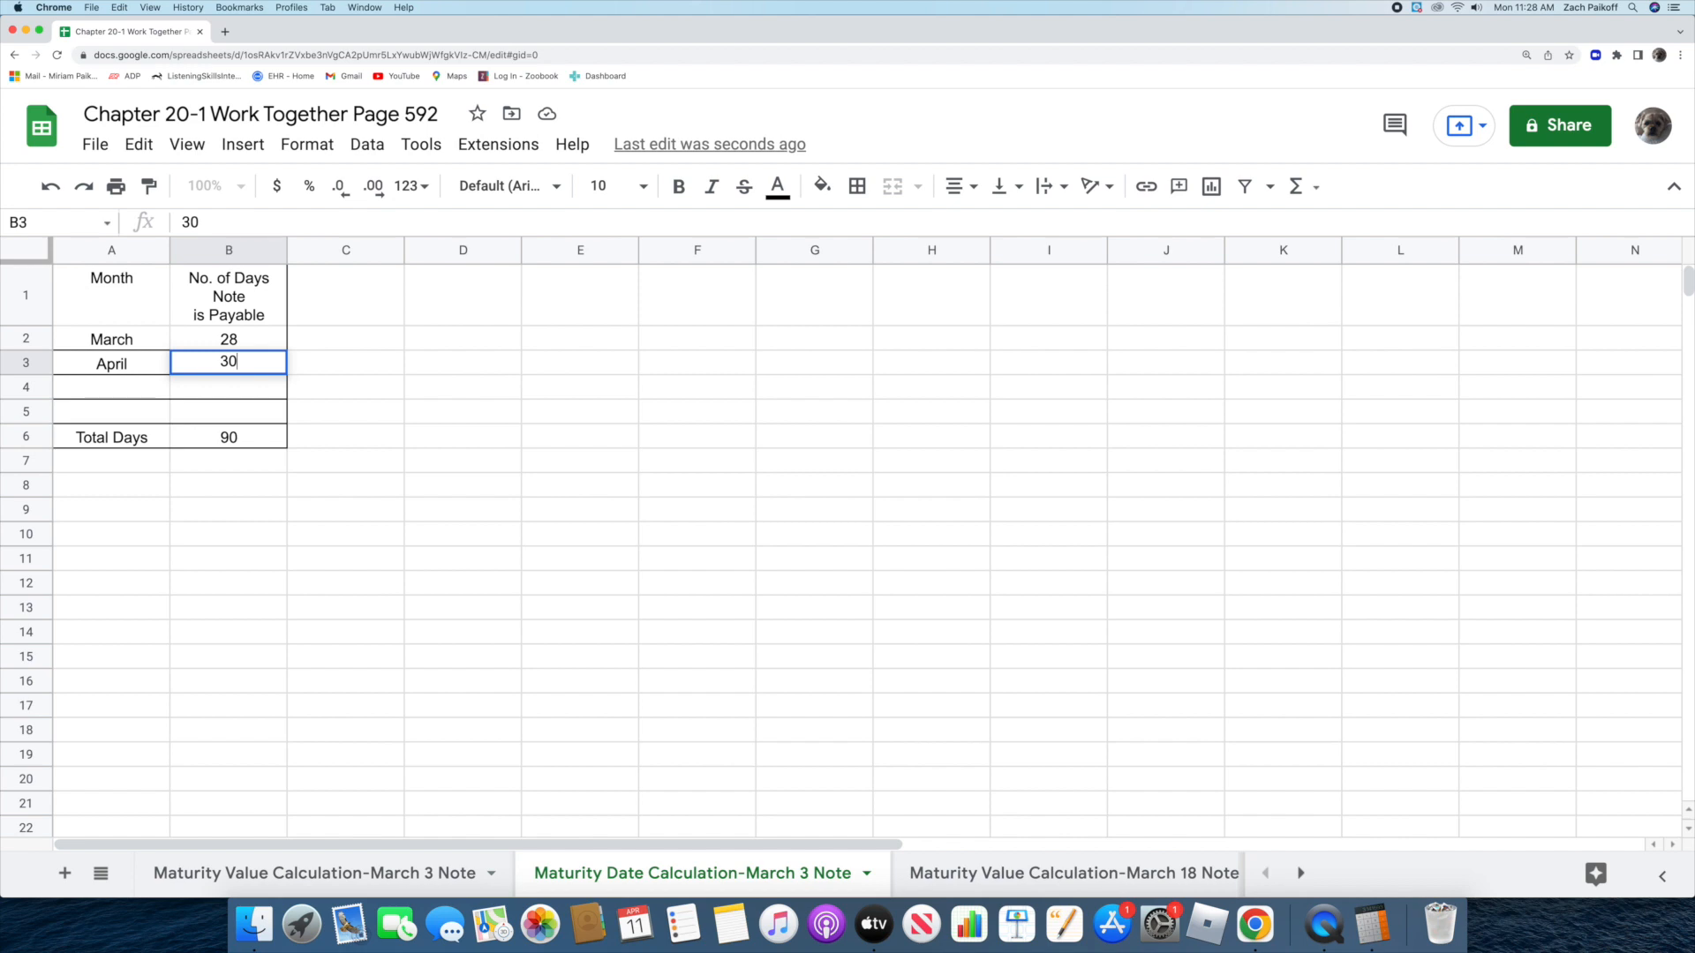
pyautogui.press('Return')
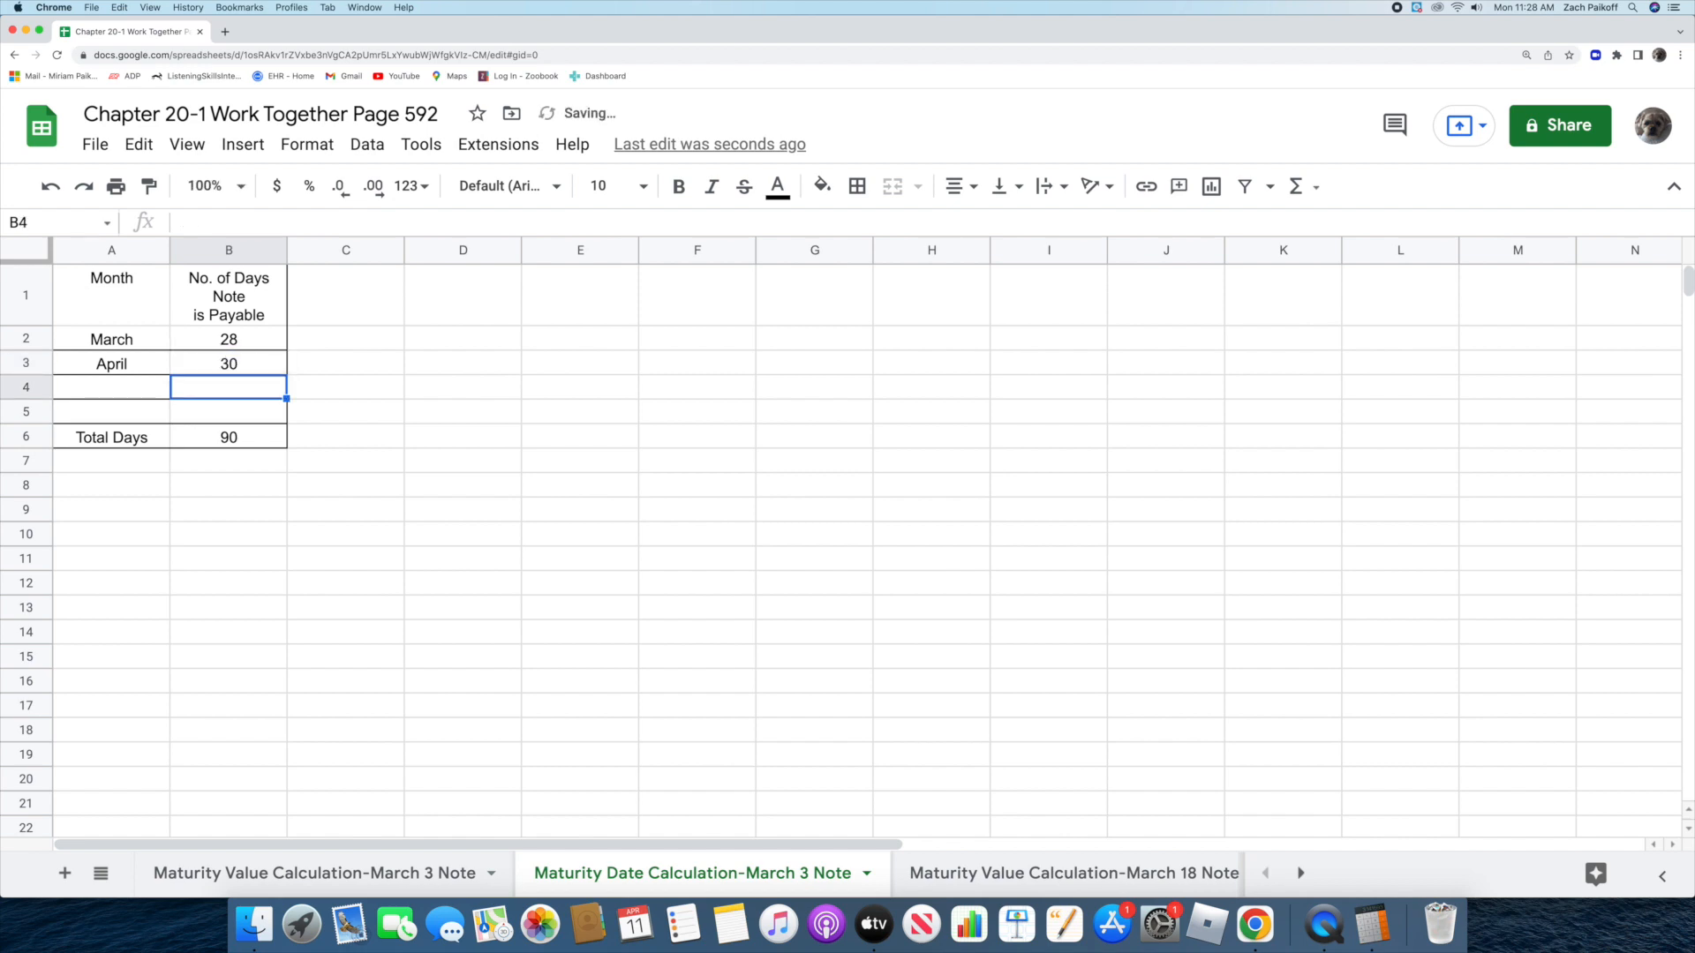
# - Enter May as the third month in A4
pyautogui.doubleClick(110, 386)
pyautogui.write('May')
pyautogui.press('Return')
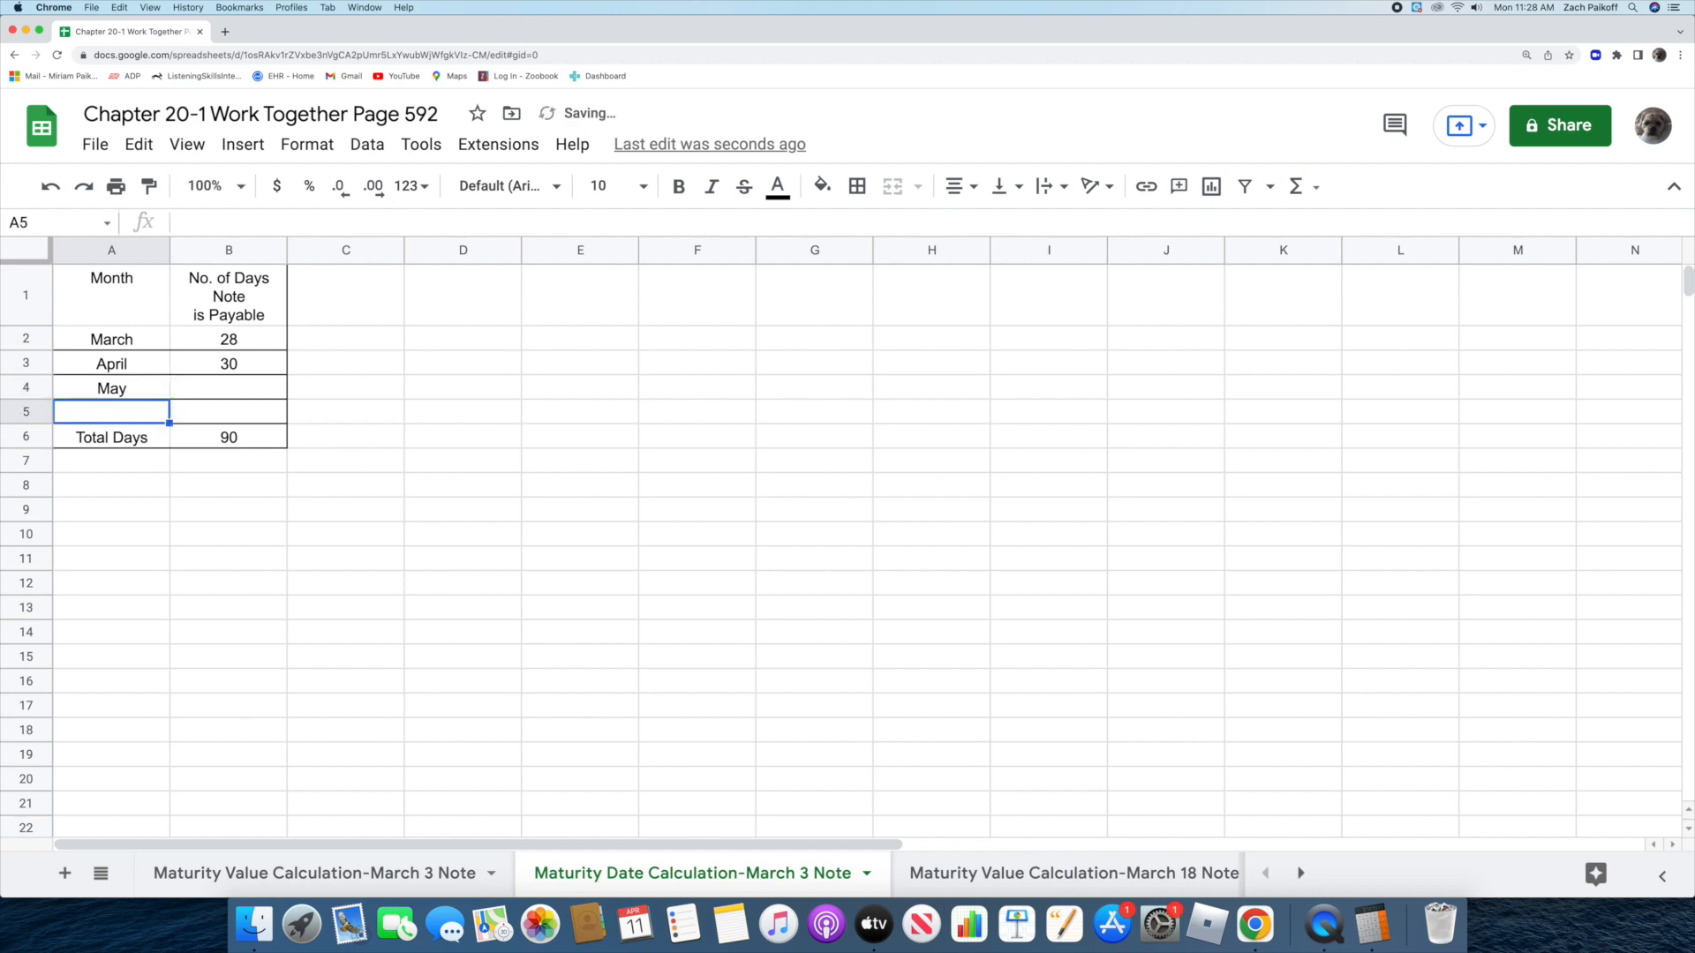
# - Switch to Calculator, add May's 31 days to the running day total and close it
pyautogui.click(1371, 921)
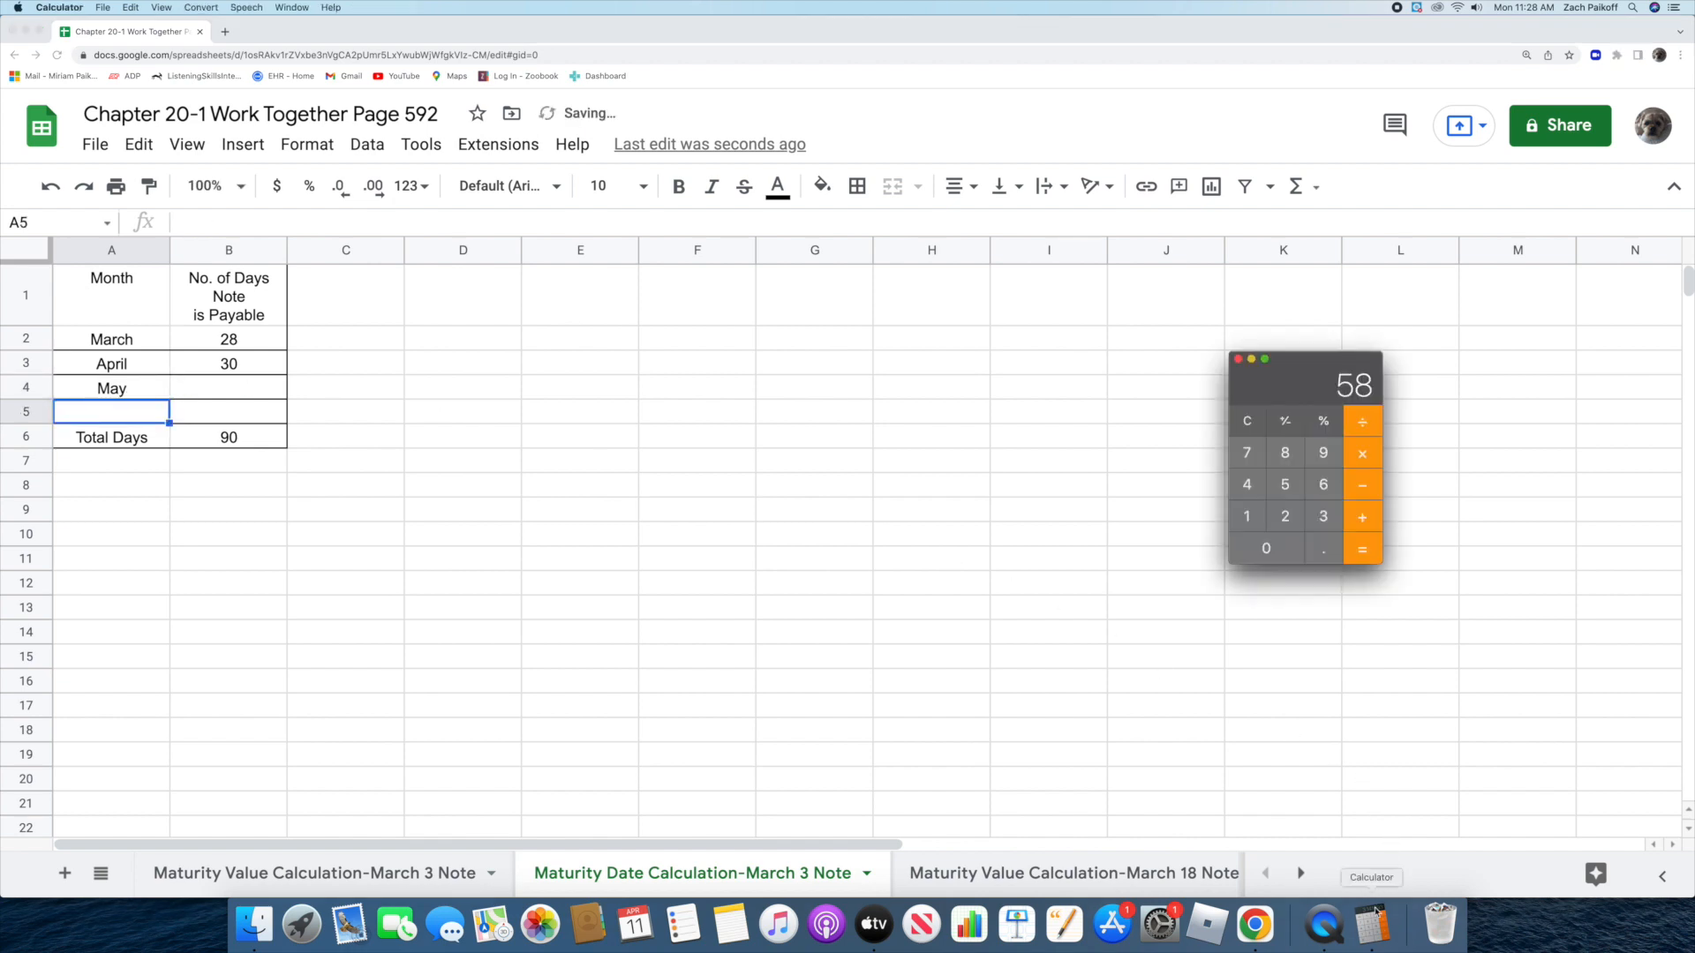
pyautogui.press('+')
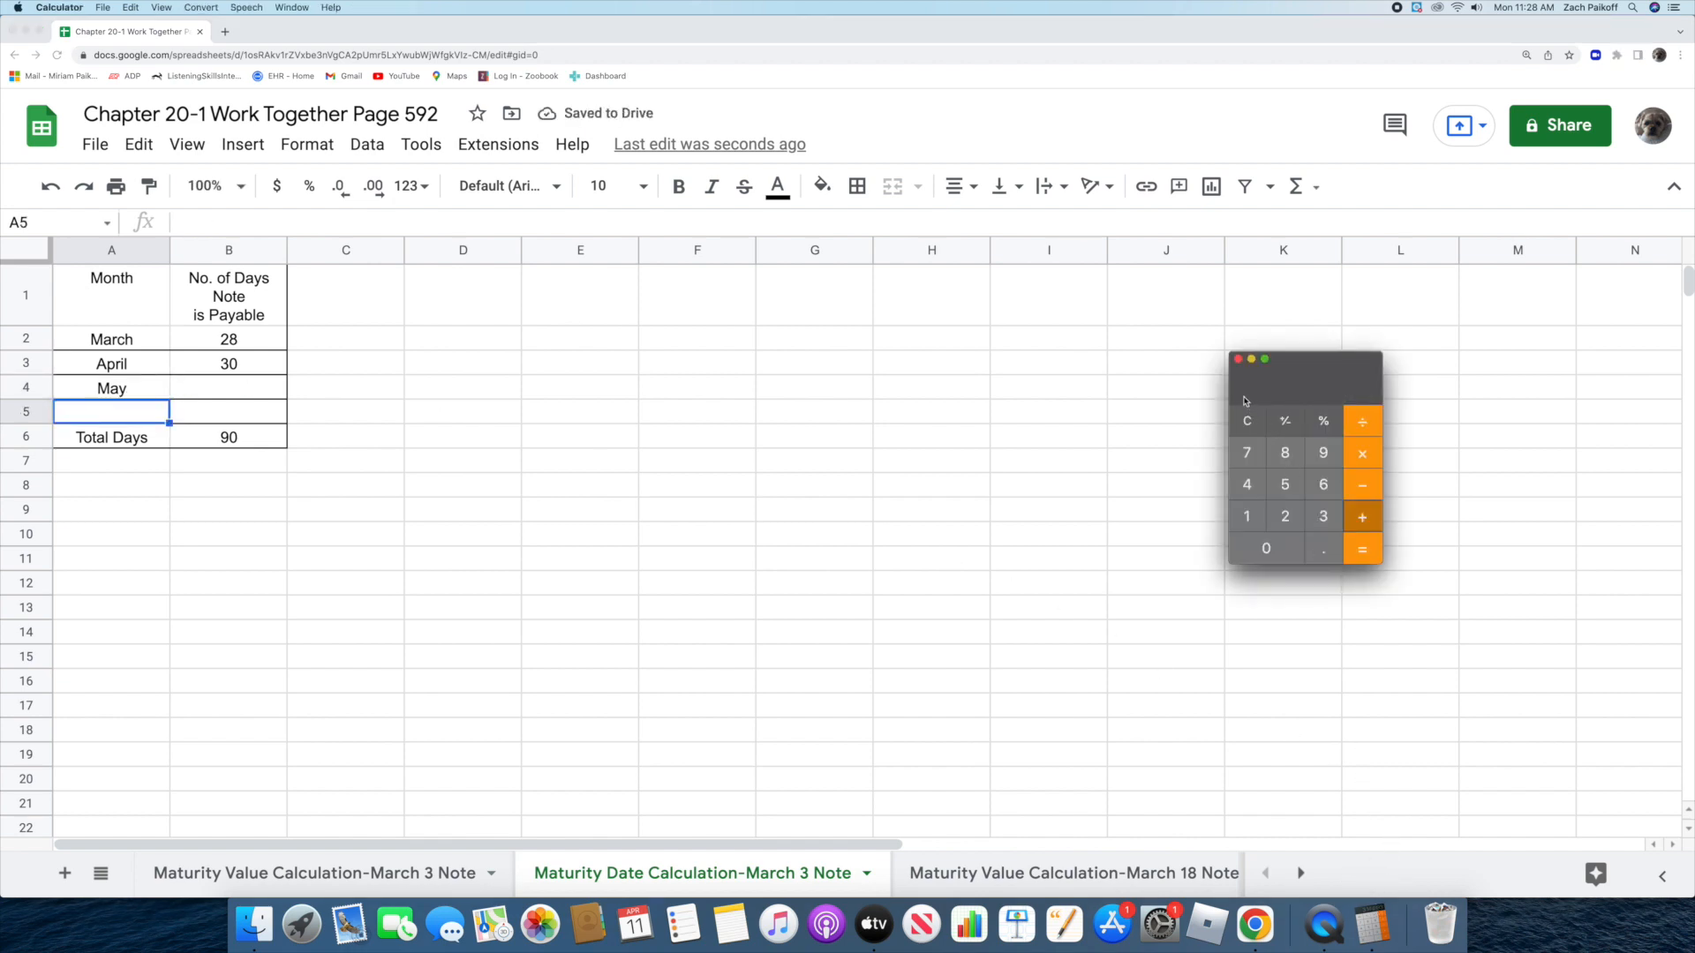
pyautogui.write('31')
pyautogui.press('Return')
pyautogui.press('super+q')
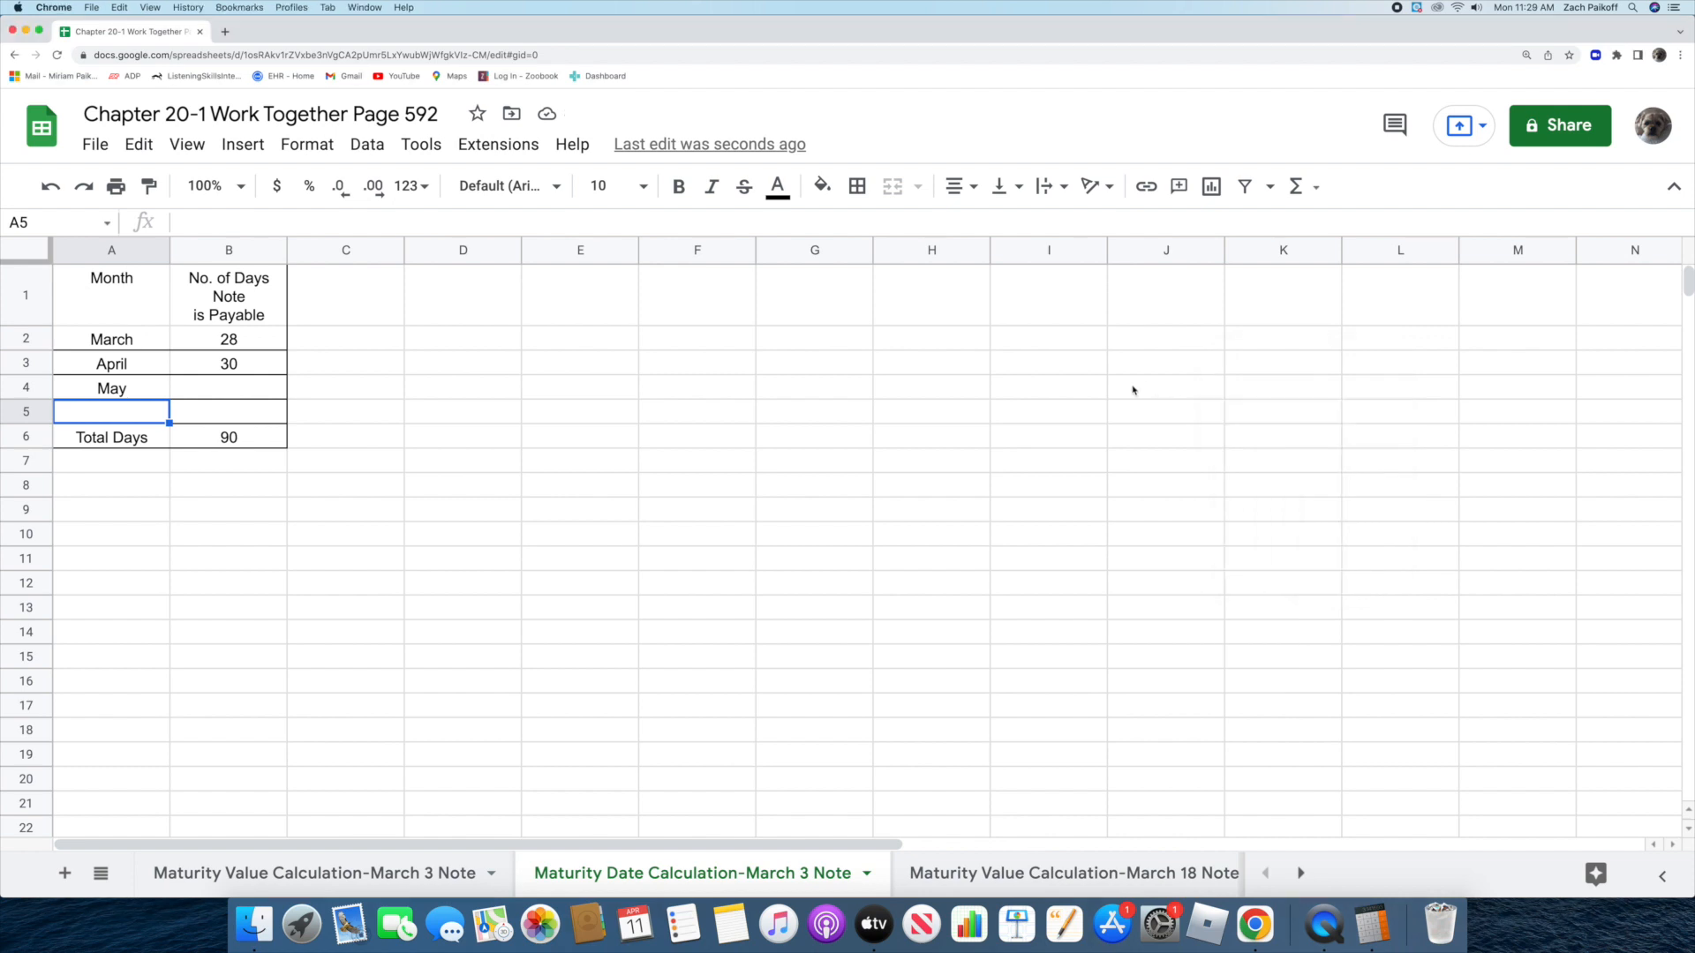
# - Enter 31 as the number of days for May in B4 and June as the fourth month in A5
pyautogui.click(232, 386)
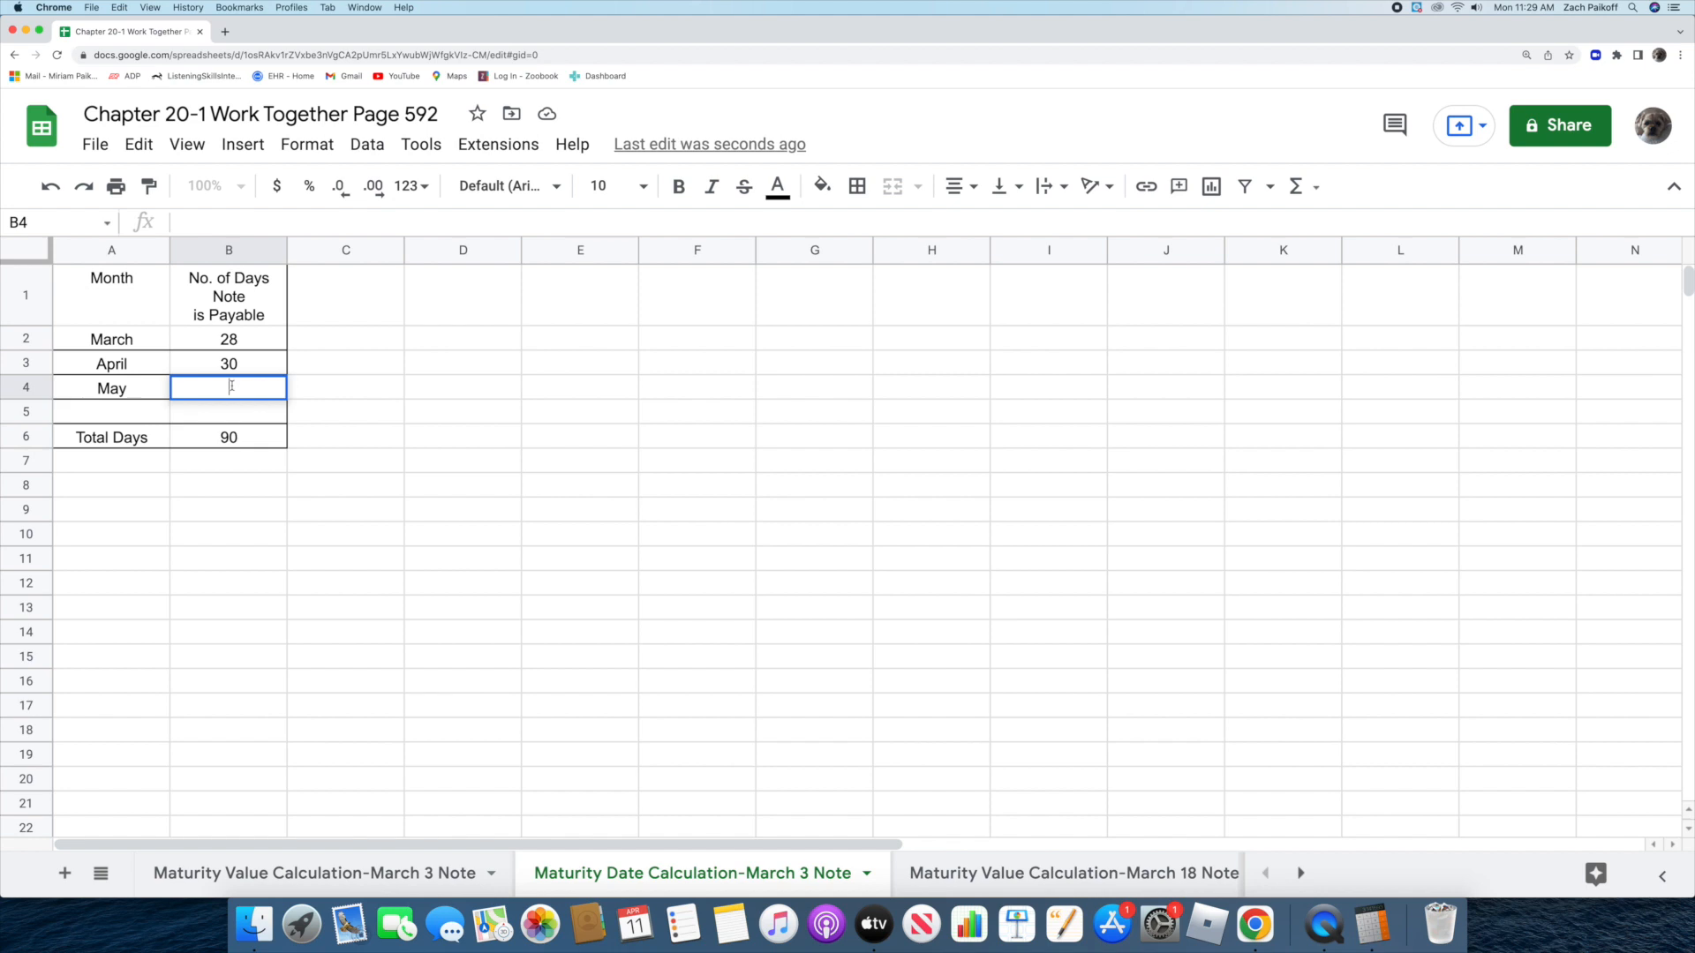
pyautogui.write('31')
pyautogui.press('Return')
pyautogui.doubleClick(128, 411)
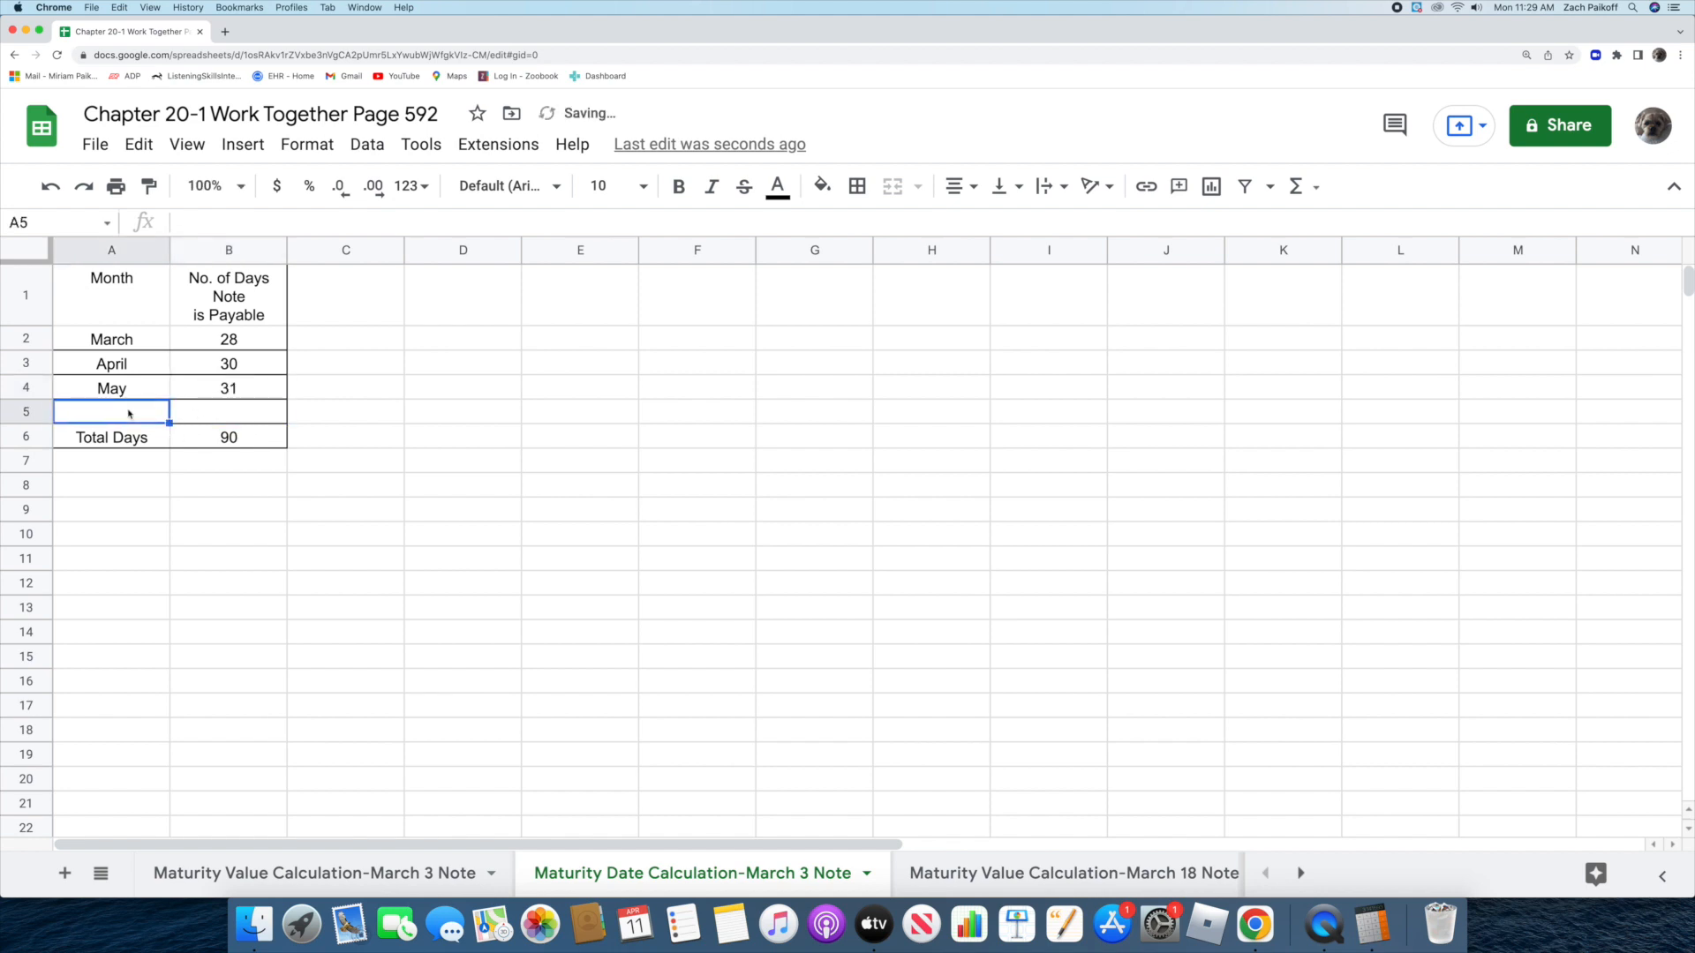
pyautogui.write('June')
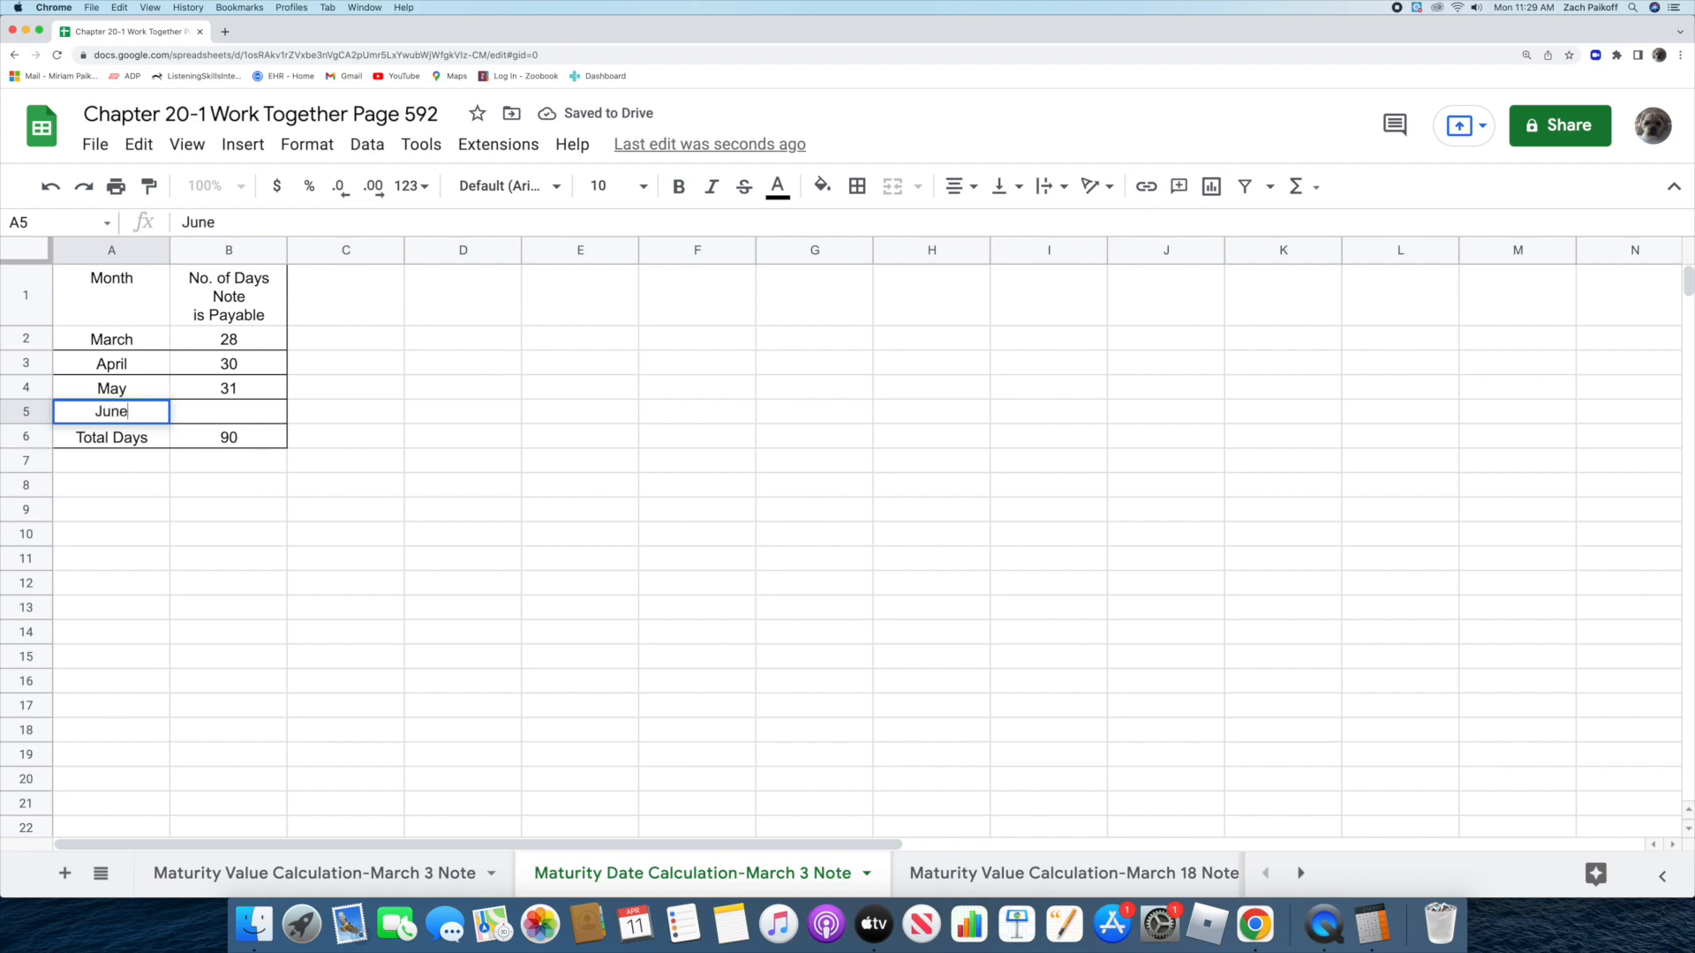
pyautogui.press('Return')
# - Switch to Calculator, add 1 day for June to the running day total and close it
pyautogui.click(1371, 925)
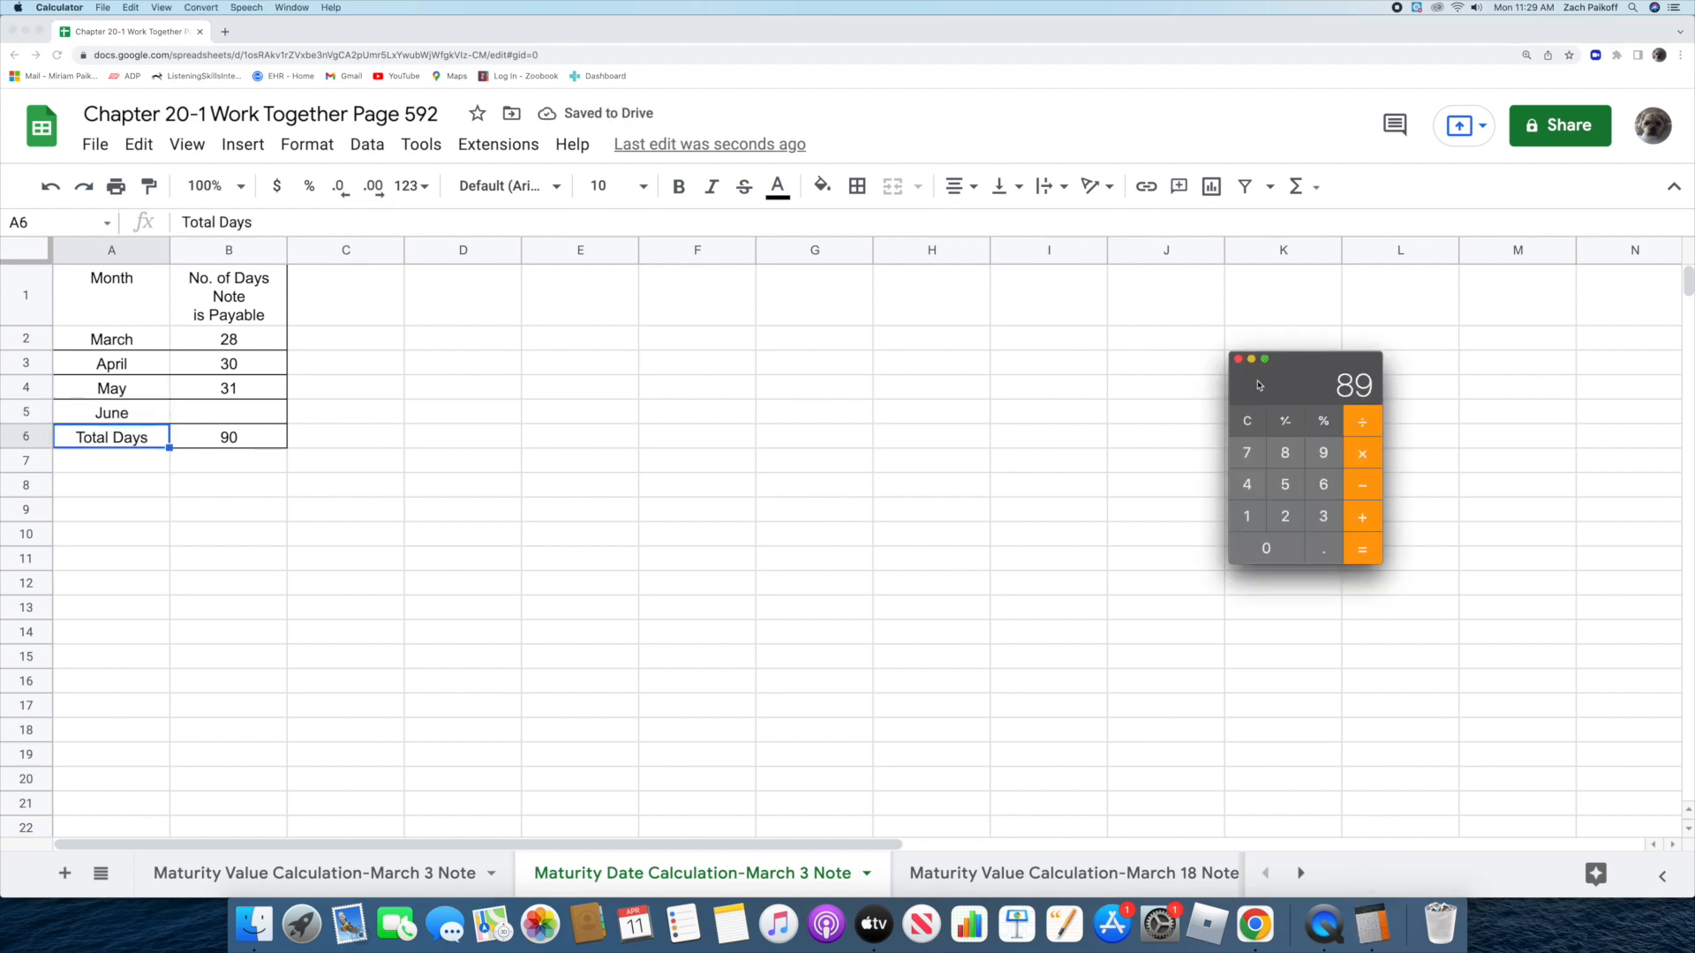
pyautogui.press('+')
pyautogui.press('1')
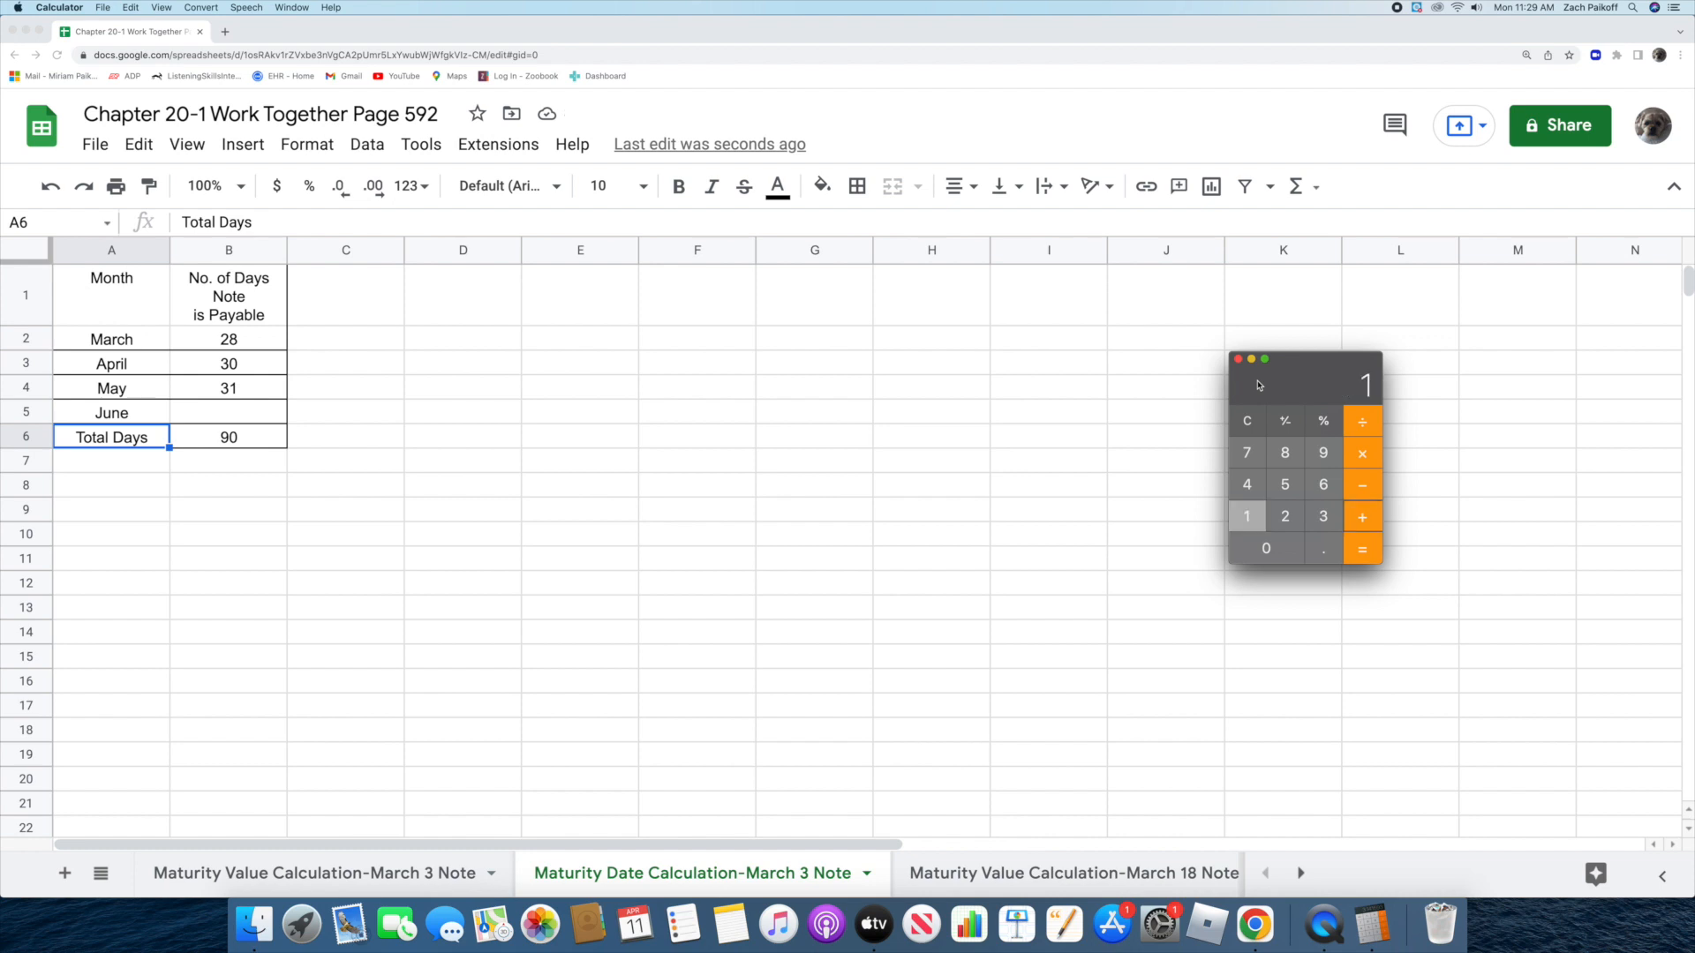
pyautogui.press('Return')
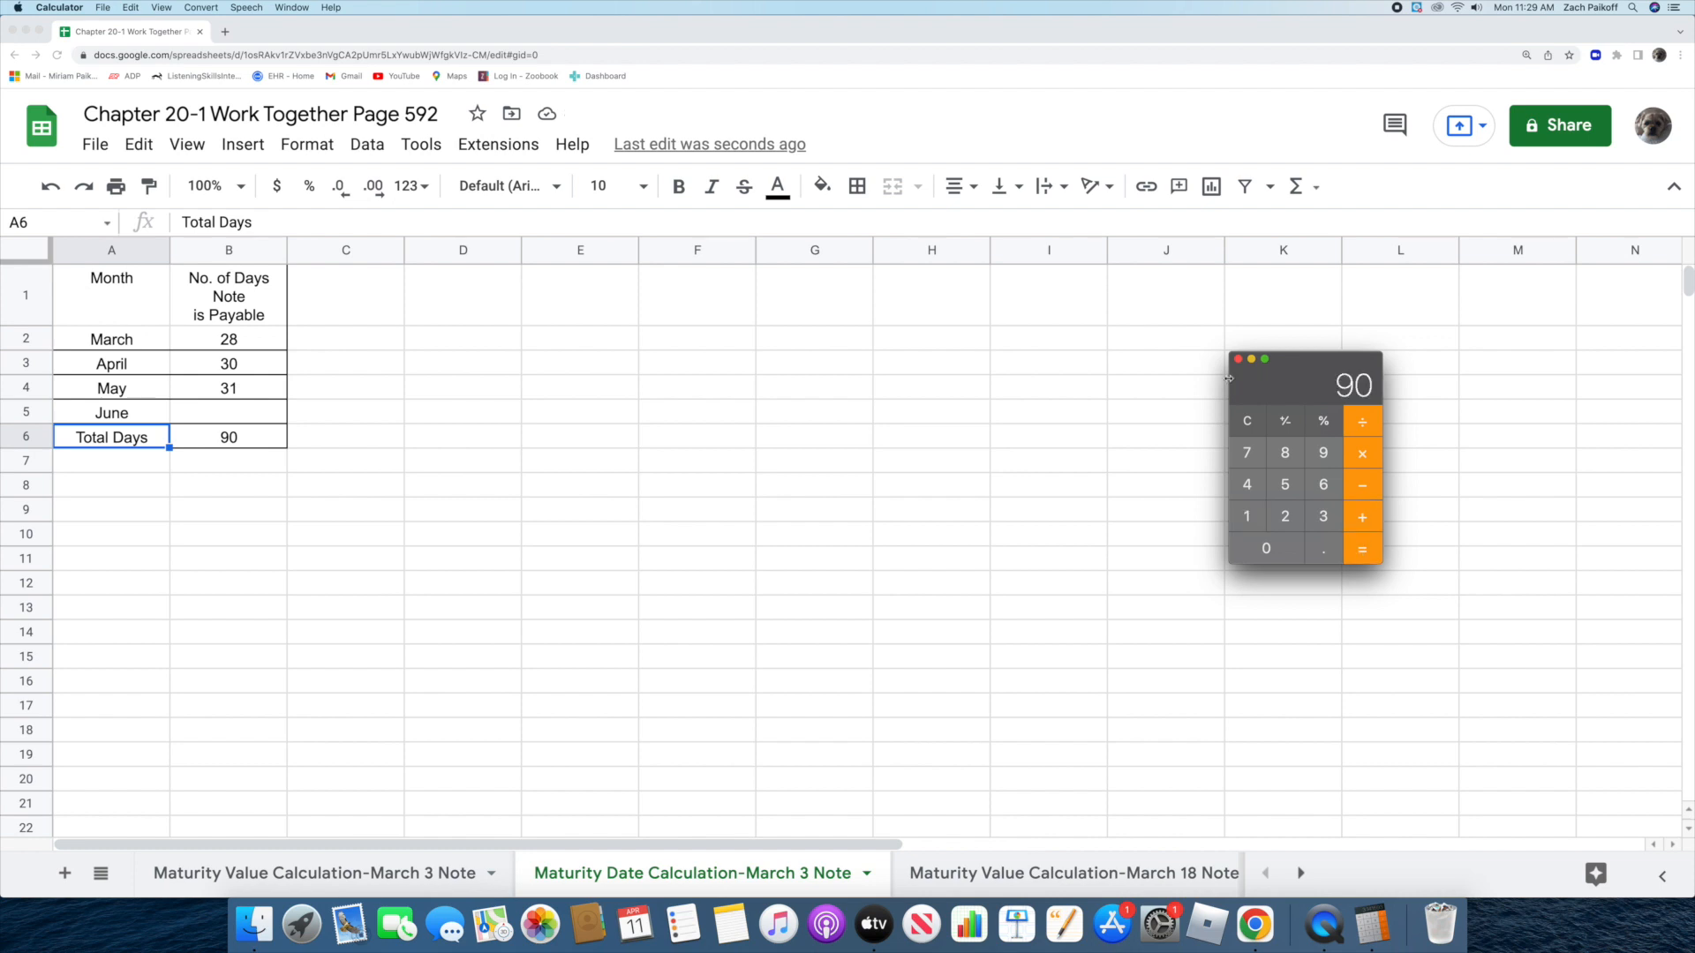
pyautogui.press('super+q')
# - In the Google Sheets spreadsheet, enter 1 as the number of days for June in B5 and check the total against Calculator
pyautogui.click(255, 416)
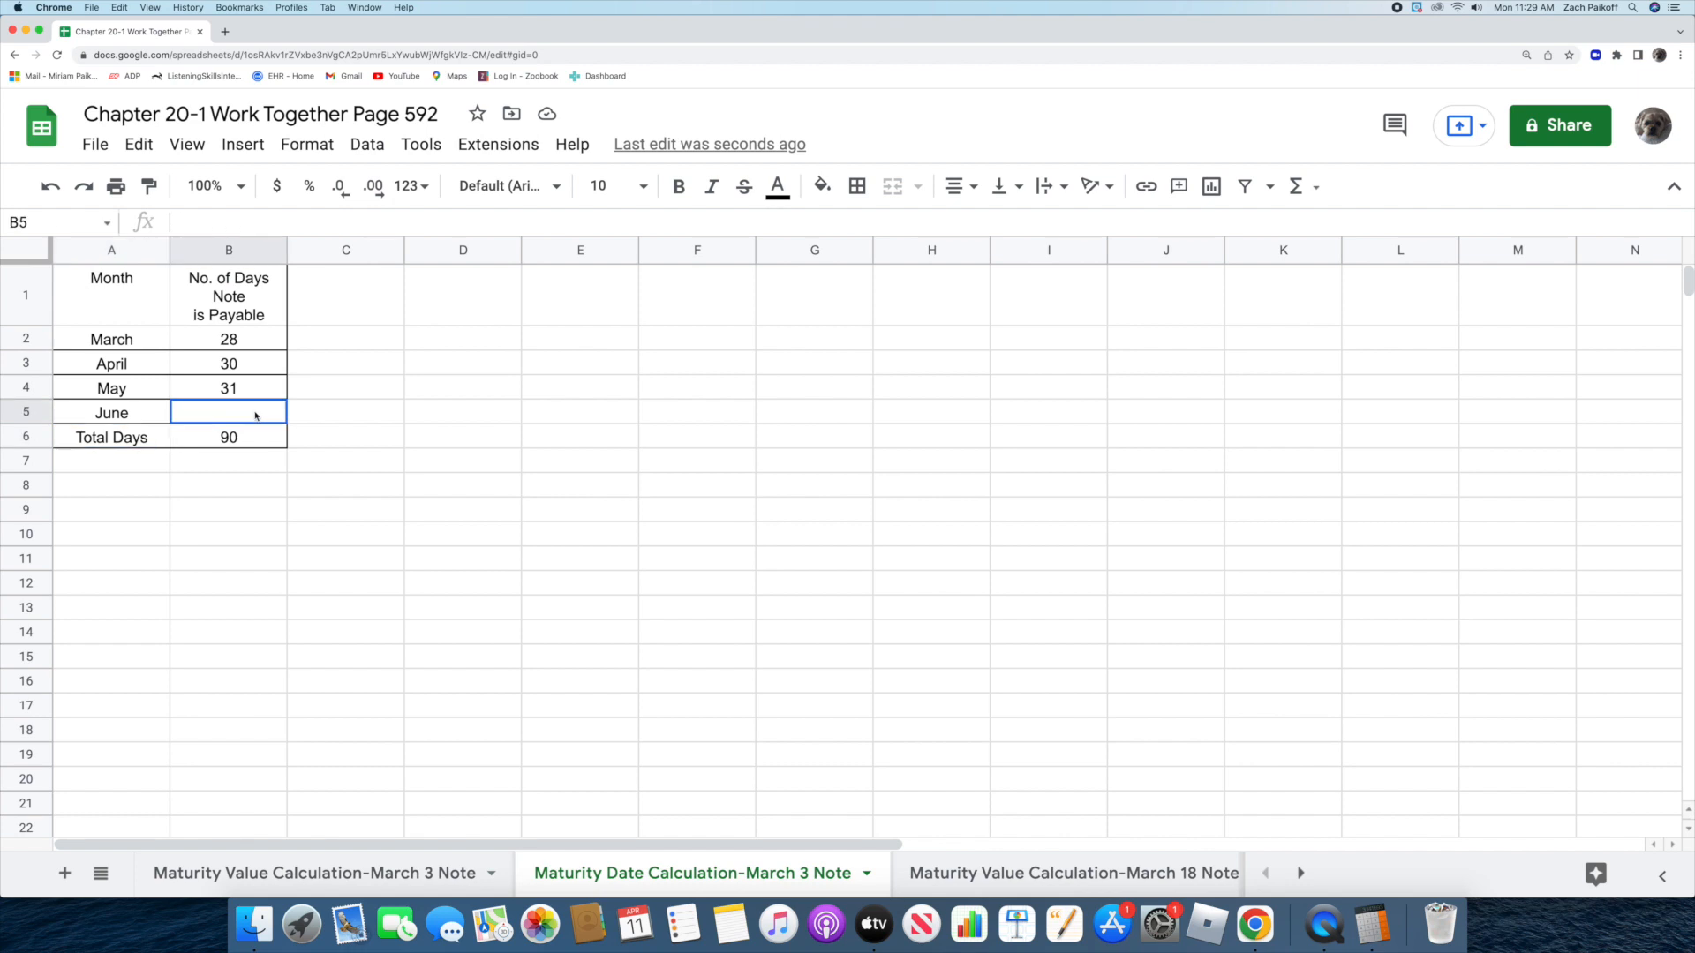
pyautogui.write('1')
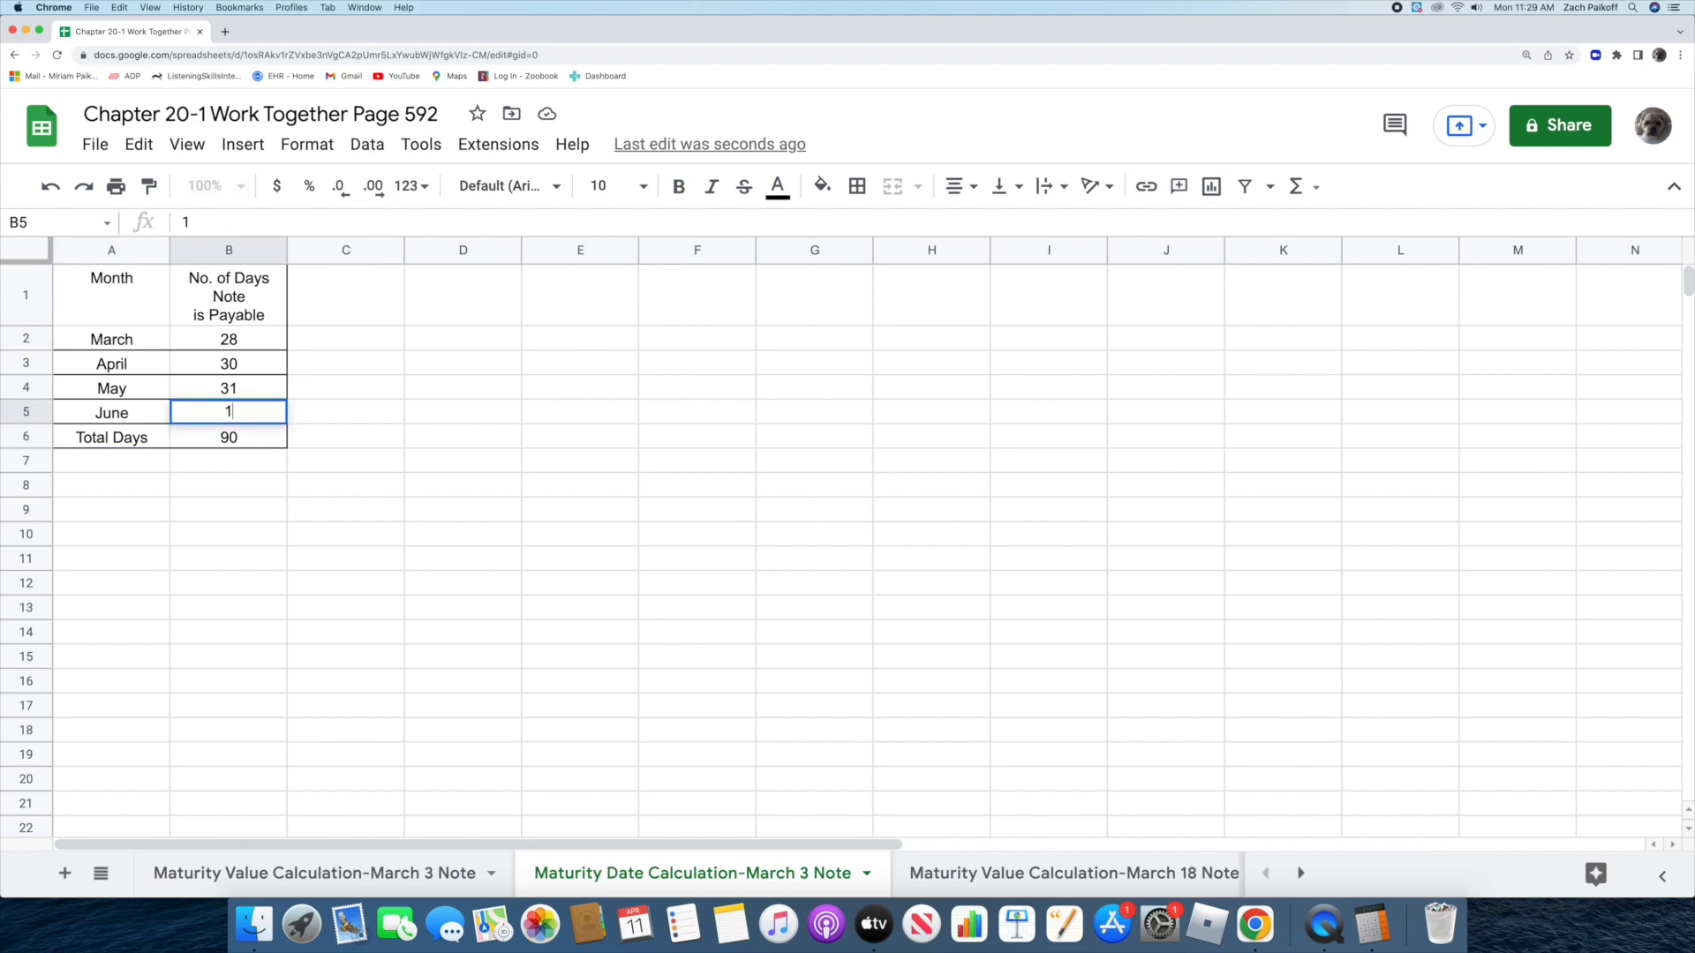
pyautogui.press('Return')
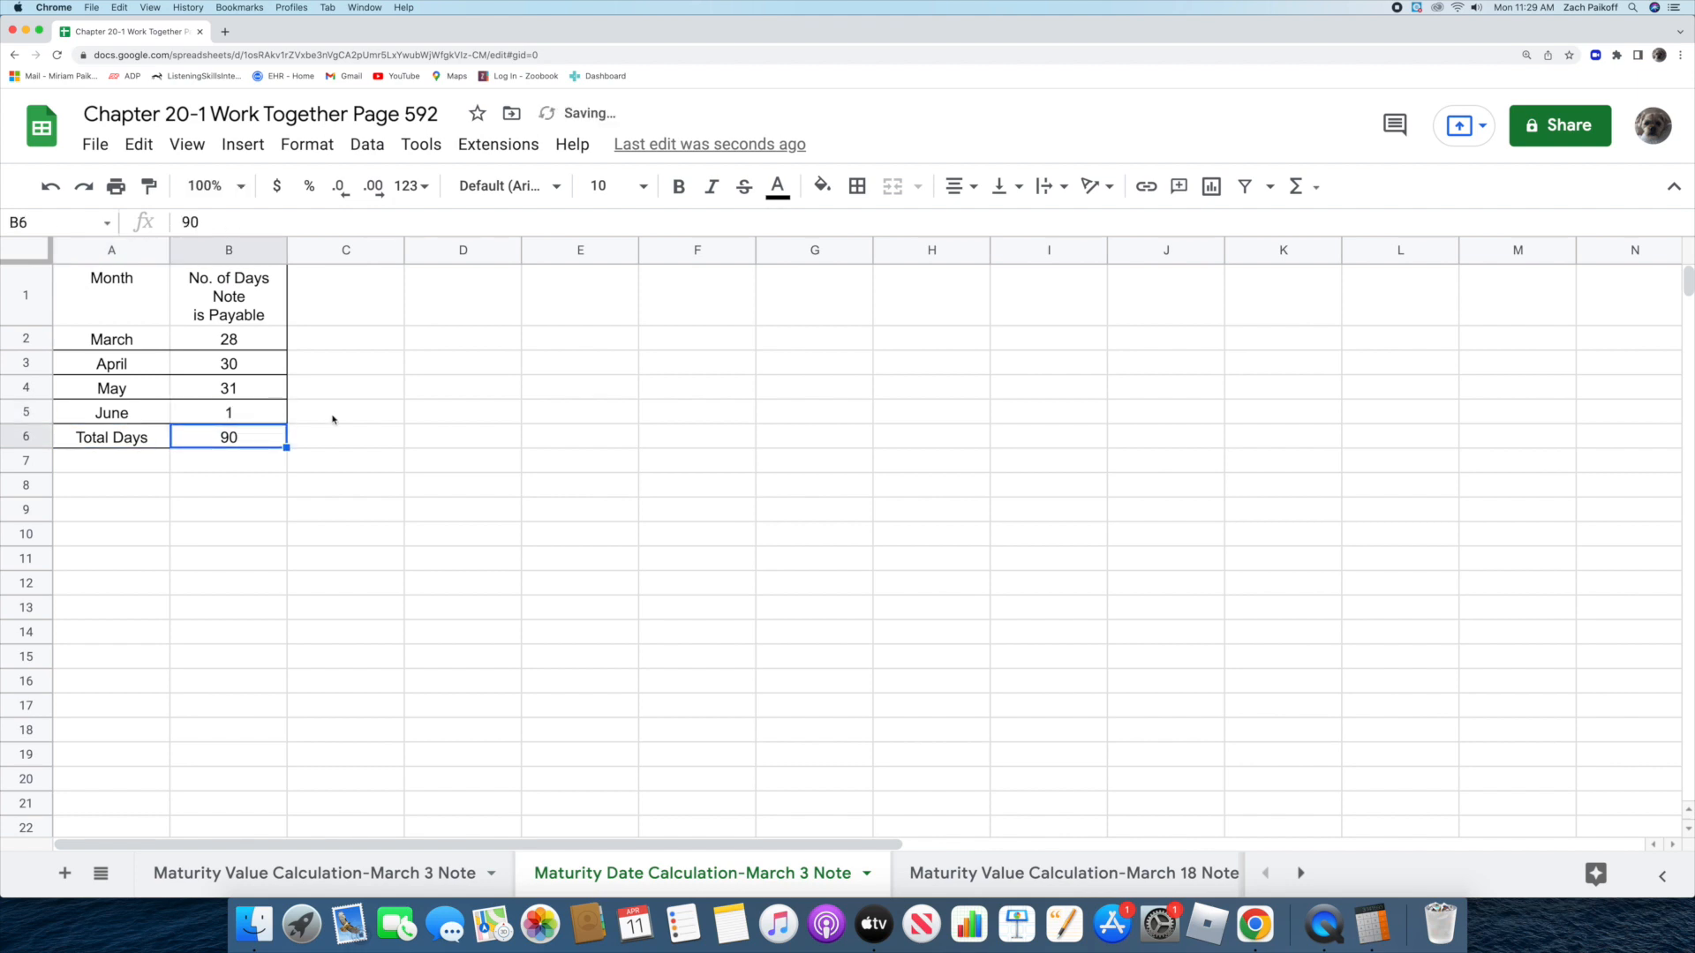
pyautogui.click(1372, 924)
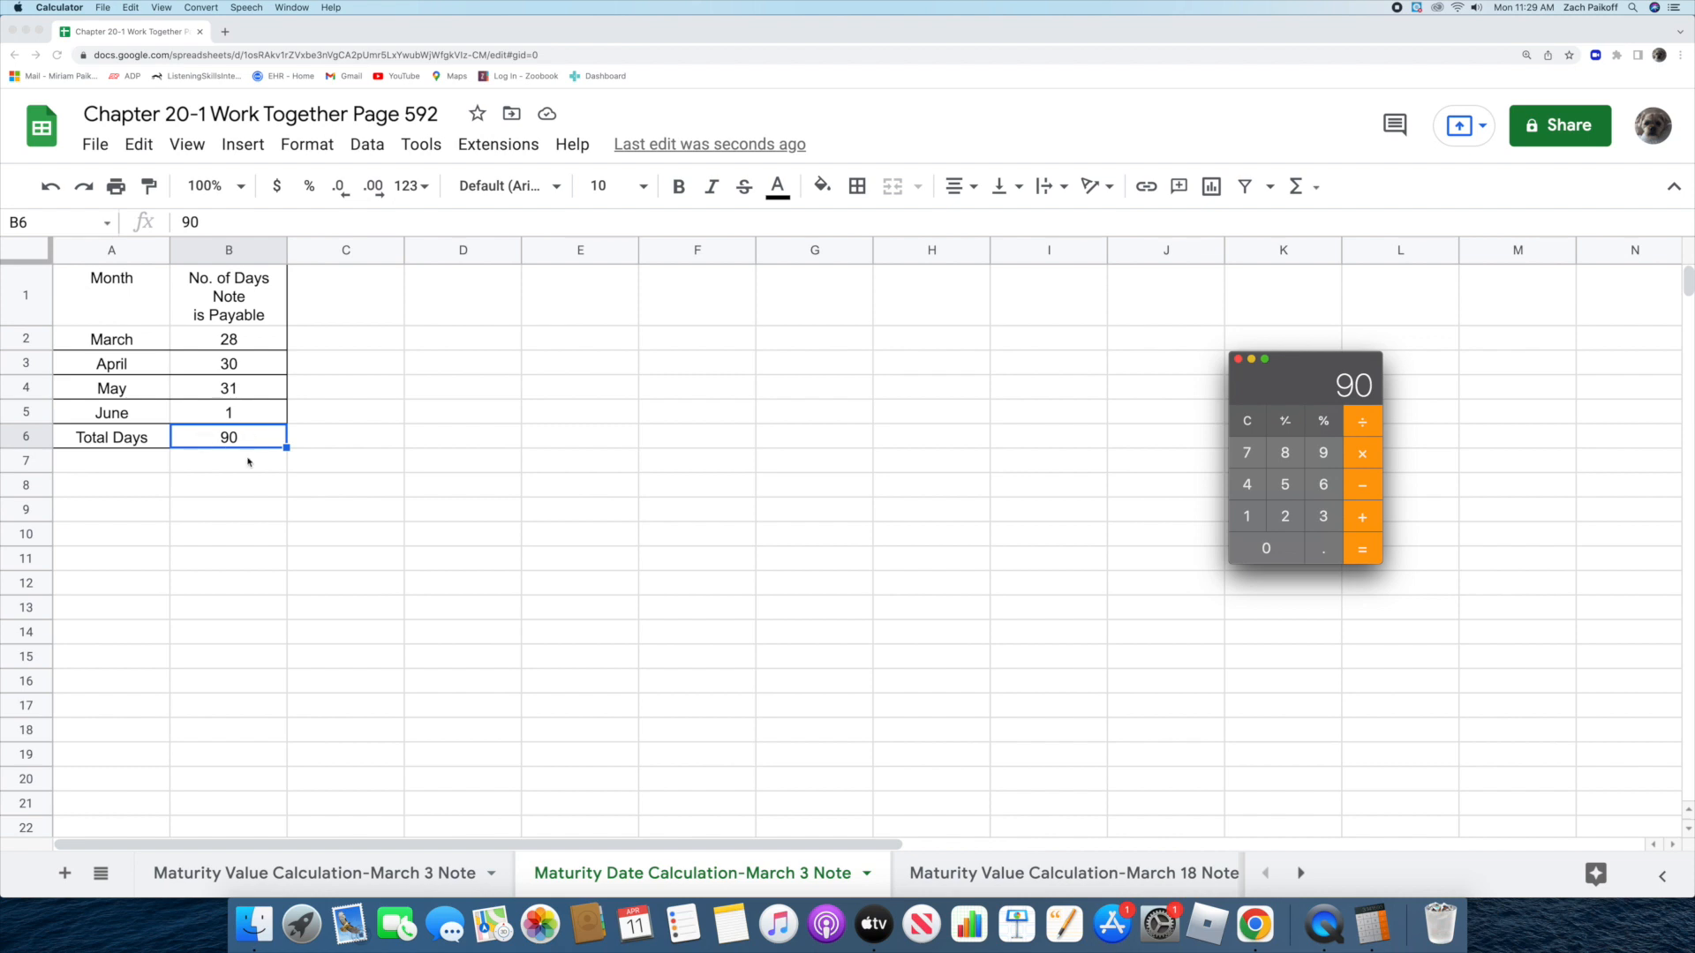
pyautogui.click(419, 483)
# - On the Maturity Value Calculation-March 3 Note sheet, enter June 1 as the maturity date in E2
pyautogui.click(341, 885)
pyautogui.click(582, 319)
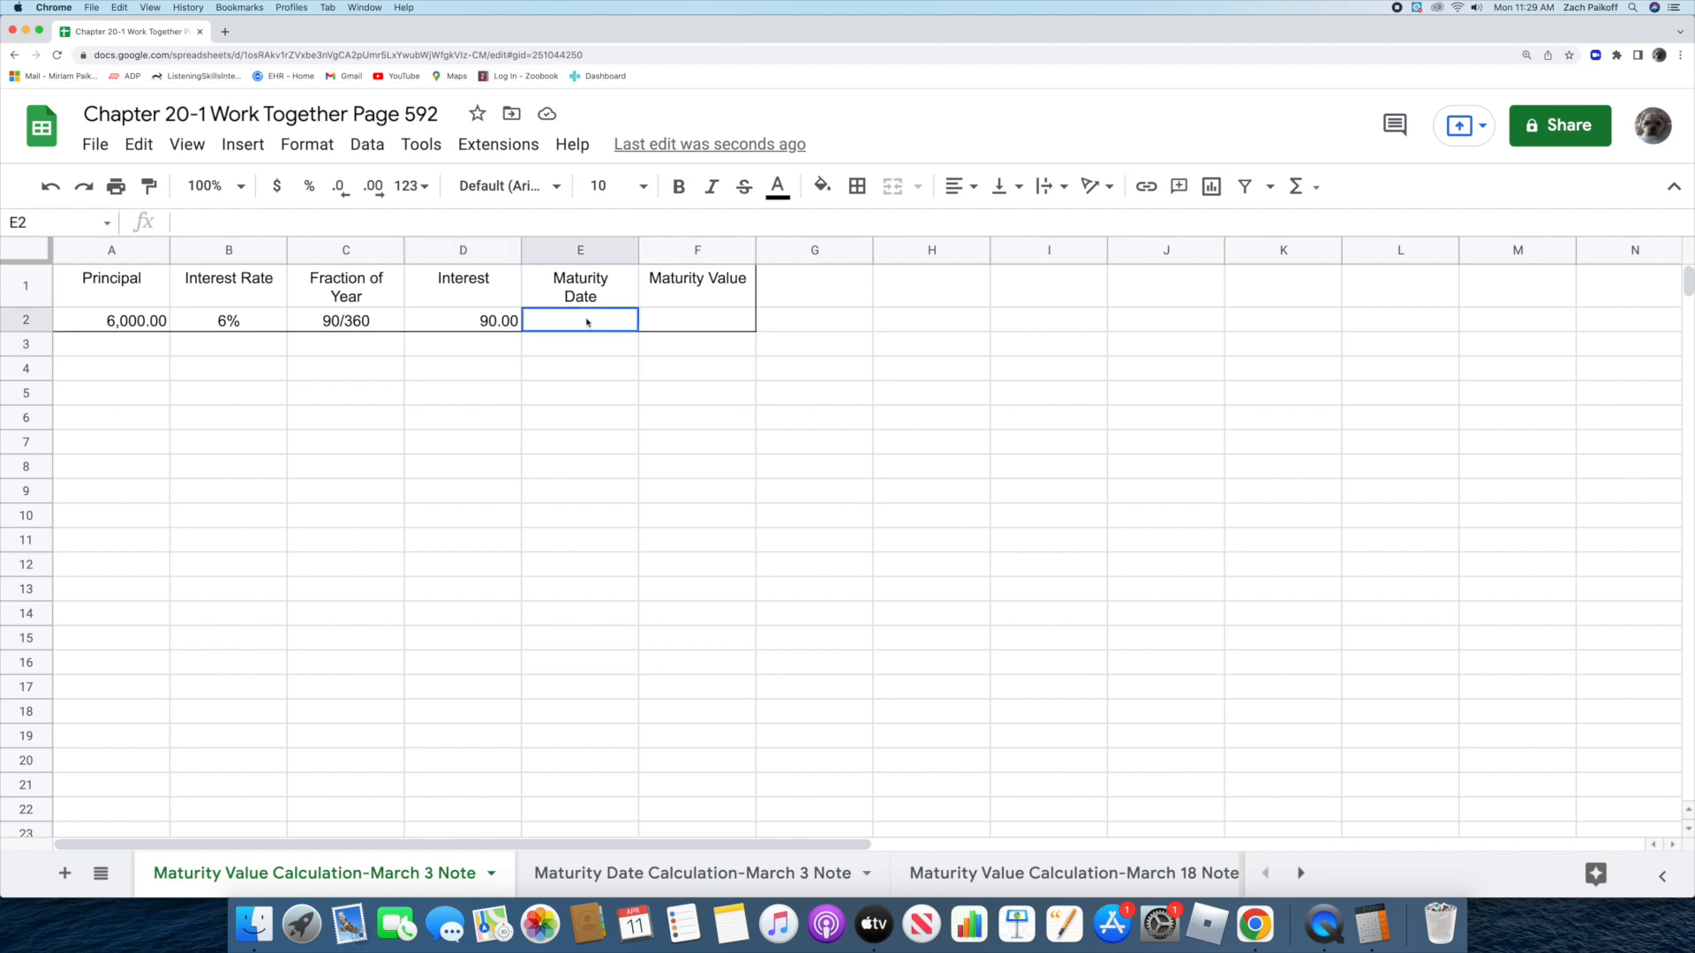
pyautogui.write('June 1')
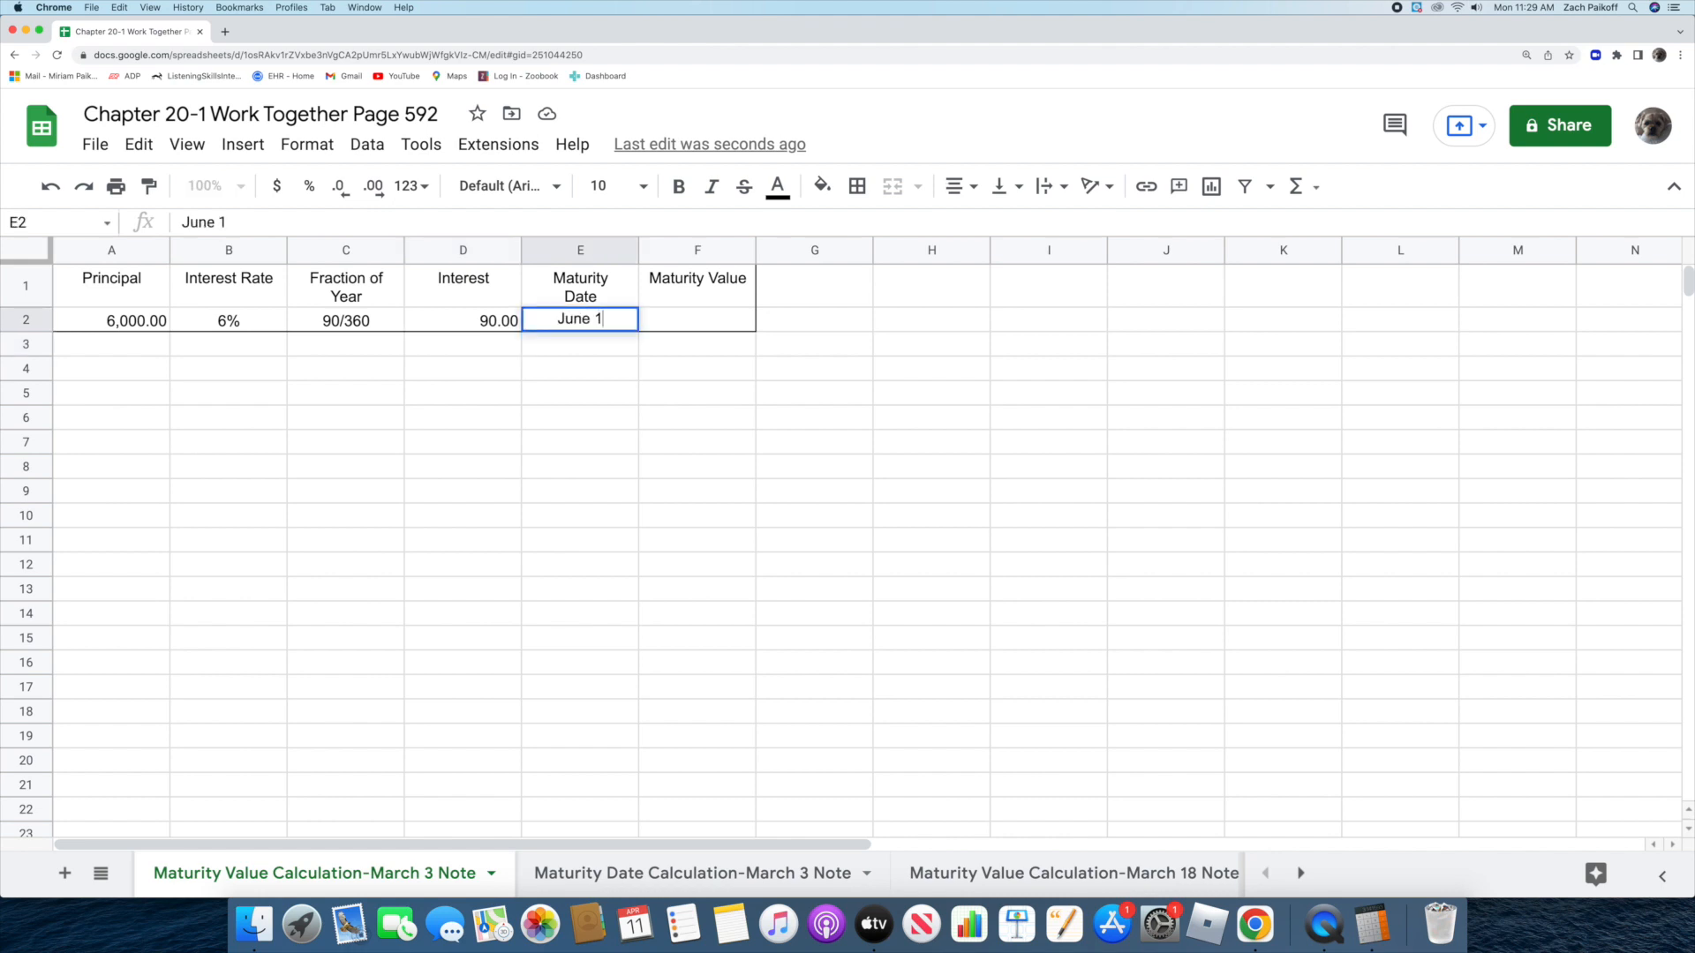
pyautogui.press('Return')
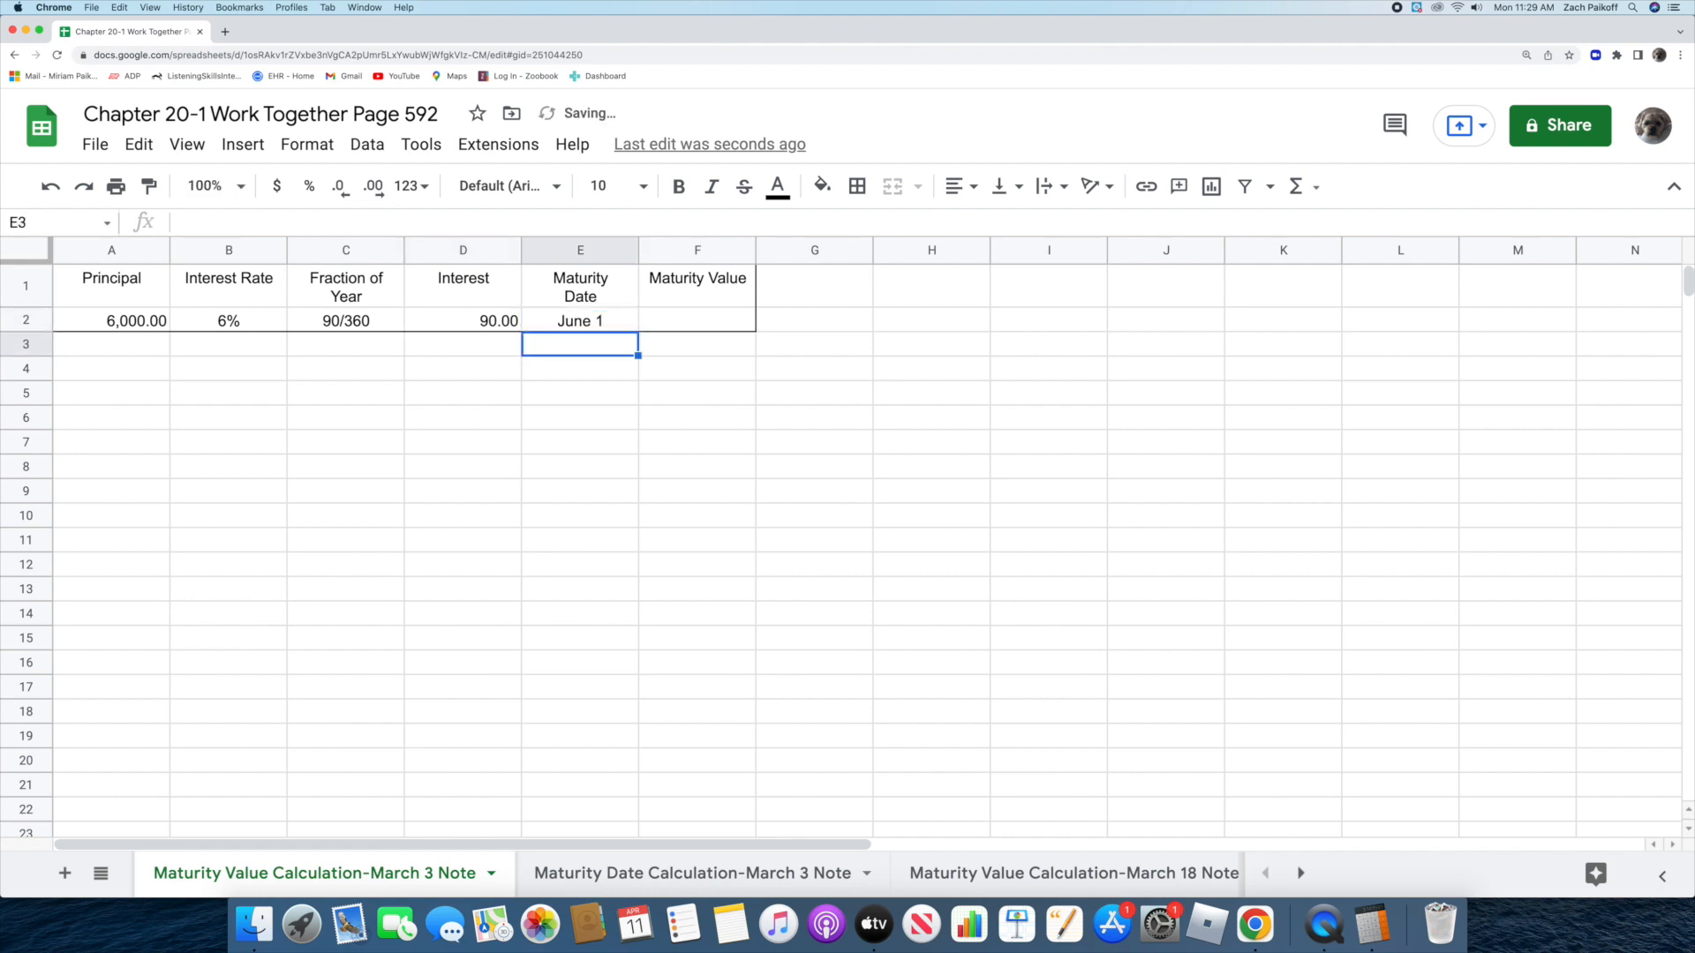
# - Calculate the maturity value in F2 as principal plus interest with the formula =A2+D2
pyautogui.click(679, 323)
pyautogui.write('=')
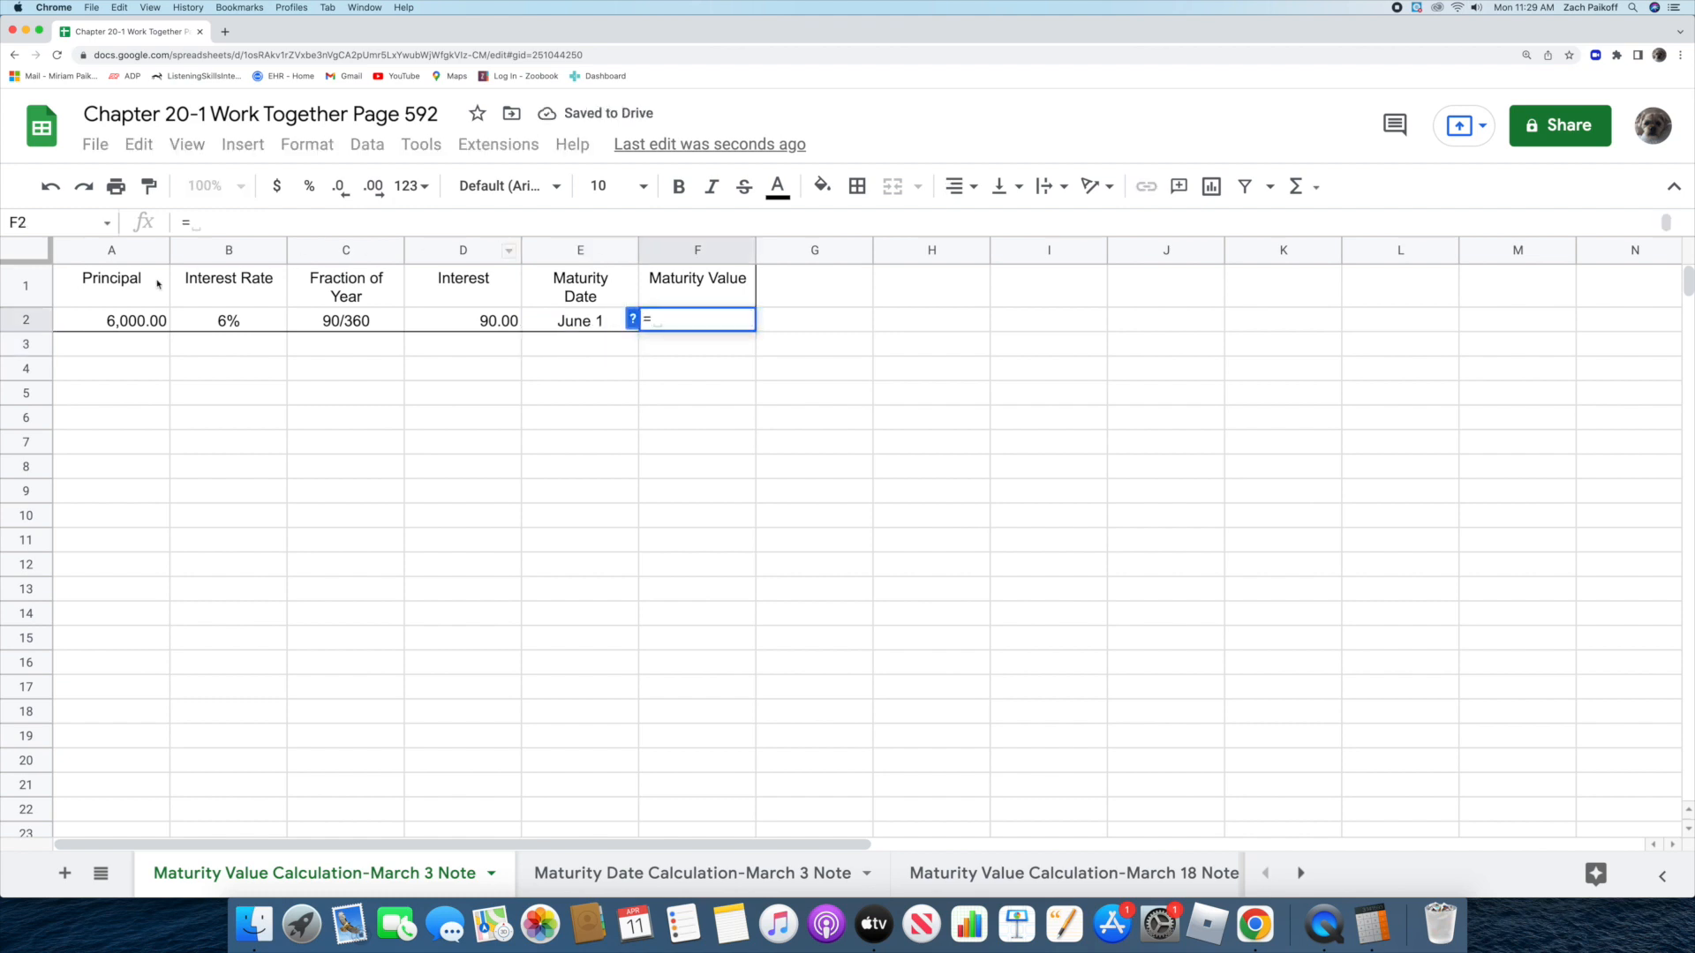
pyautogui.click(81, 323)
pyautogui.write('+')
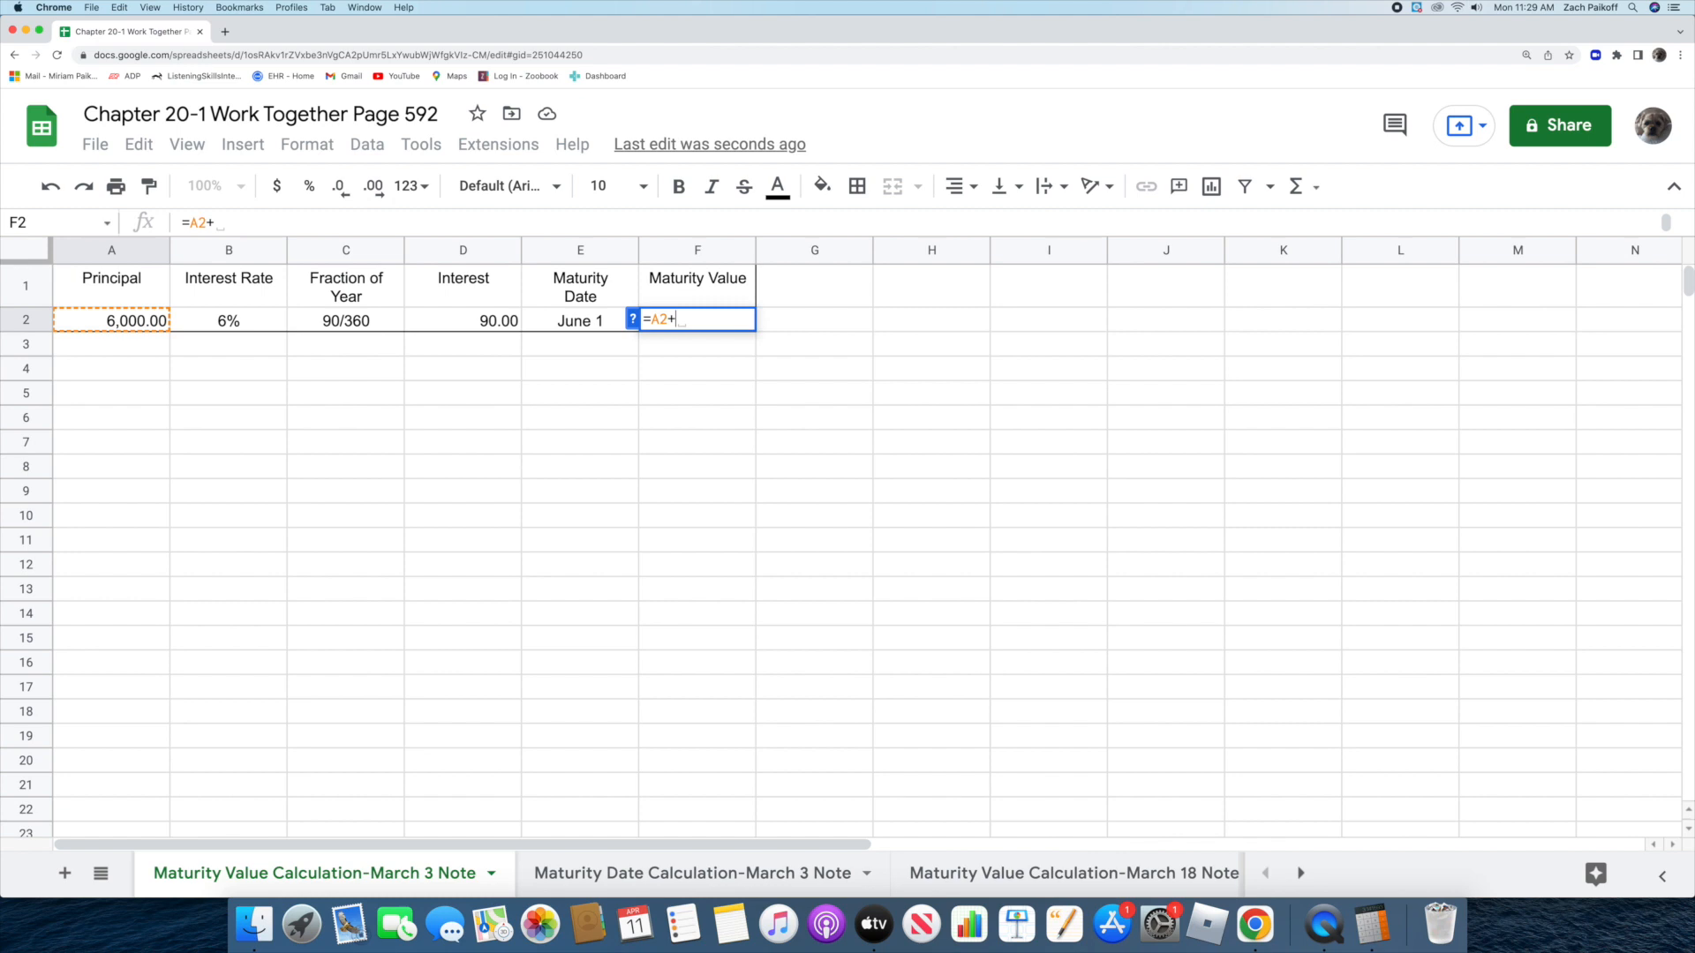
pyautogui.click(438, 325)
pyautogui.press('Return')
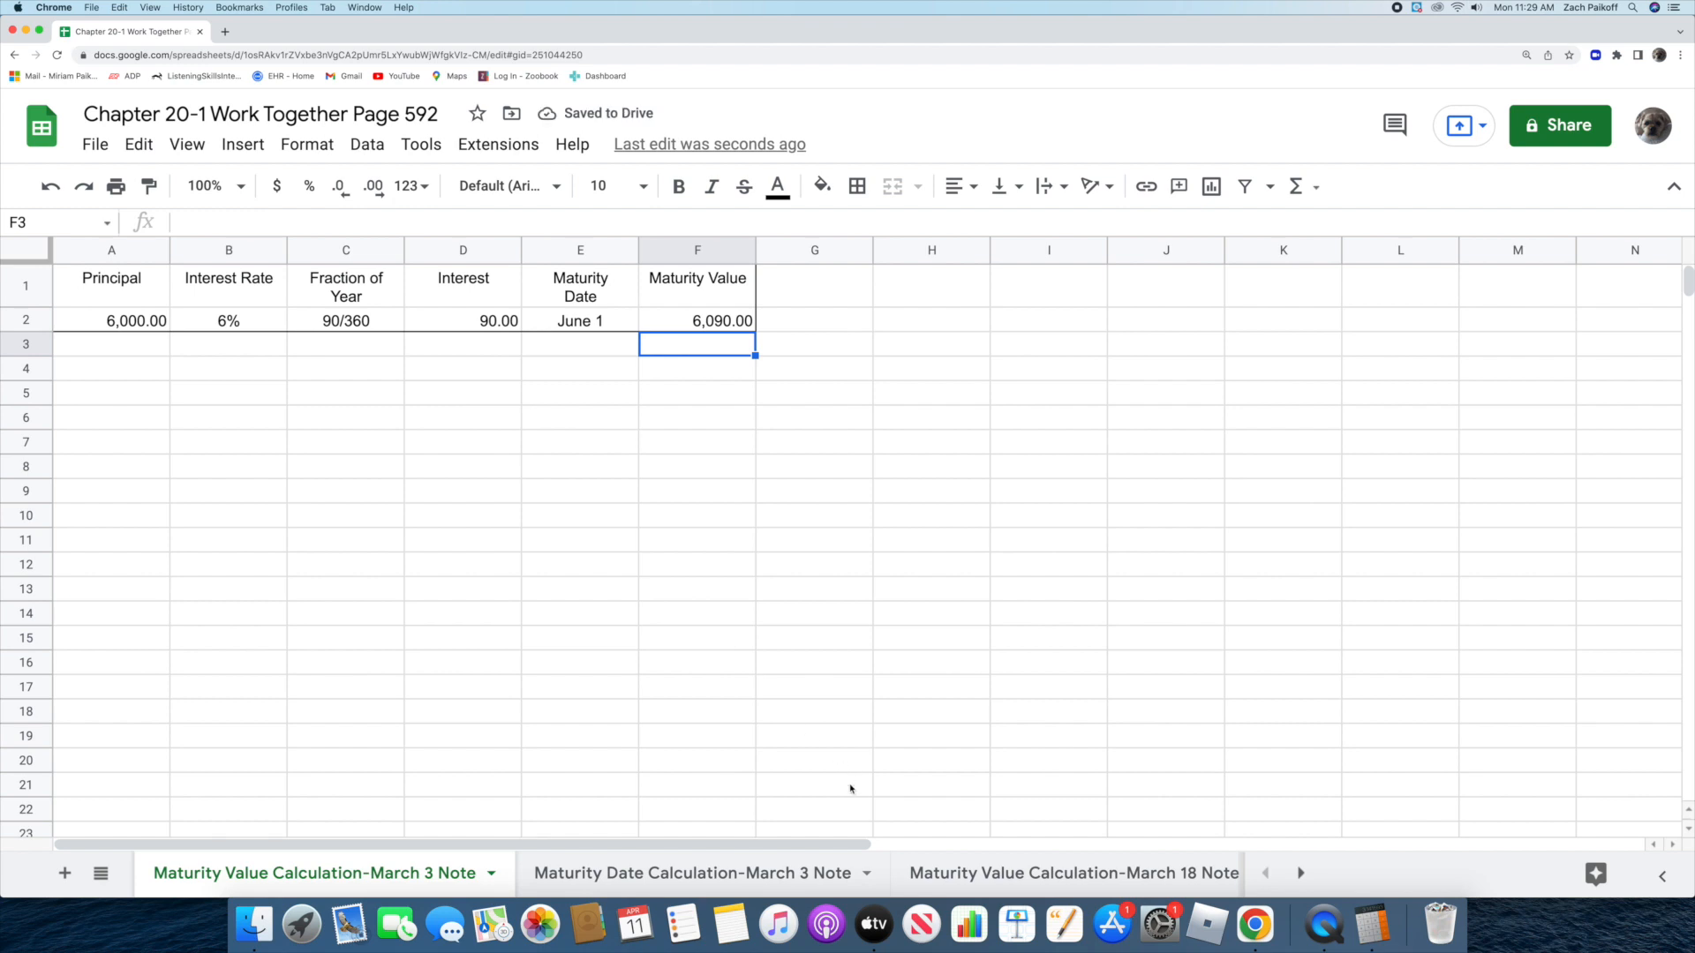
# - On the Maturity Value Calculation-March 18 Note sheet, enter 2000 as the principal in A2 and 9% as the interest rate in B2
pyautogui.click(911, 874)
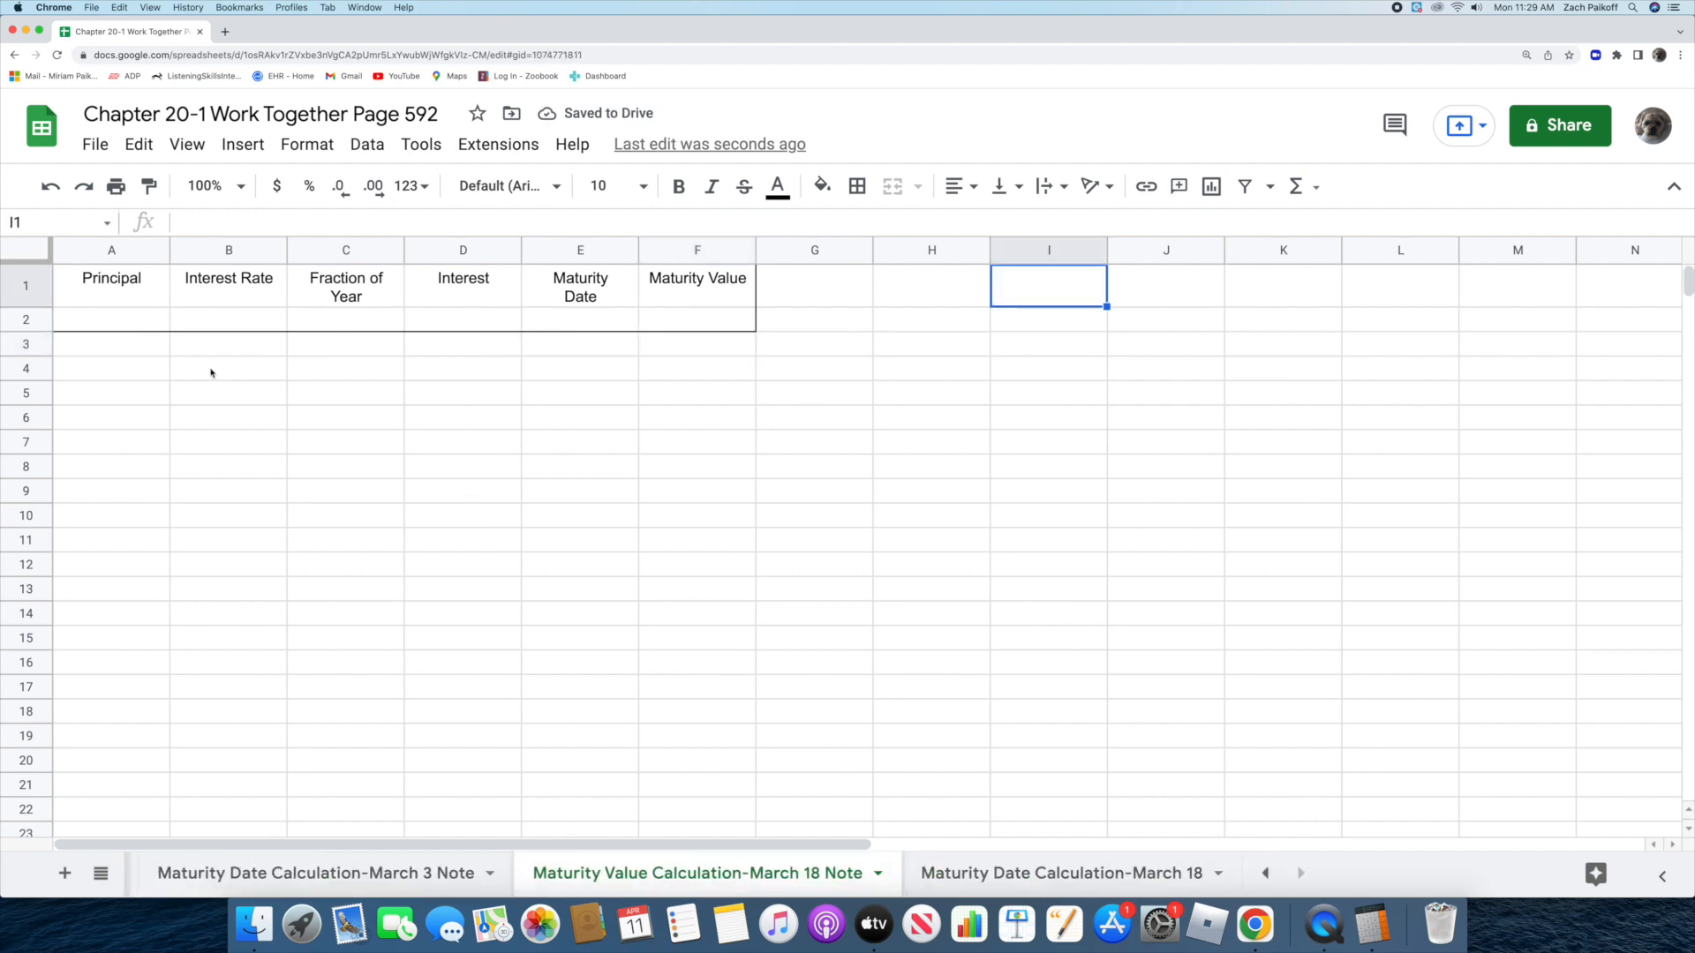
pyautogui.click(137, 320)
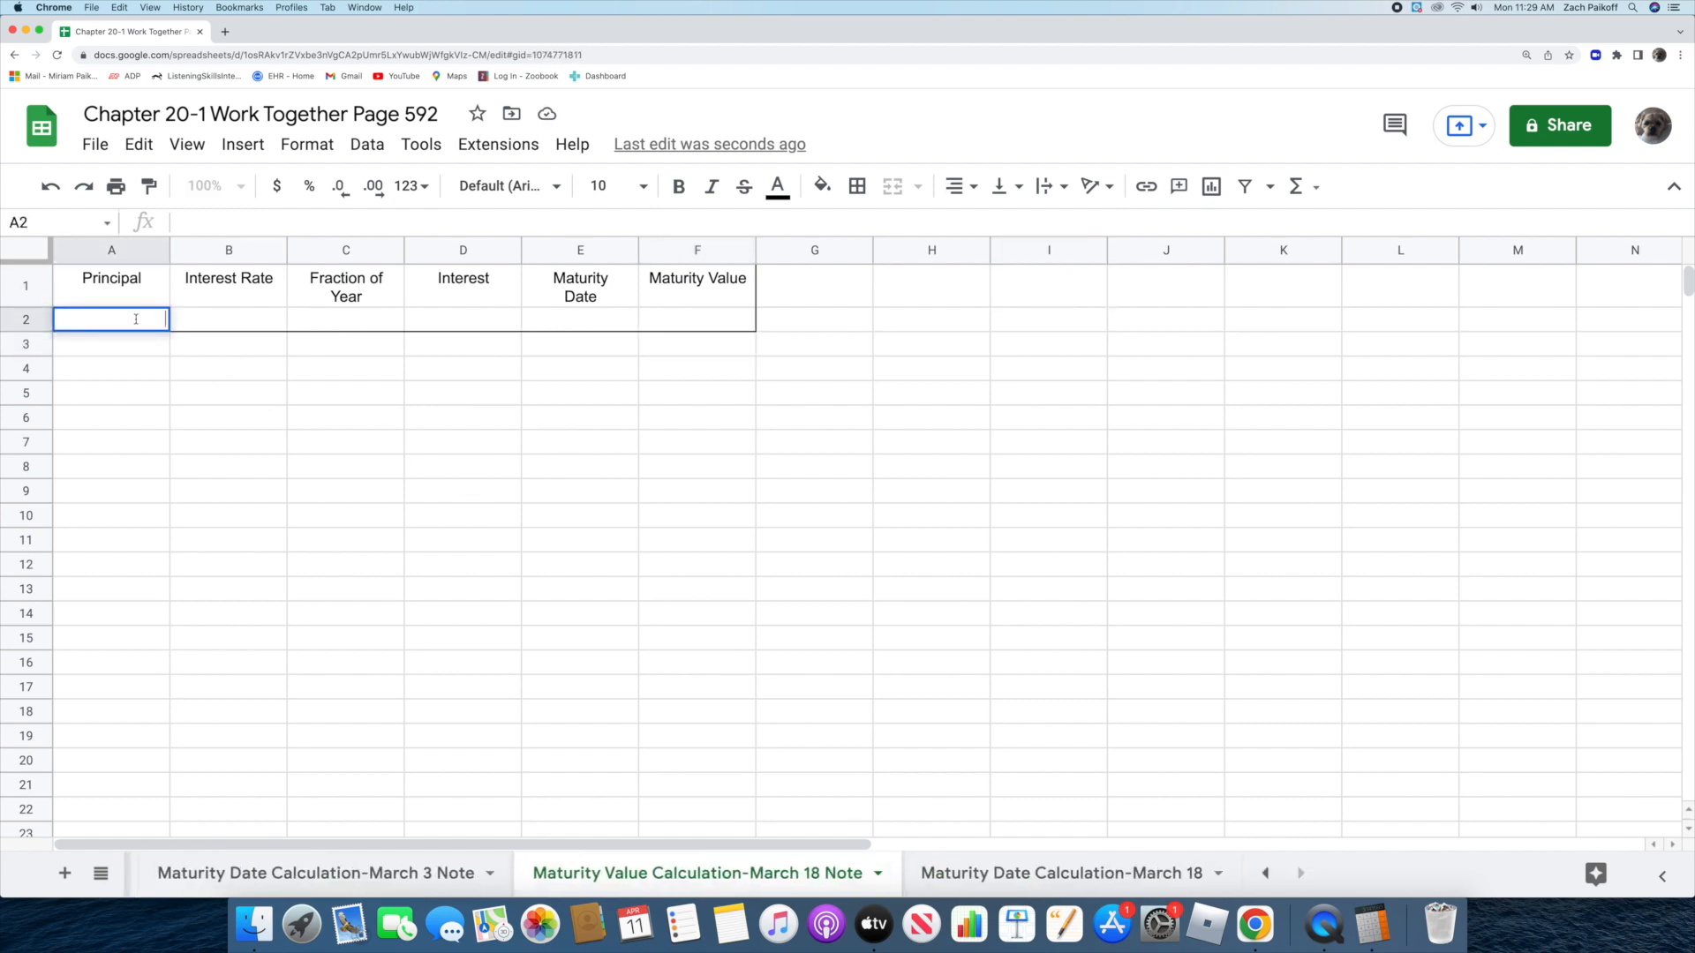
pyautogui.write('2000')
pyautogui.press('Return')
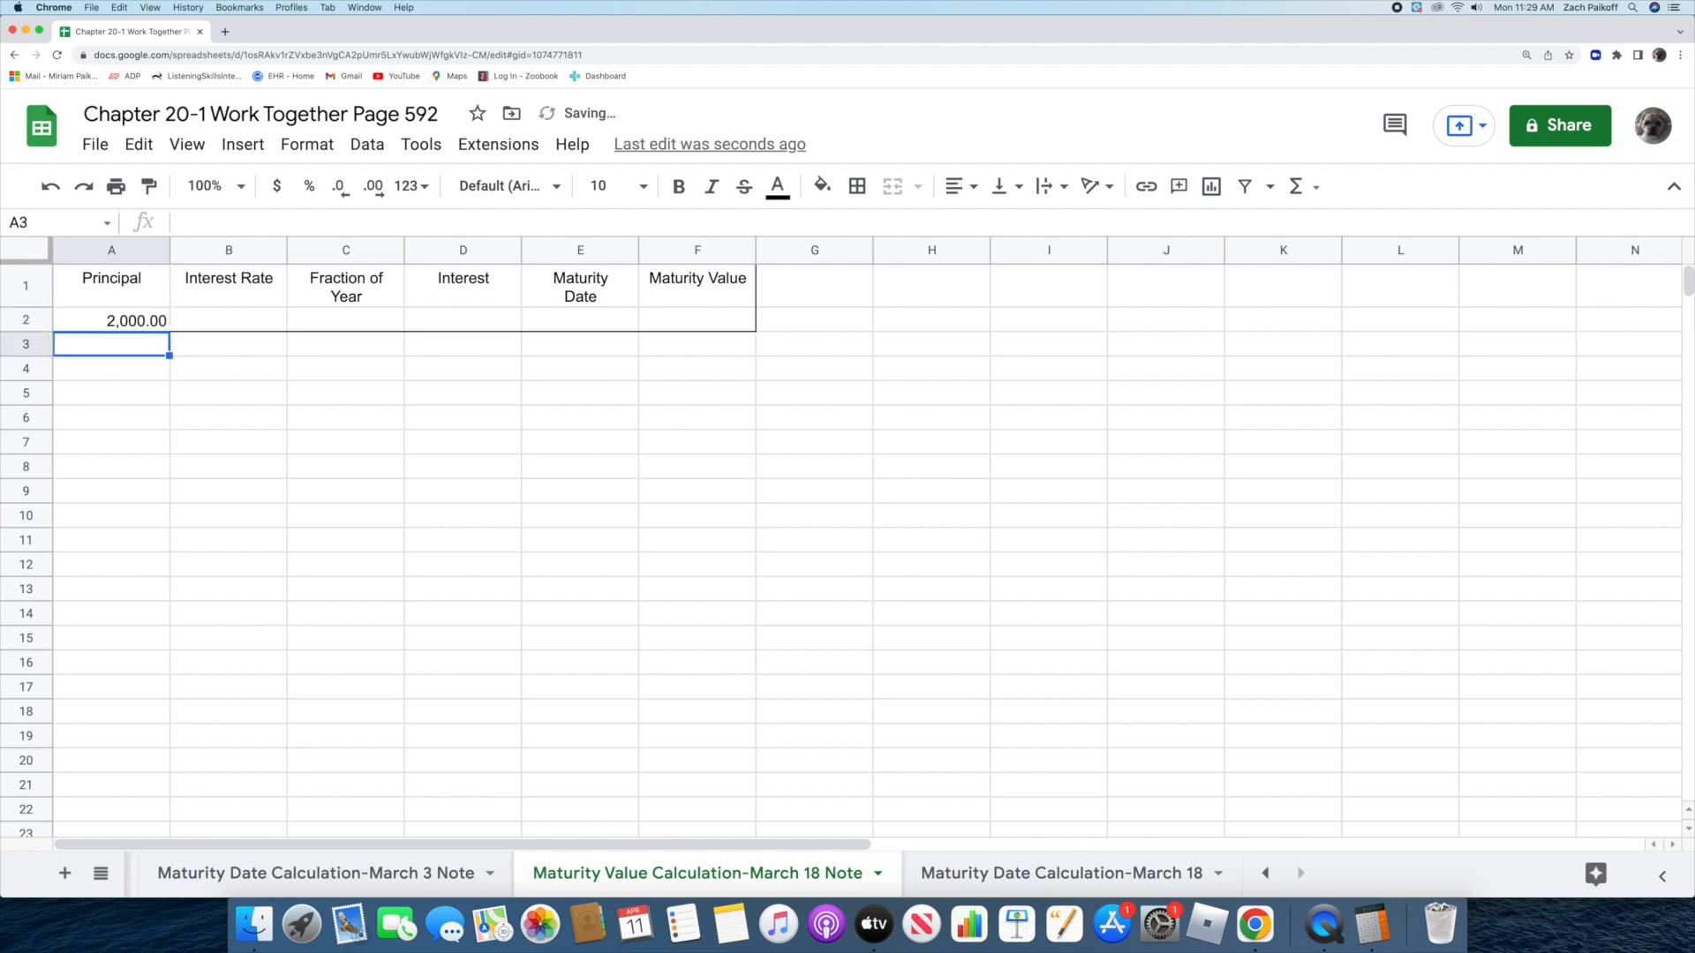
pyautogui.click(219, 318)
pyautogui.write('9')
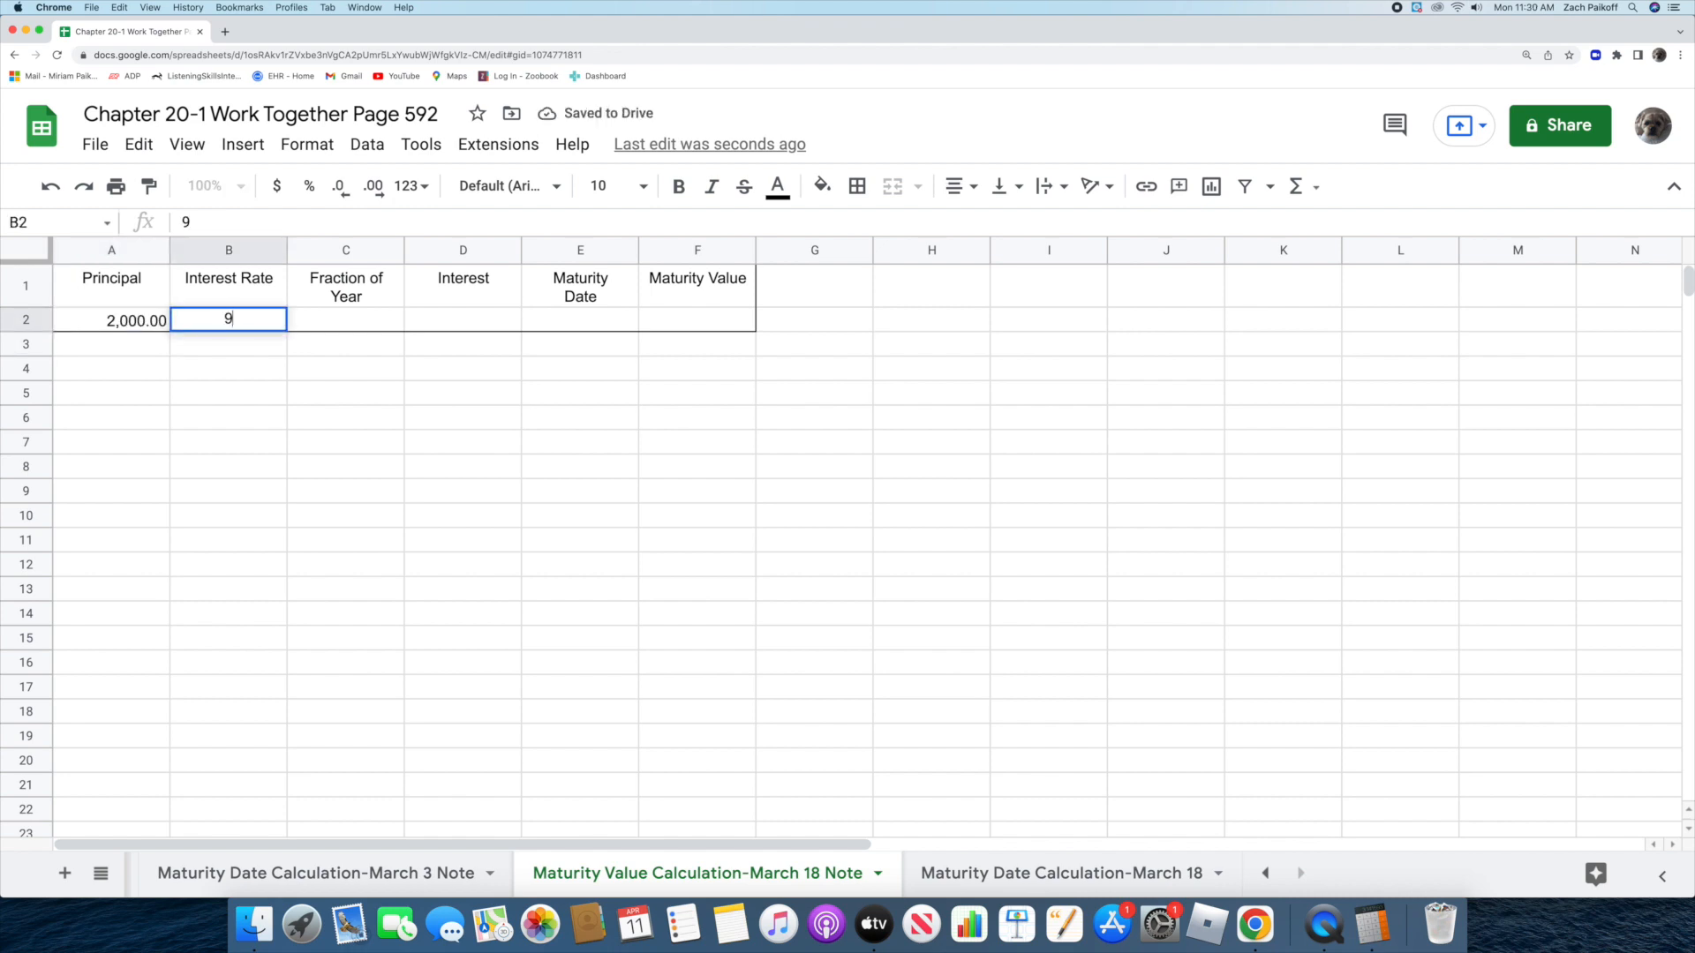
pyautogui.write('%')
pyautogui.press('Return')
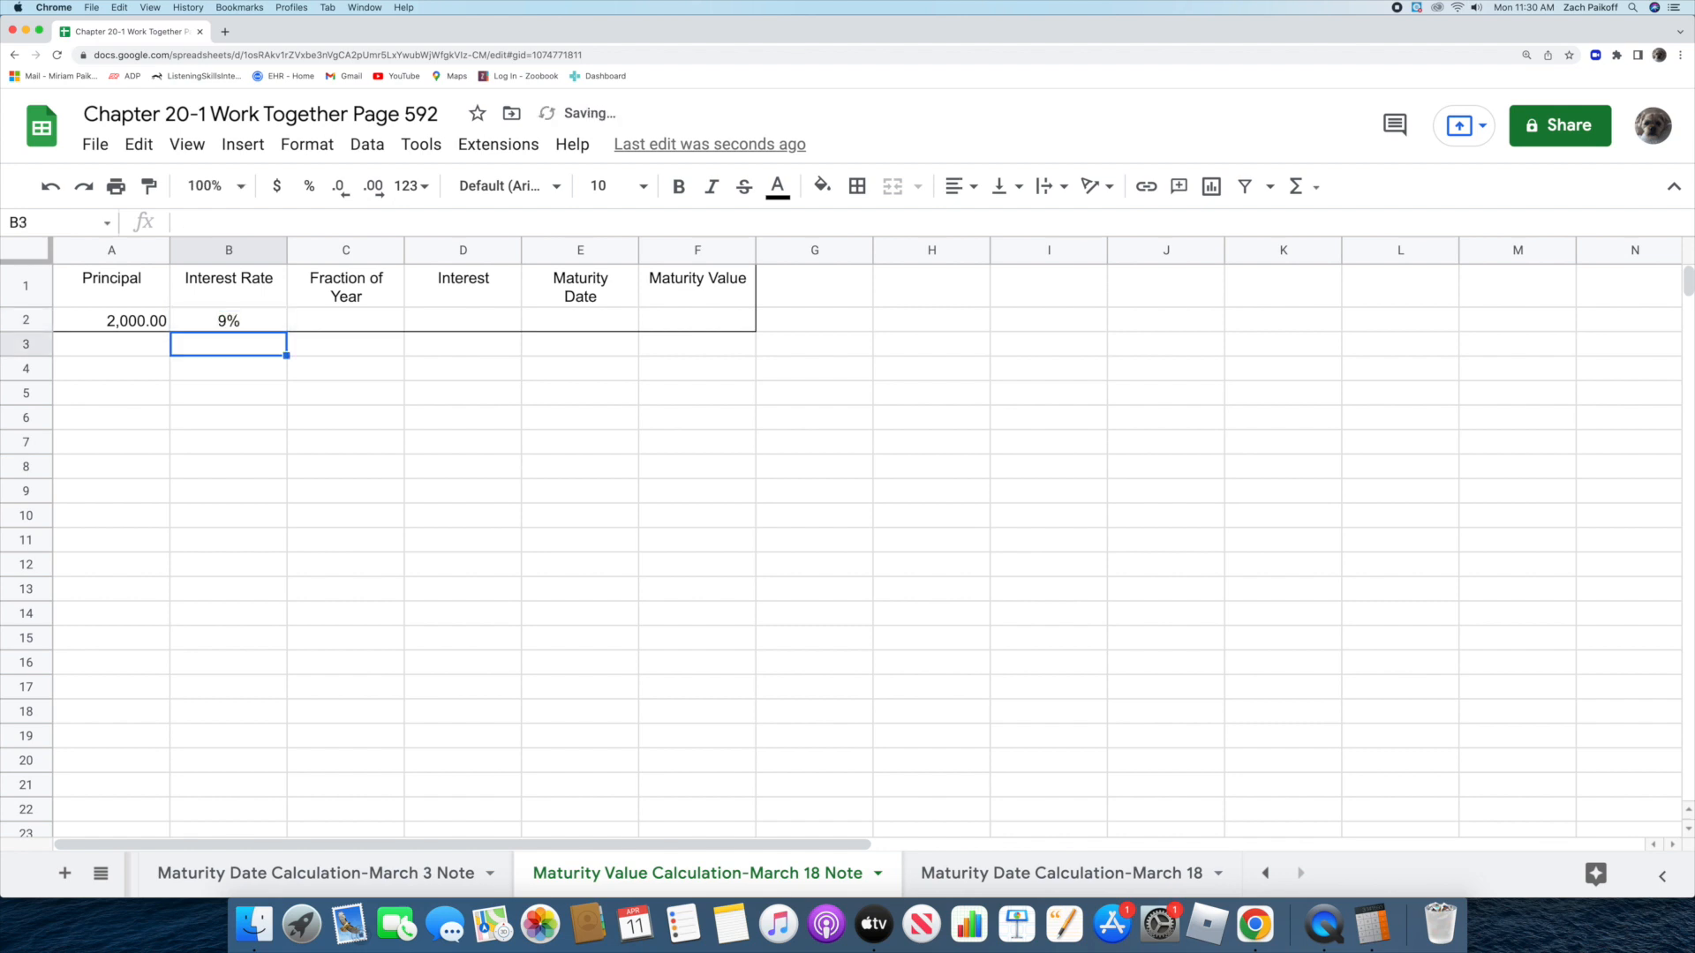
# - Enter 60/360 as the fraction of year in C2
pyautogui.doubleClick(346, 321)
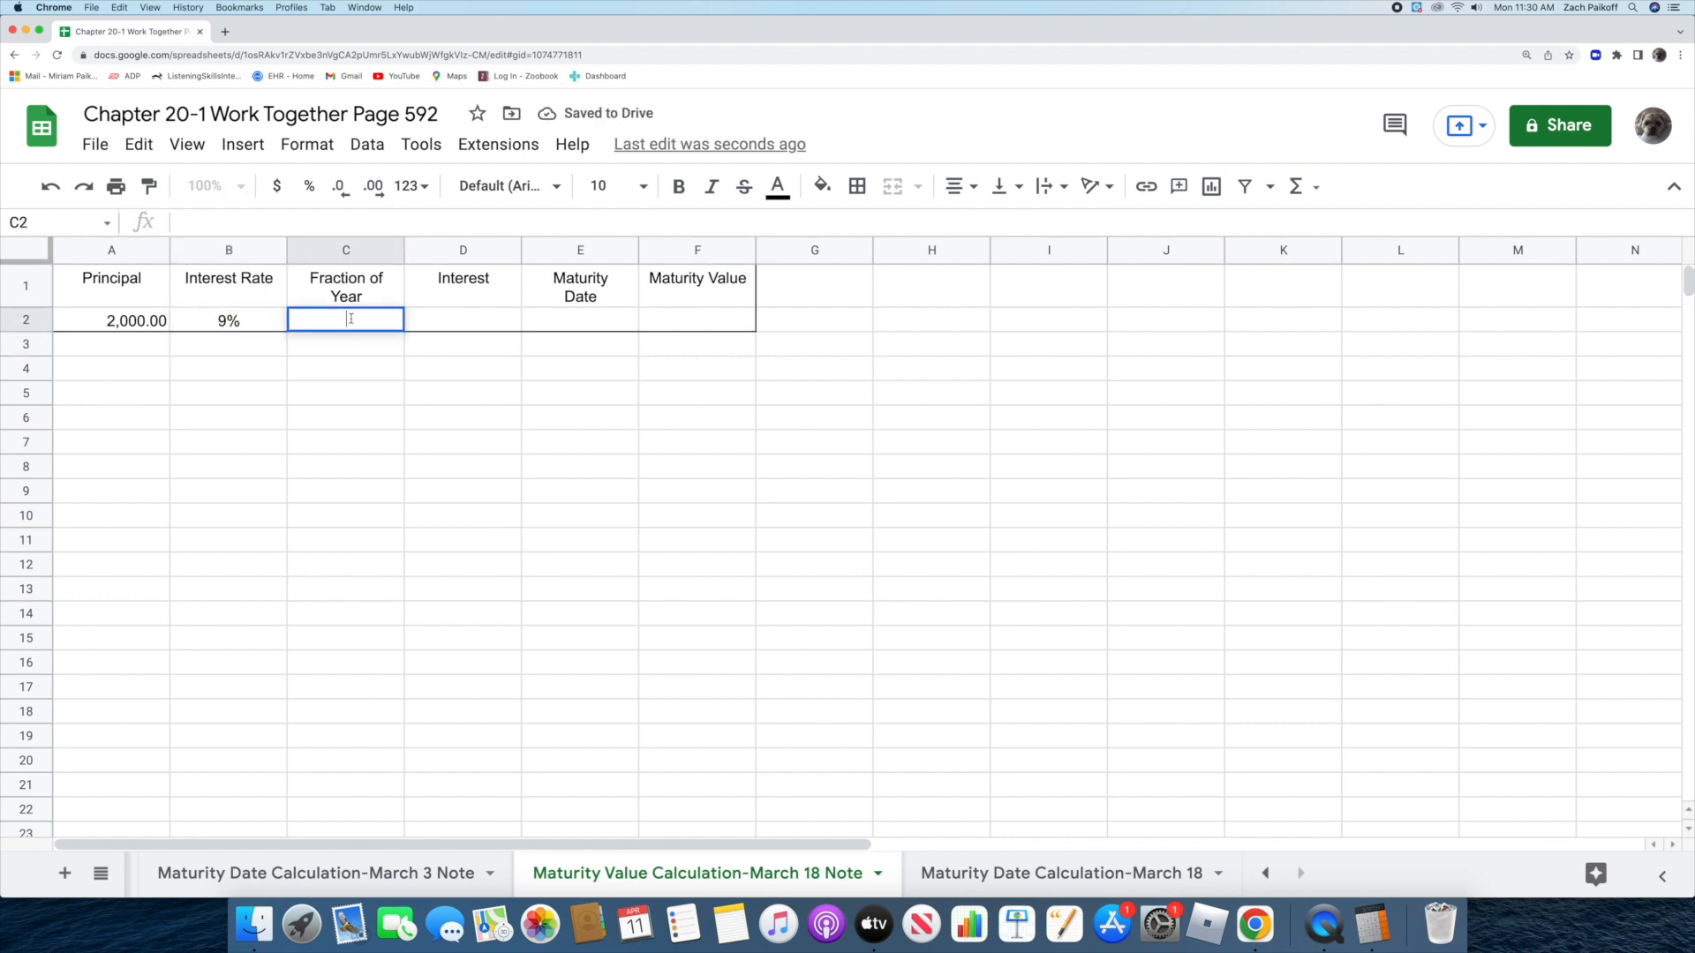
pyautogui.write('60/360')
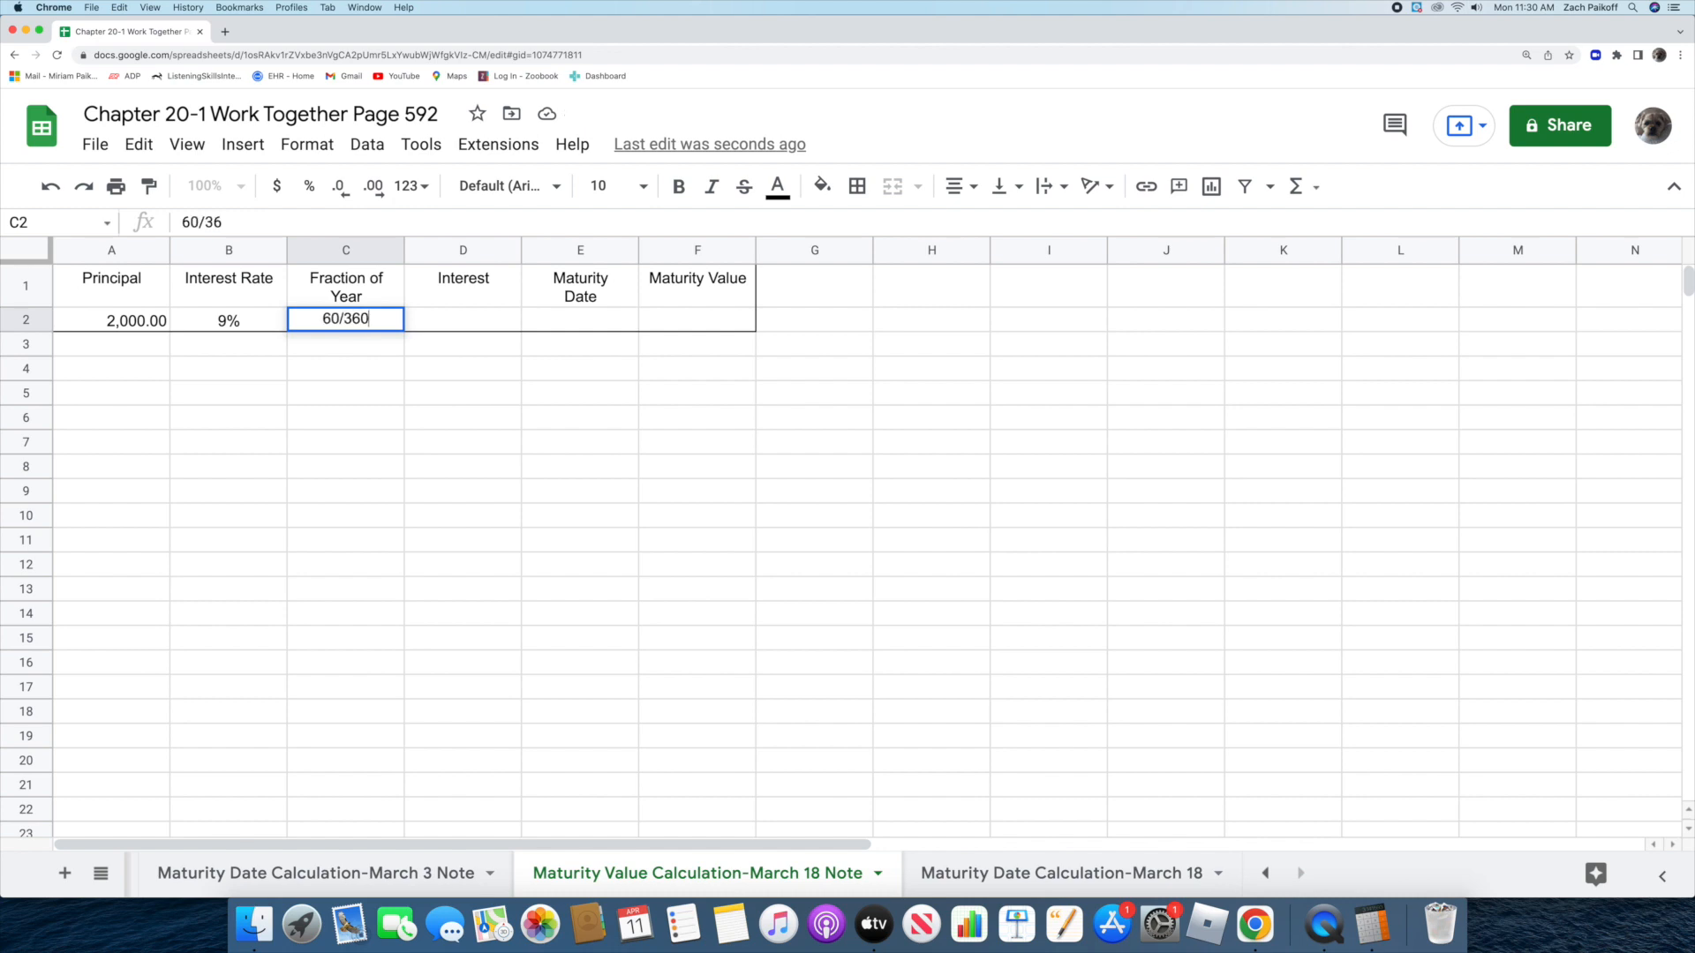
pyautogui.press('Return')
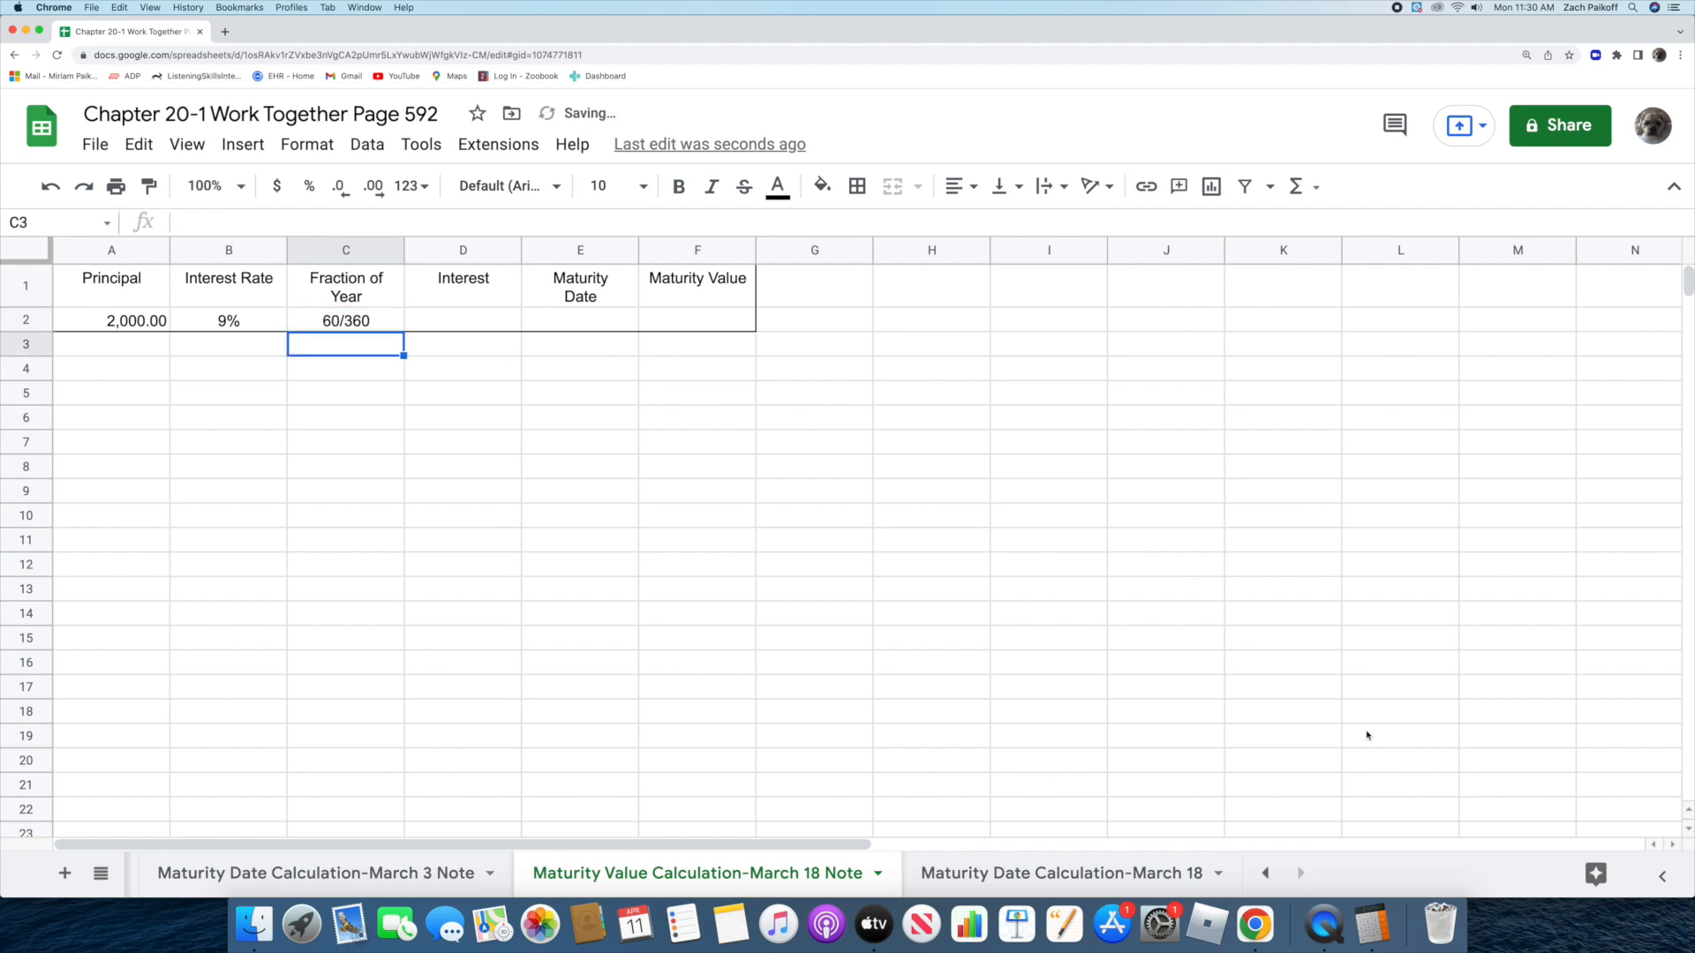
# - Switch to Calculator, clear it, compute the March 18 note's interest as 2000 × .09 × 60 ÷ 360 and close it
pyautogui.click(1371, 923)
pyautogui.click(1247, 427)
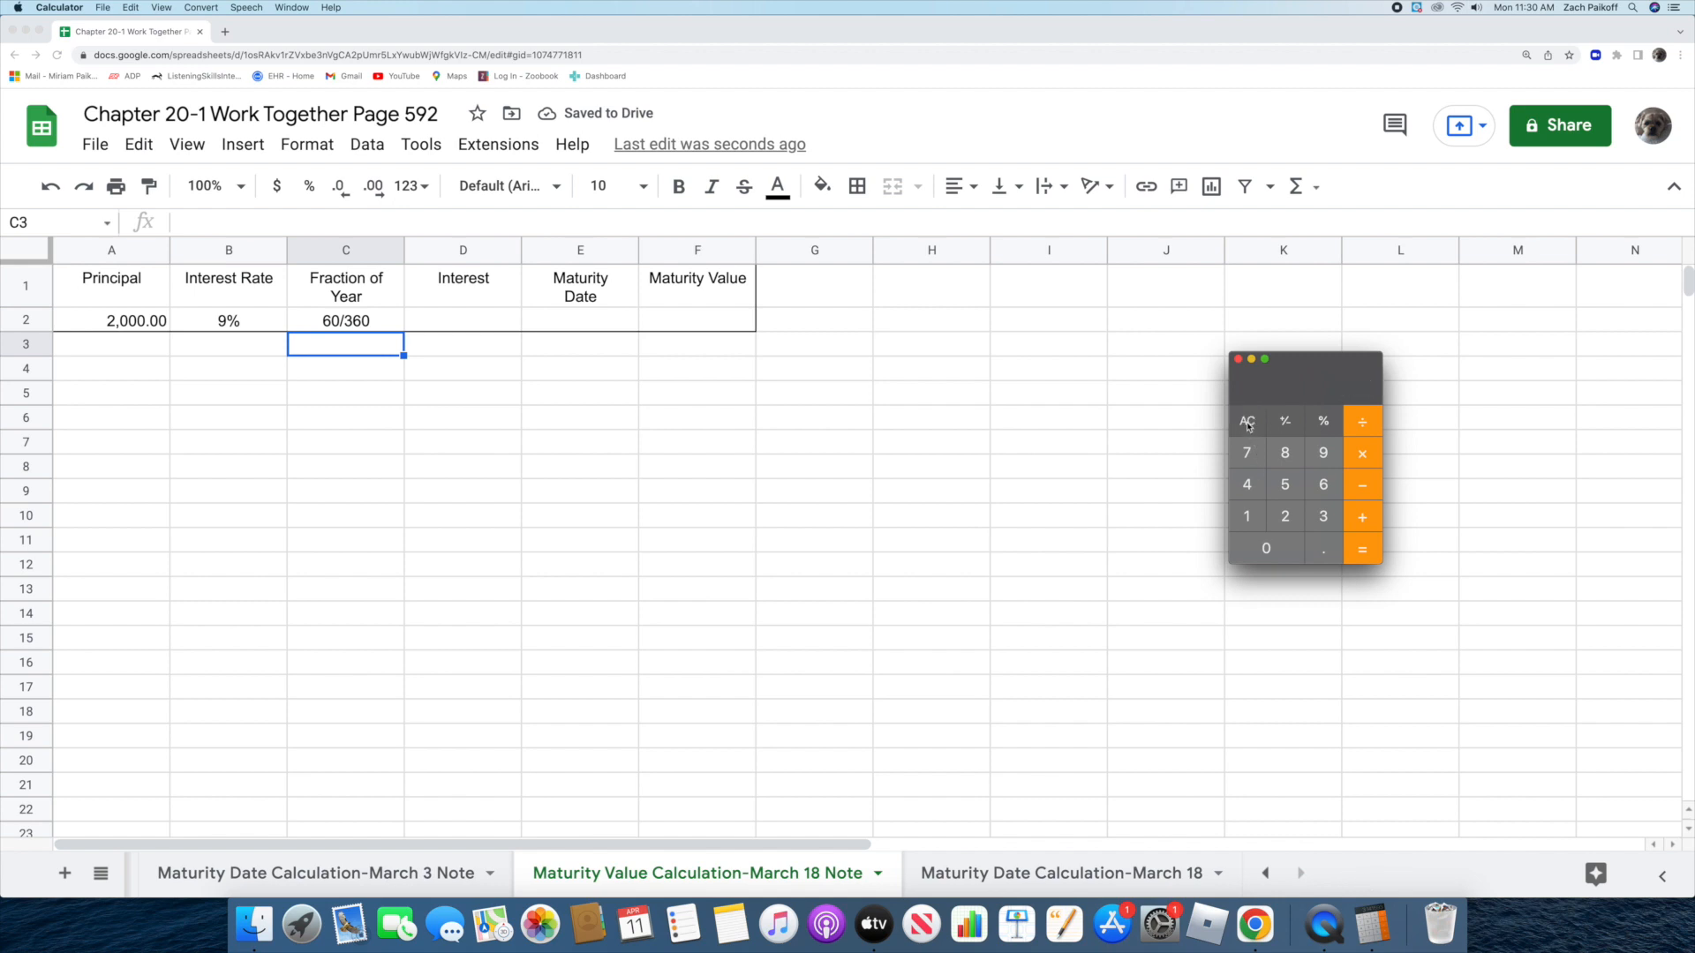
pyautogui.write('2000*.0')
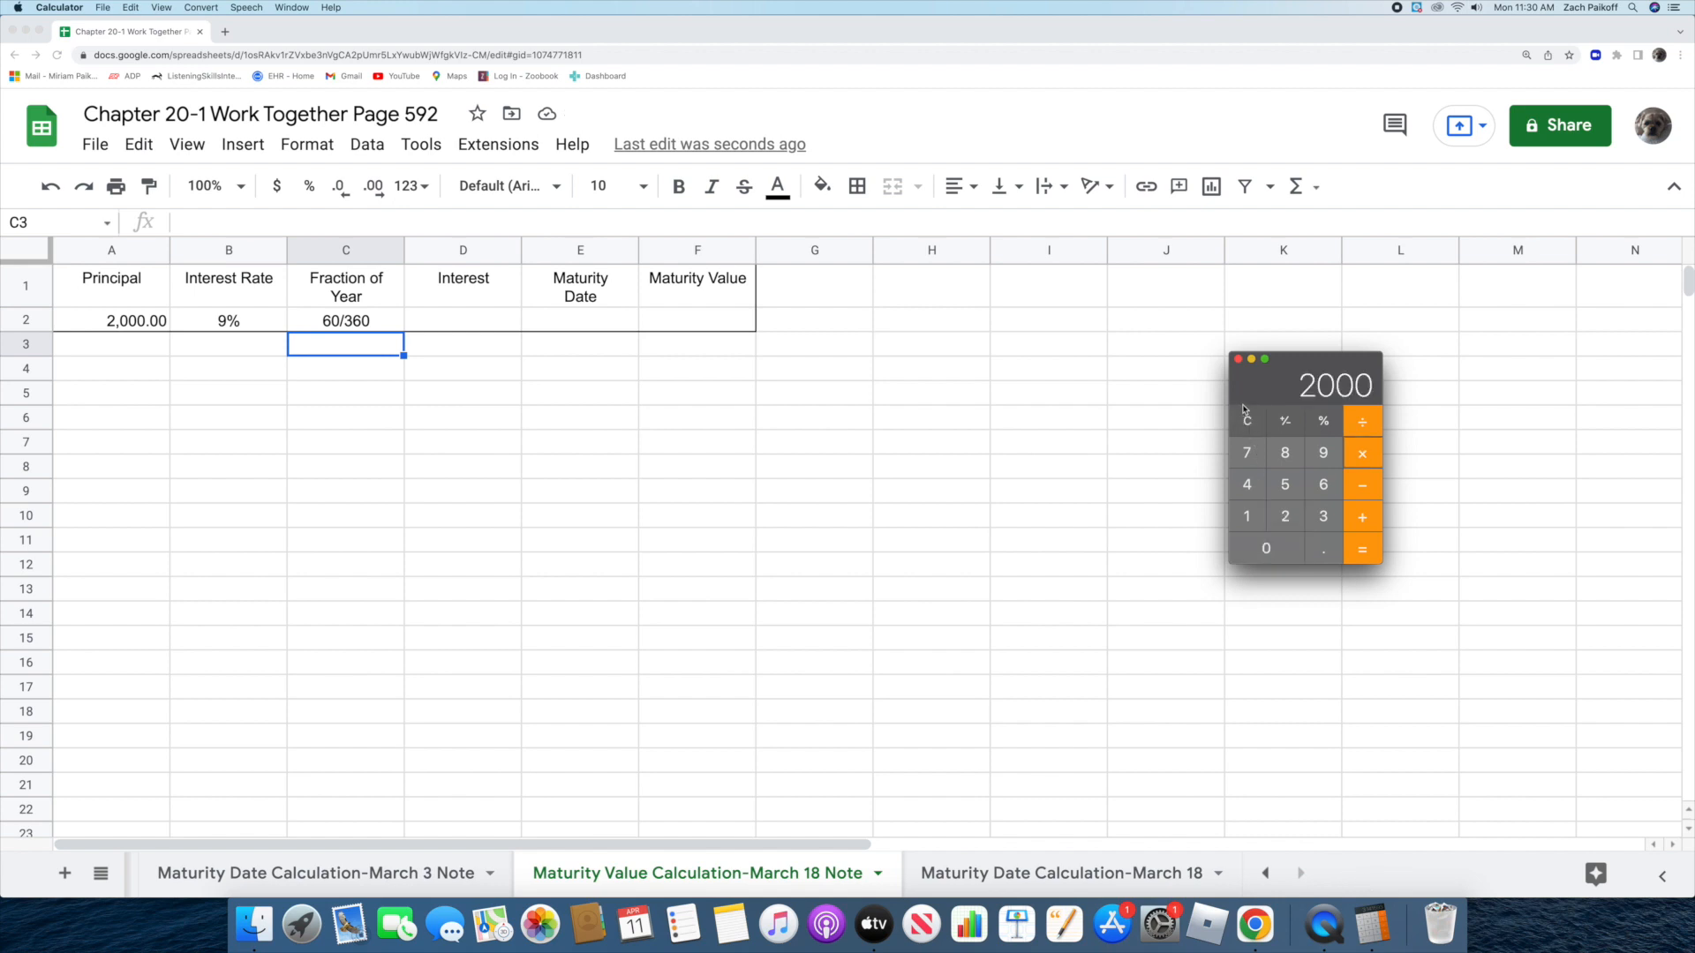
pyautogui.write('9')
pyautogui.press('Return')
pyautogui.write('*')
pyautogui.write('60')
pyautogui.press('Return')
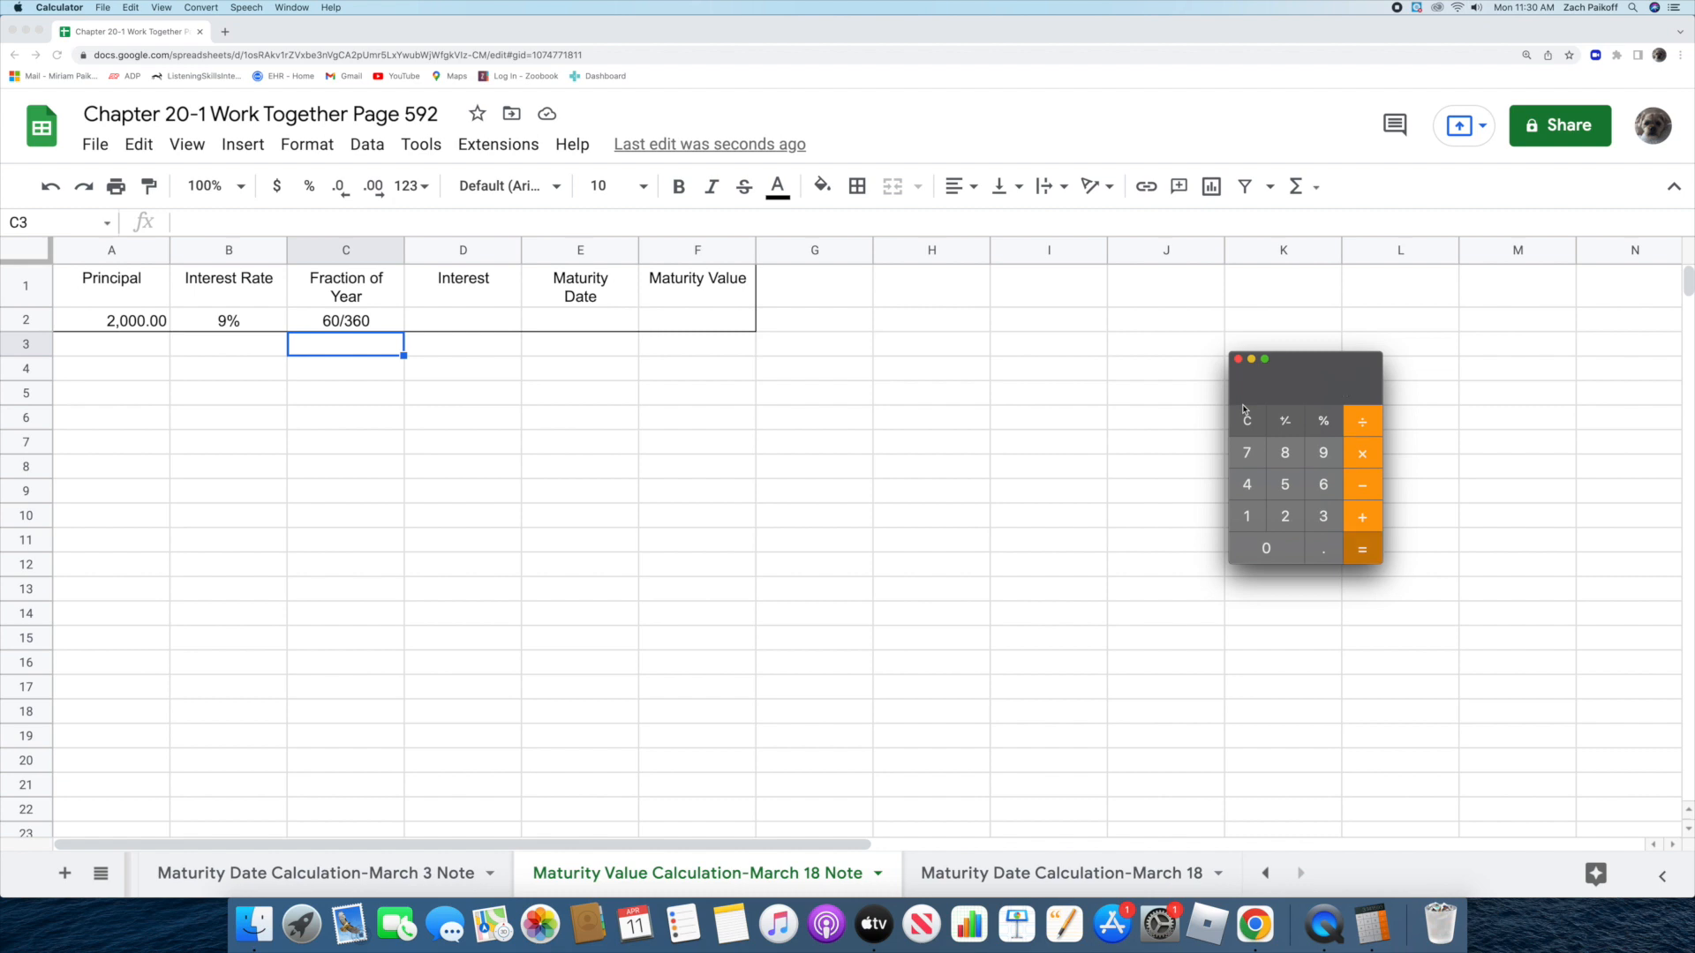
pyautogui.write('/')
pyautogui.write('360')
pyautogui.press('Return')
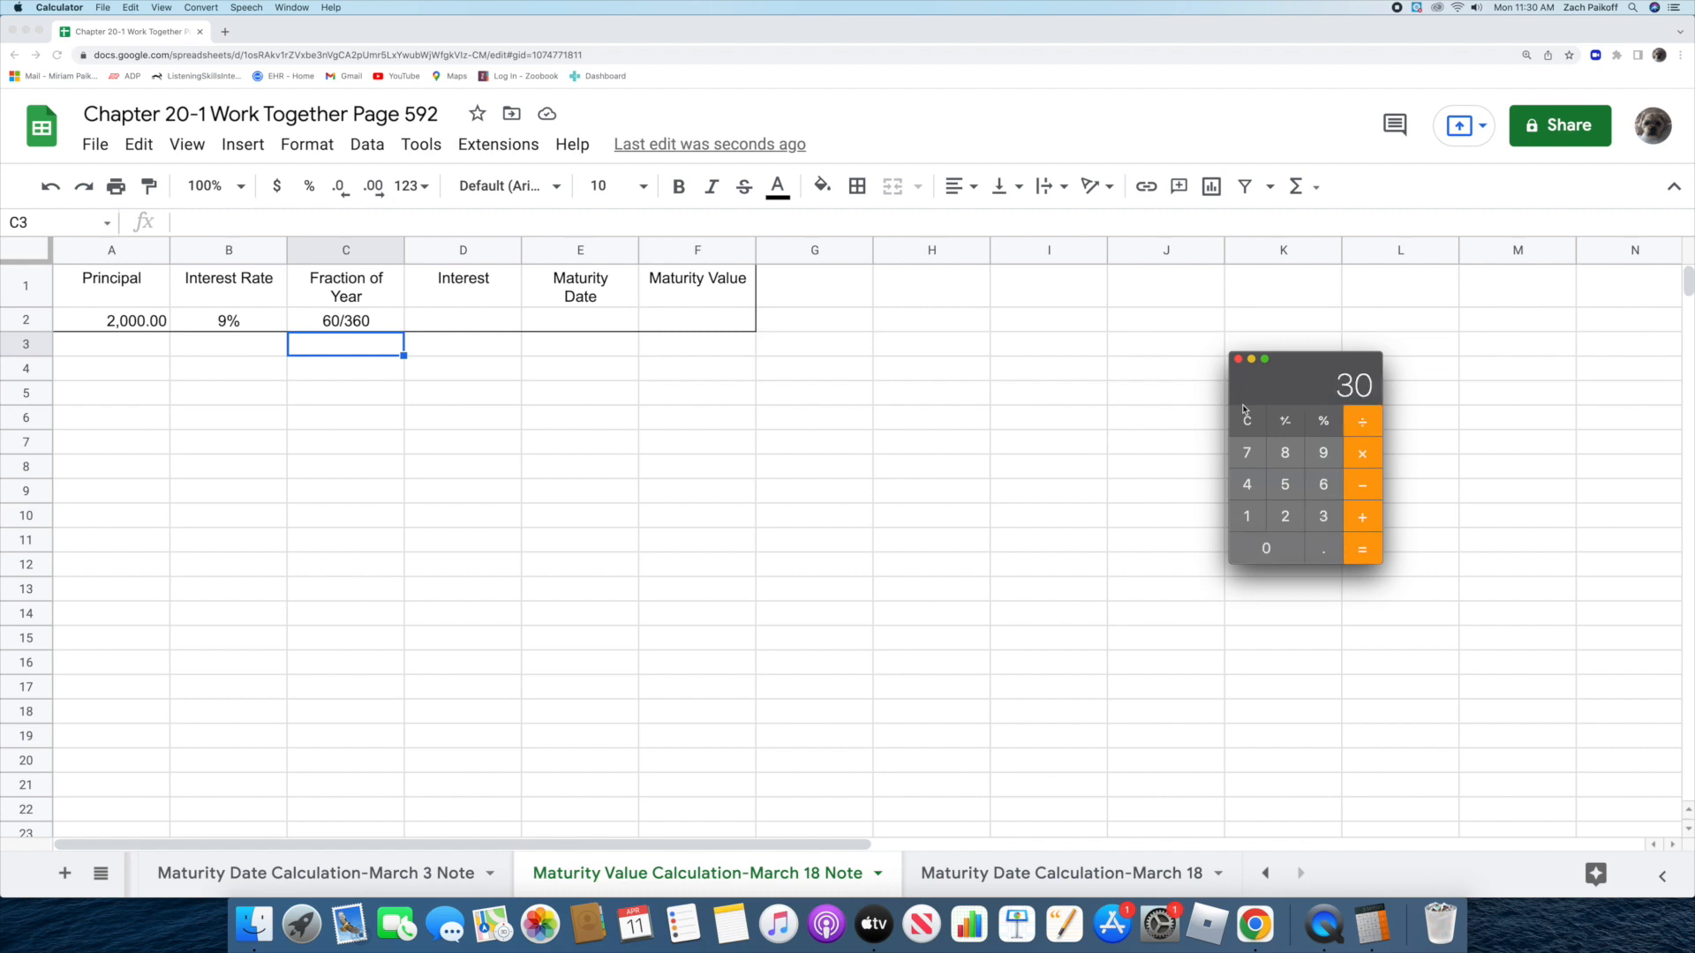
pyautogui.press('super+q')
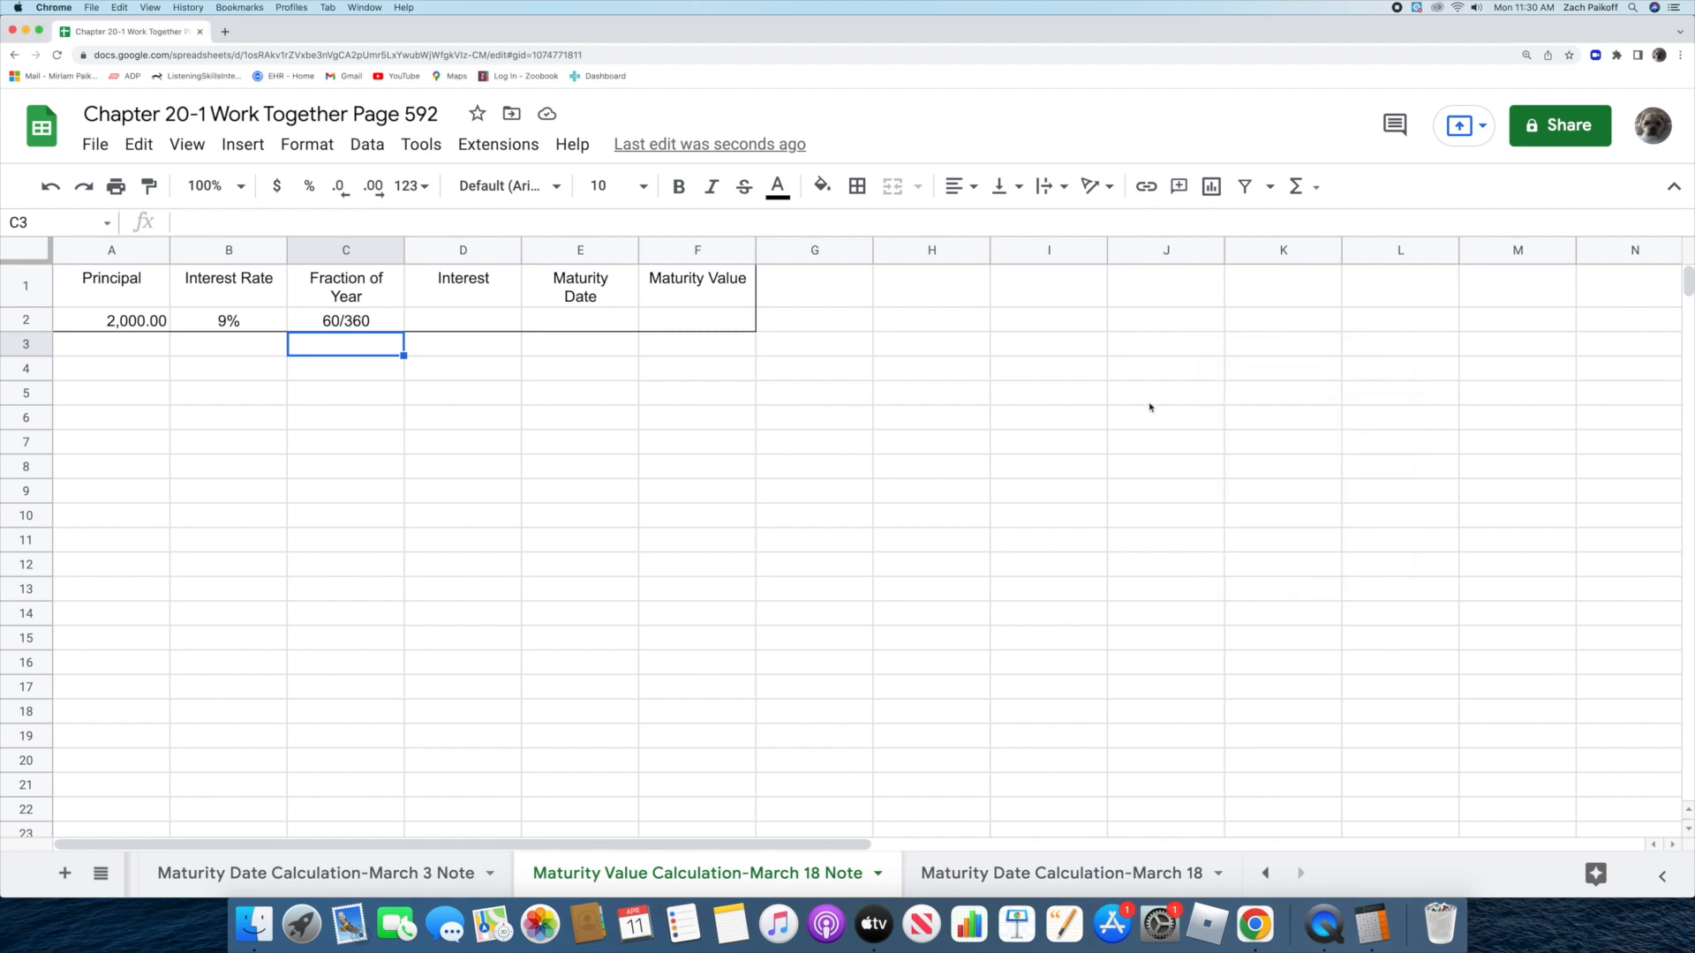
# - In the Google Sheets spreadsheet, enter 30 as the interest in D2
pyautogui.doubleClick(427, 318)
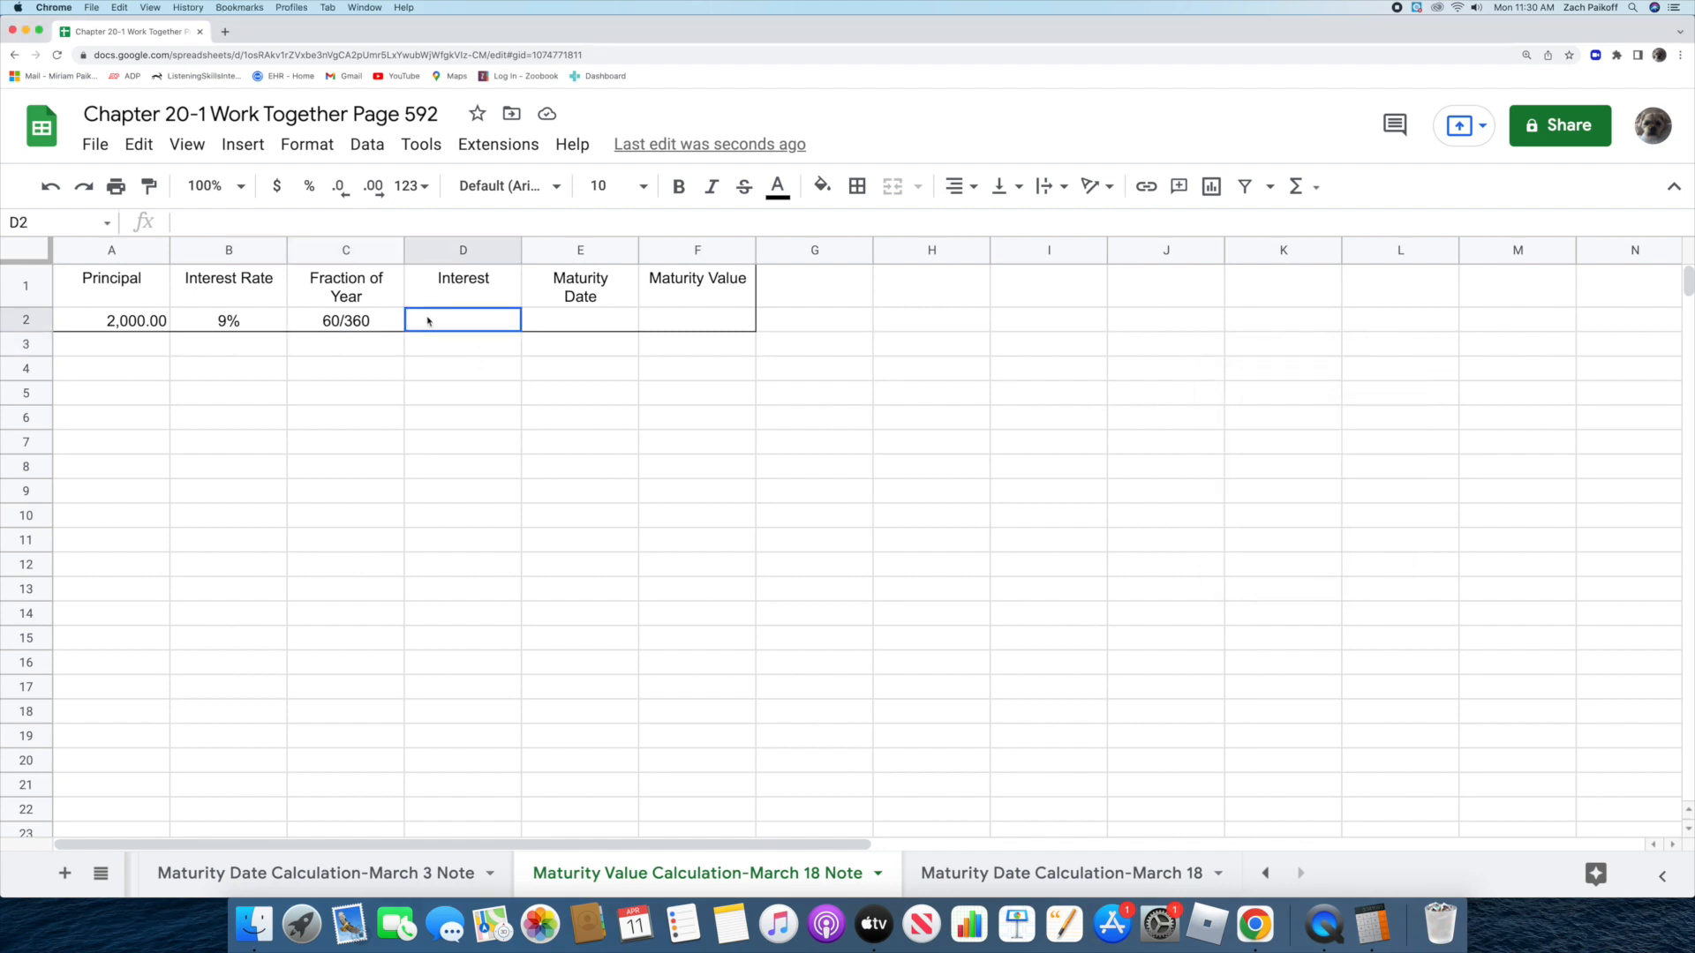
pyautogui.write('30')
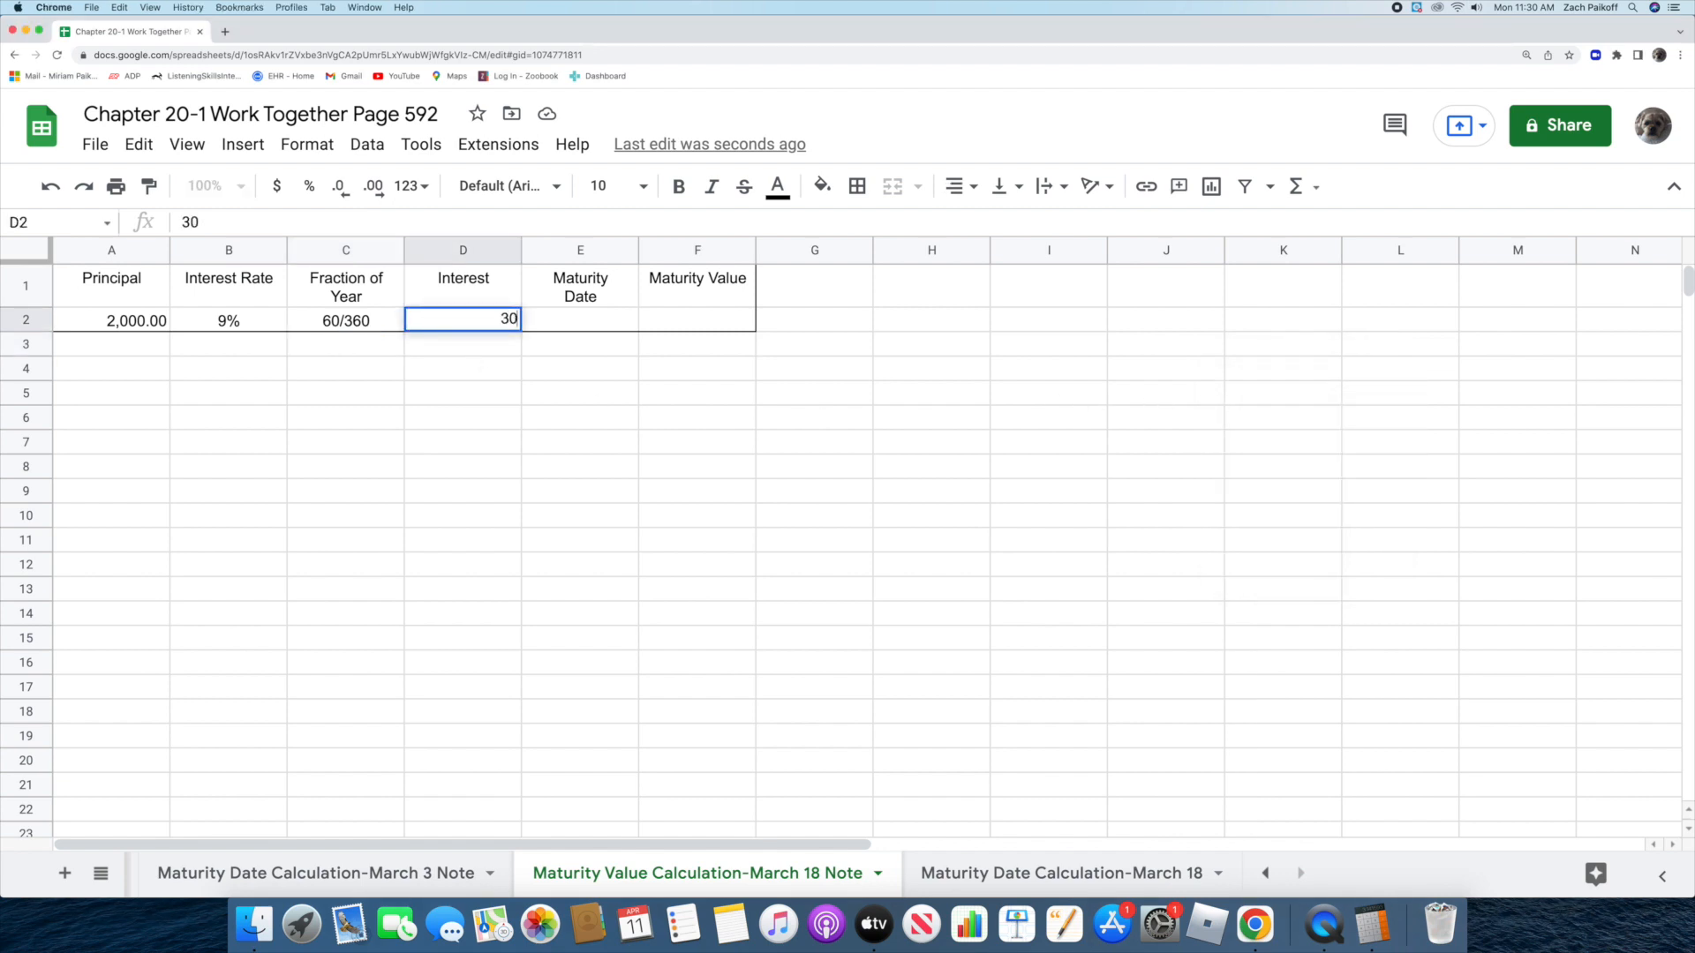
pyautogui.press('Return')
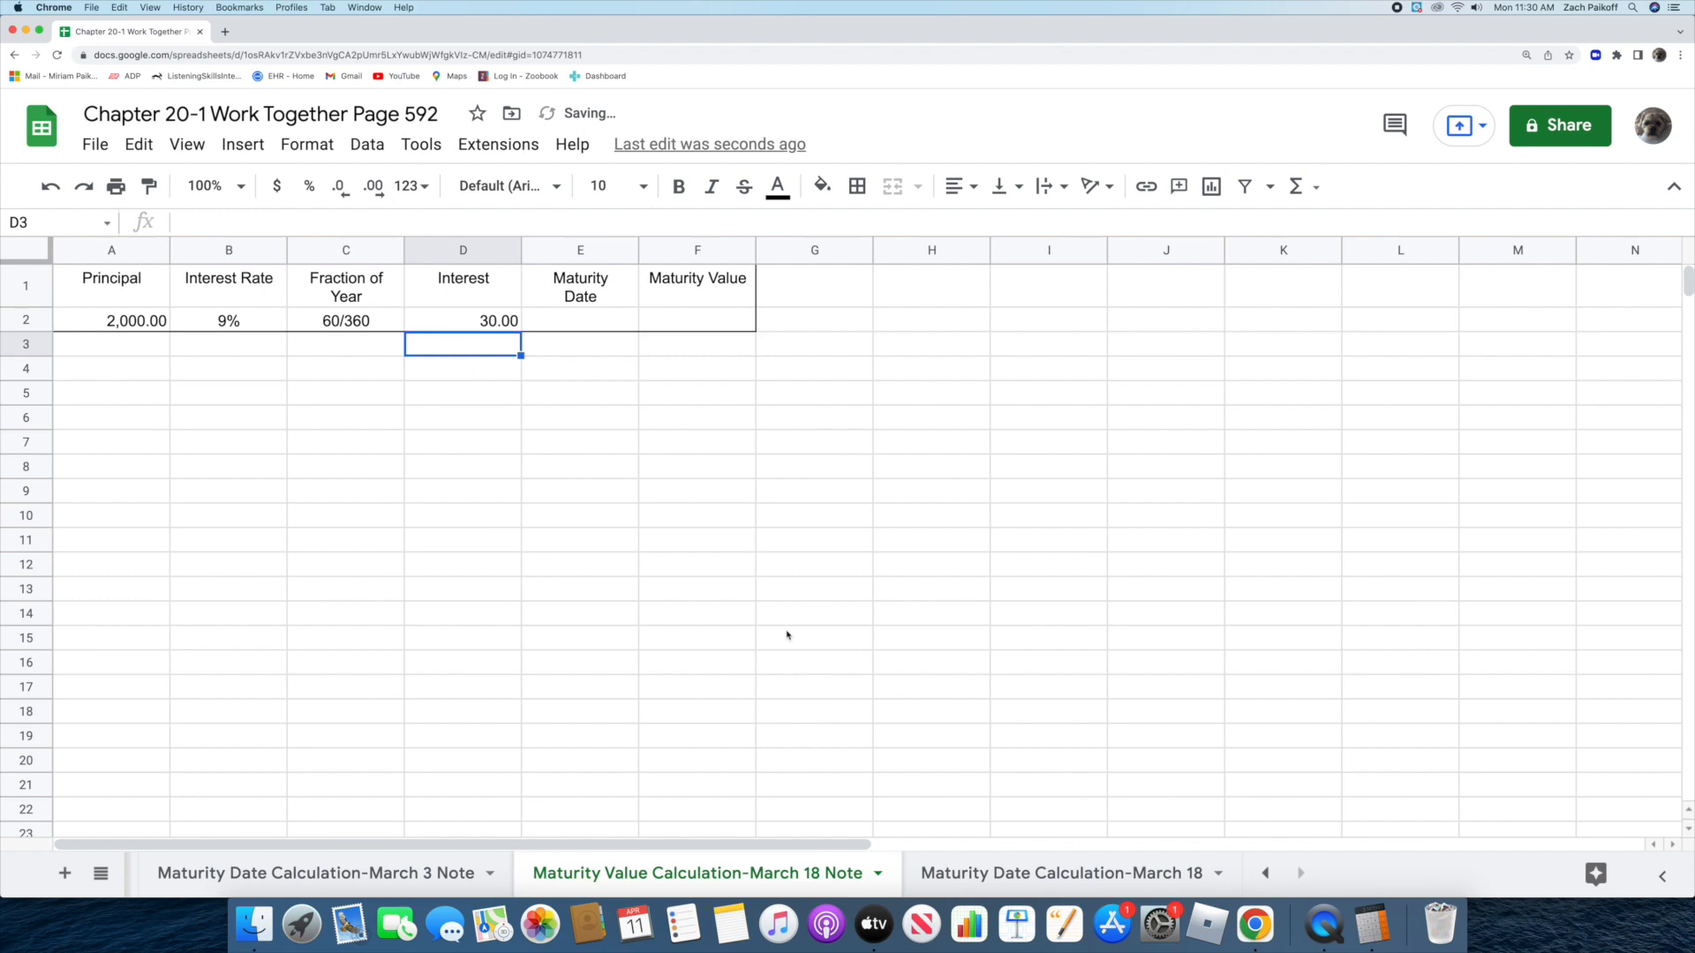
# - On the Maturity Date Calculation-March 18 sheet, enter March as the first month in A2
pyautogui.click(934, 878)
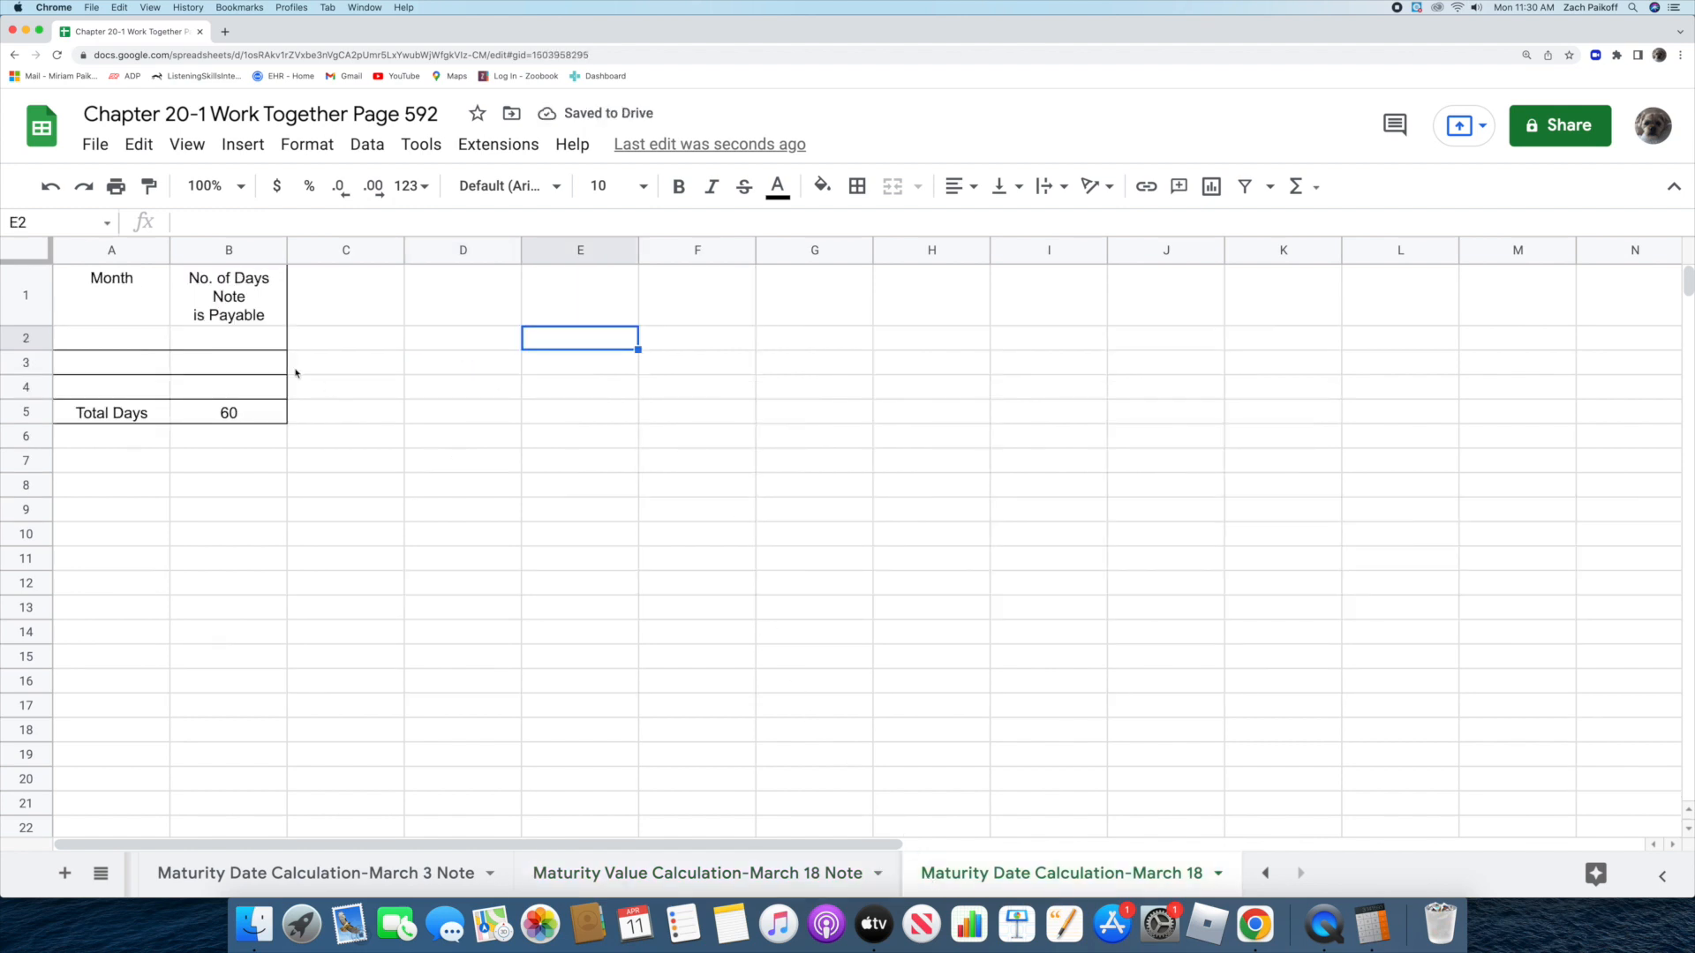
pyautogui.doubleClick(140, 339)
pyautogui.write('March')
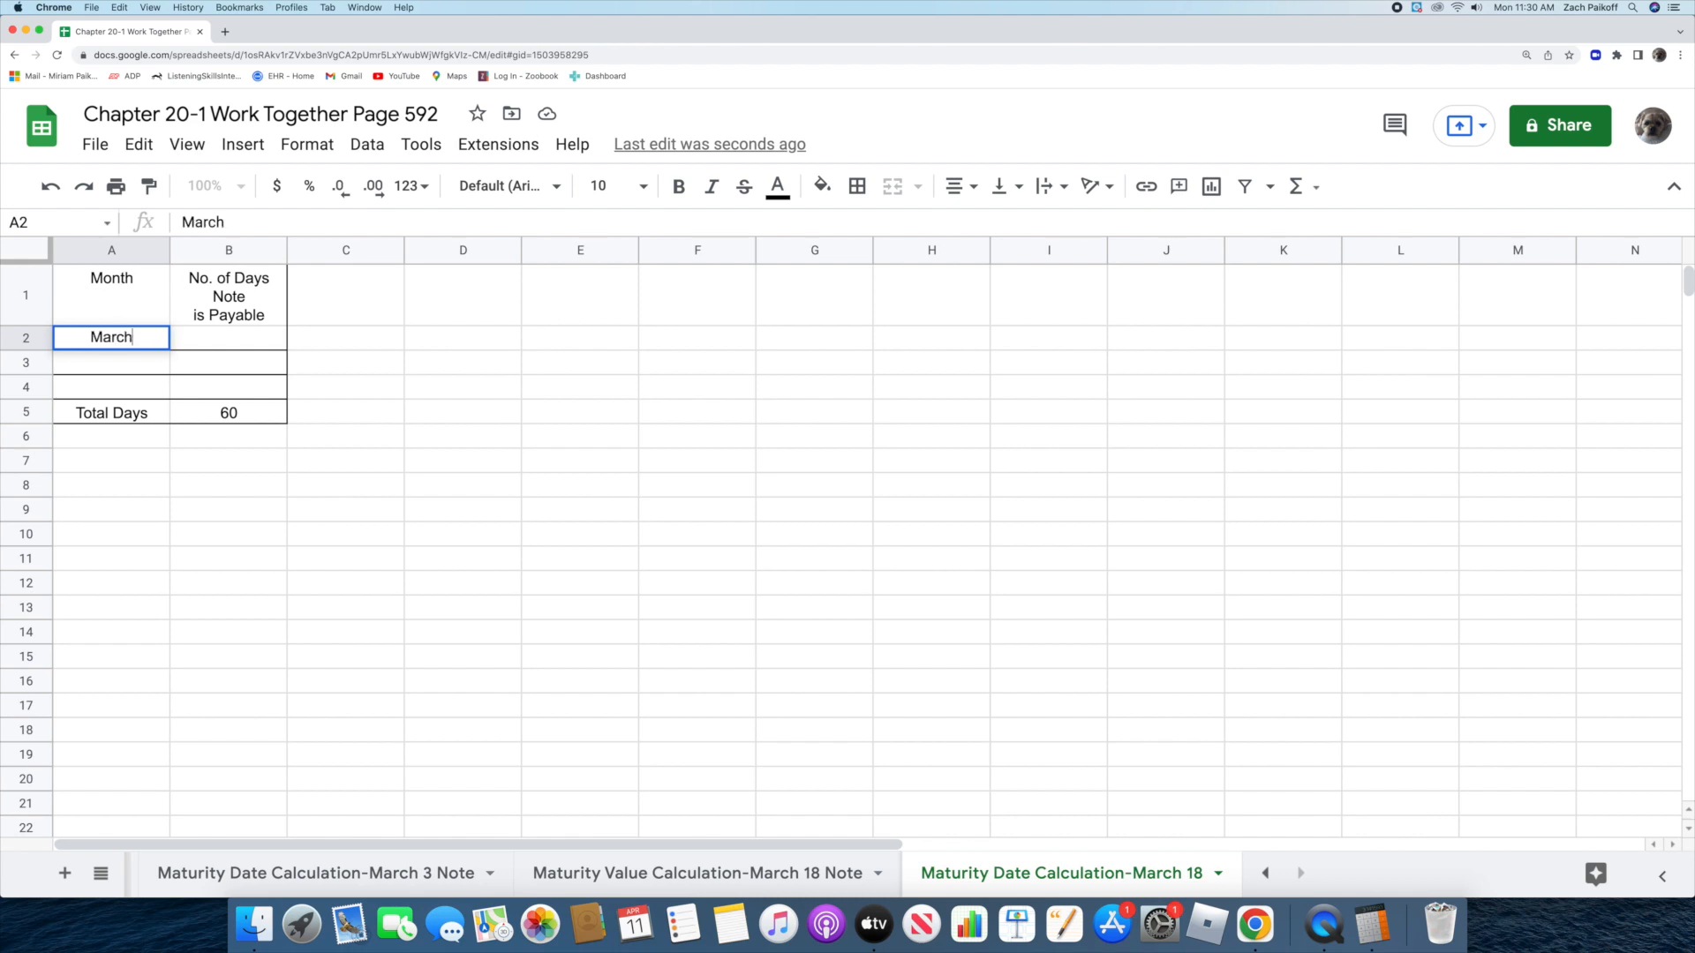
pyautogui.press('Return')
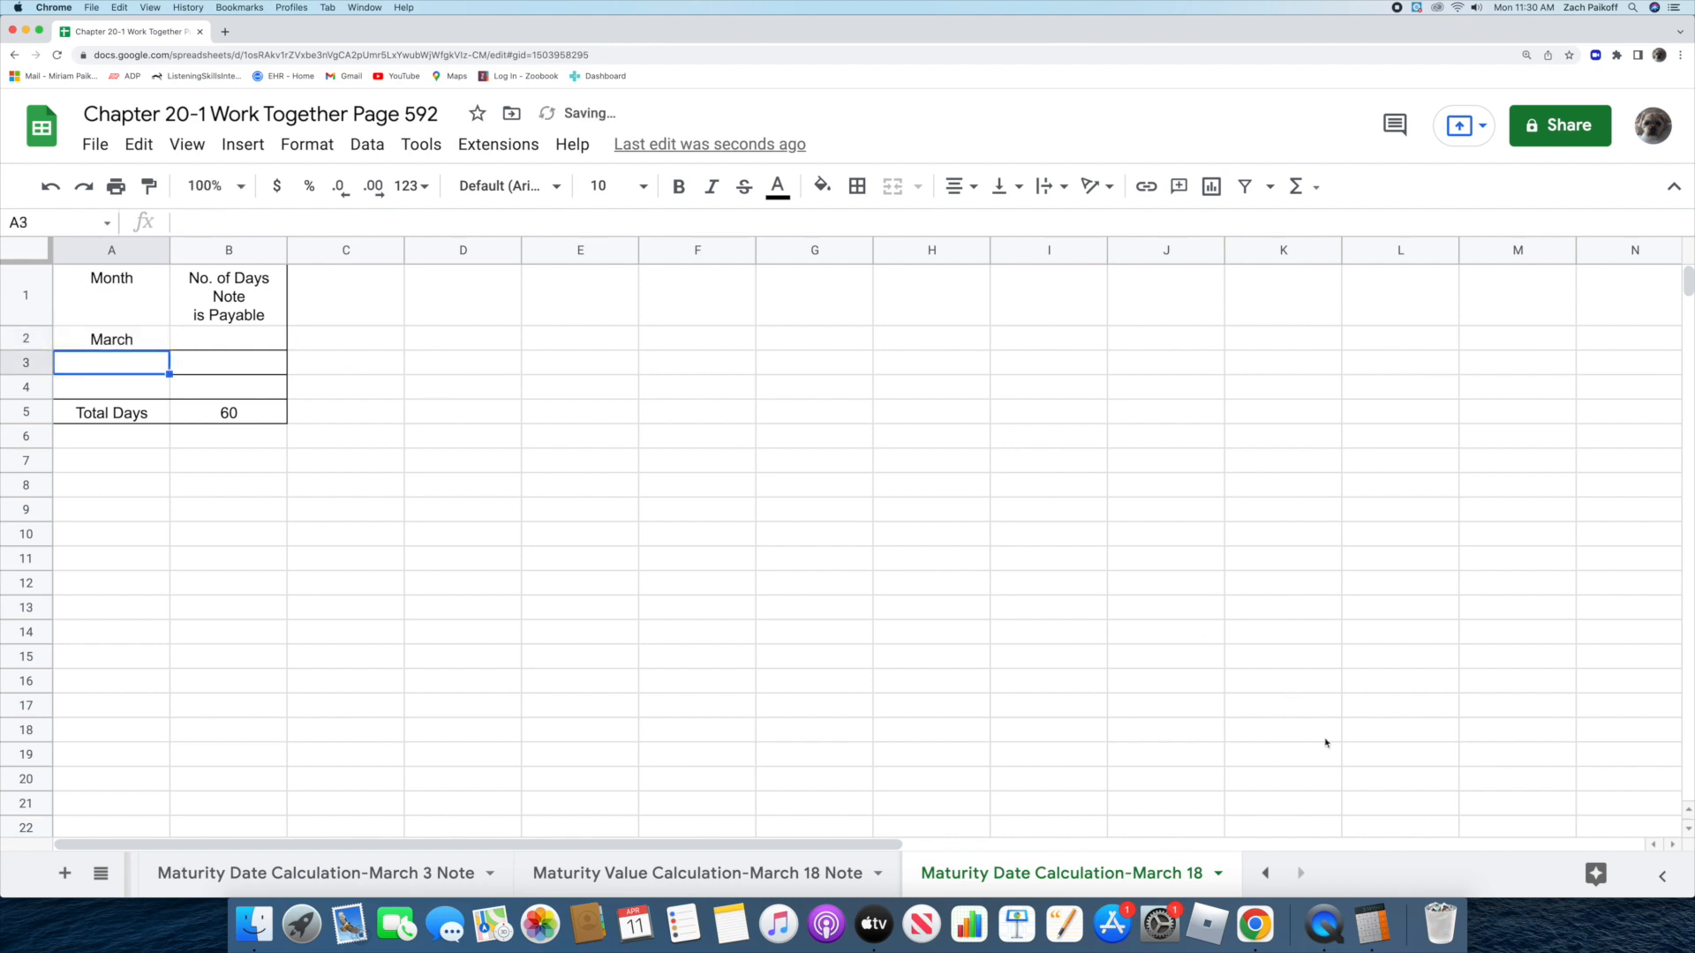
# - Switch to Calculator, clear it and compute the days payable in March as 31 − 18
pyautogui.click(1371, 924)
pyautogui.click(1247, 422)
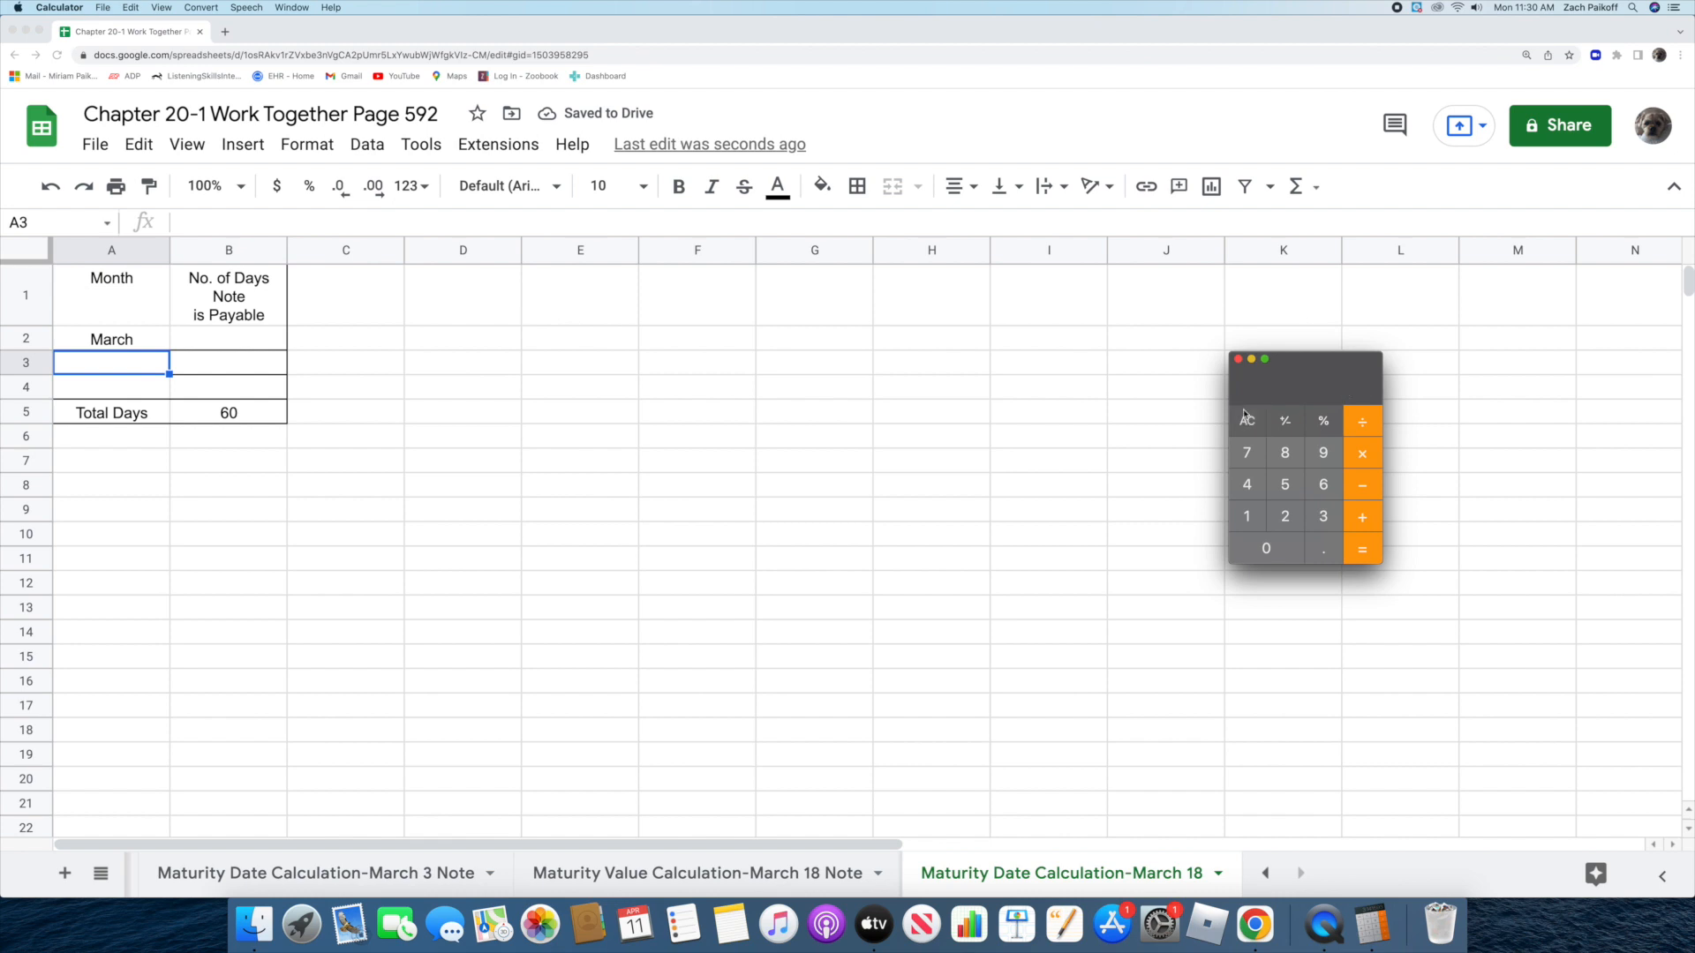
pyautogui.write('3118')
pyautogui.press('Return')
pyautogui.click(658, 344)
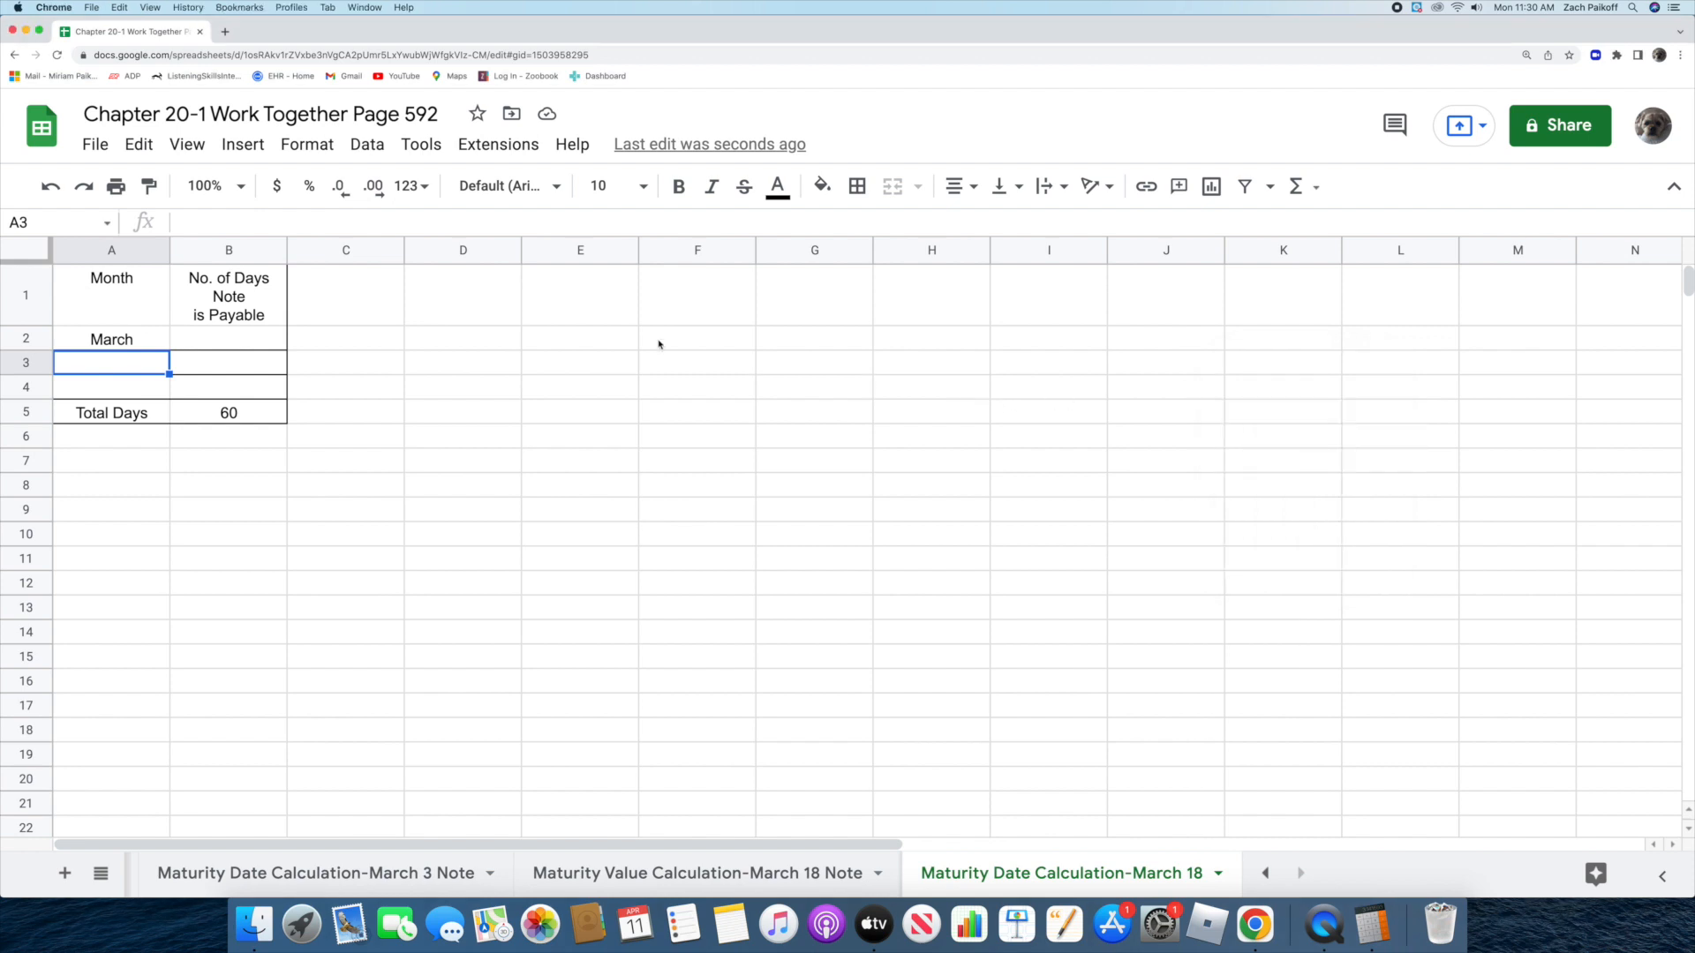
# - In the Google Sheets spreadsheet, enter 13 as March's days in B2 and April as the second month in A3
pyautogui.doubleClick(238, 337)
pyautogui.write('13')
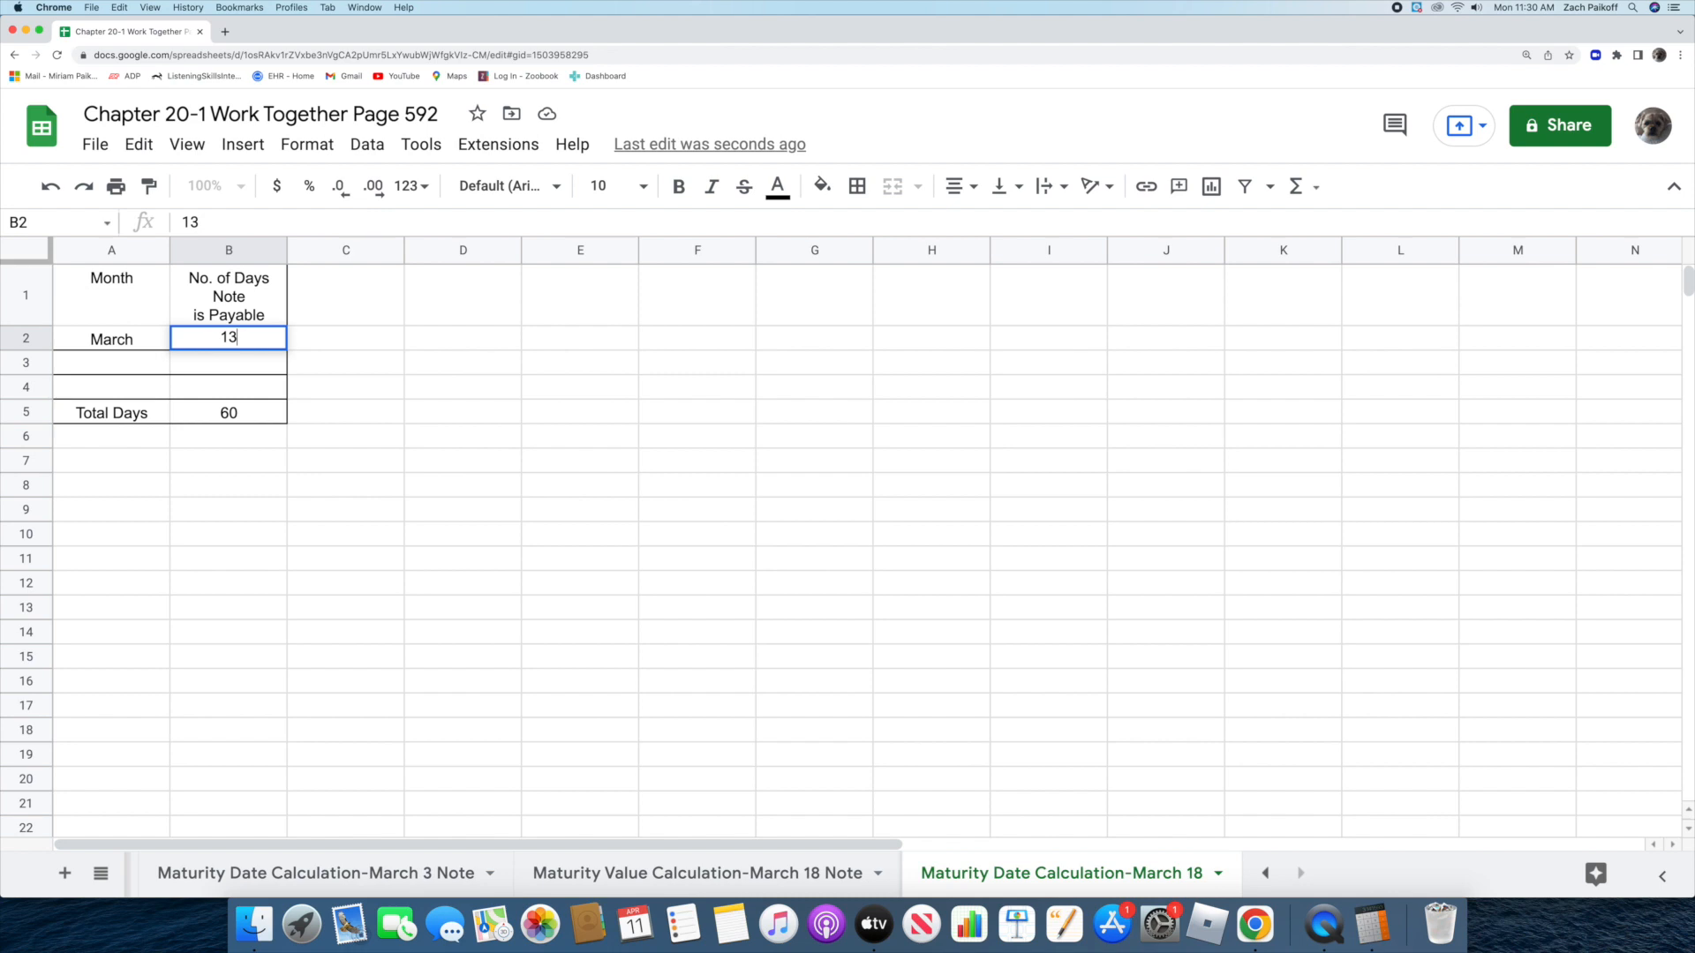
pyautogui.press('Return')
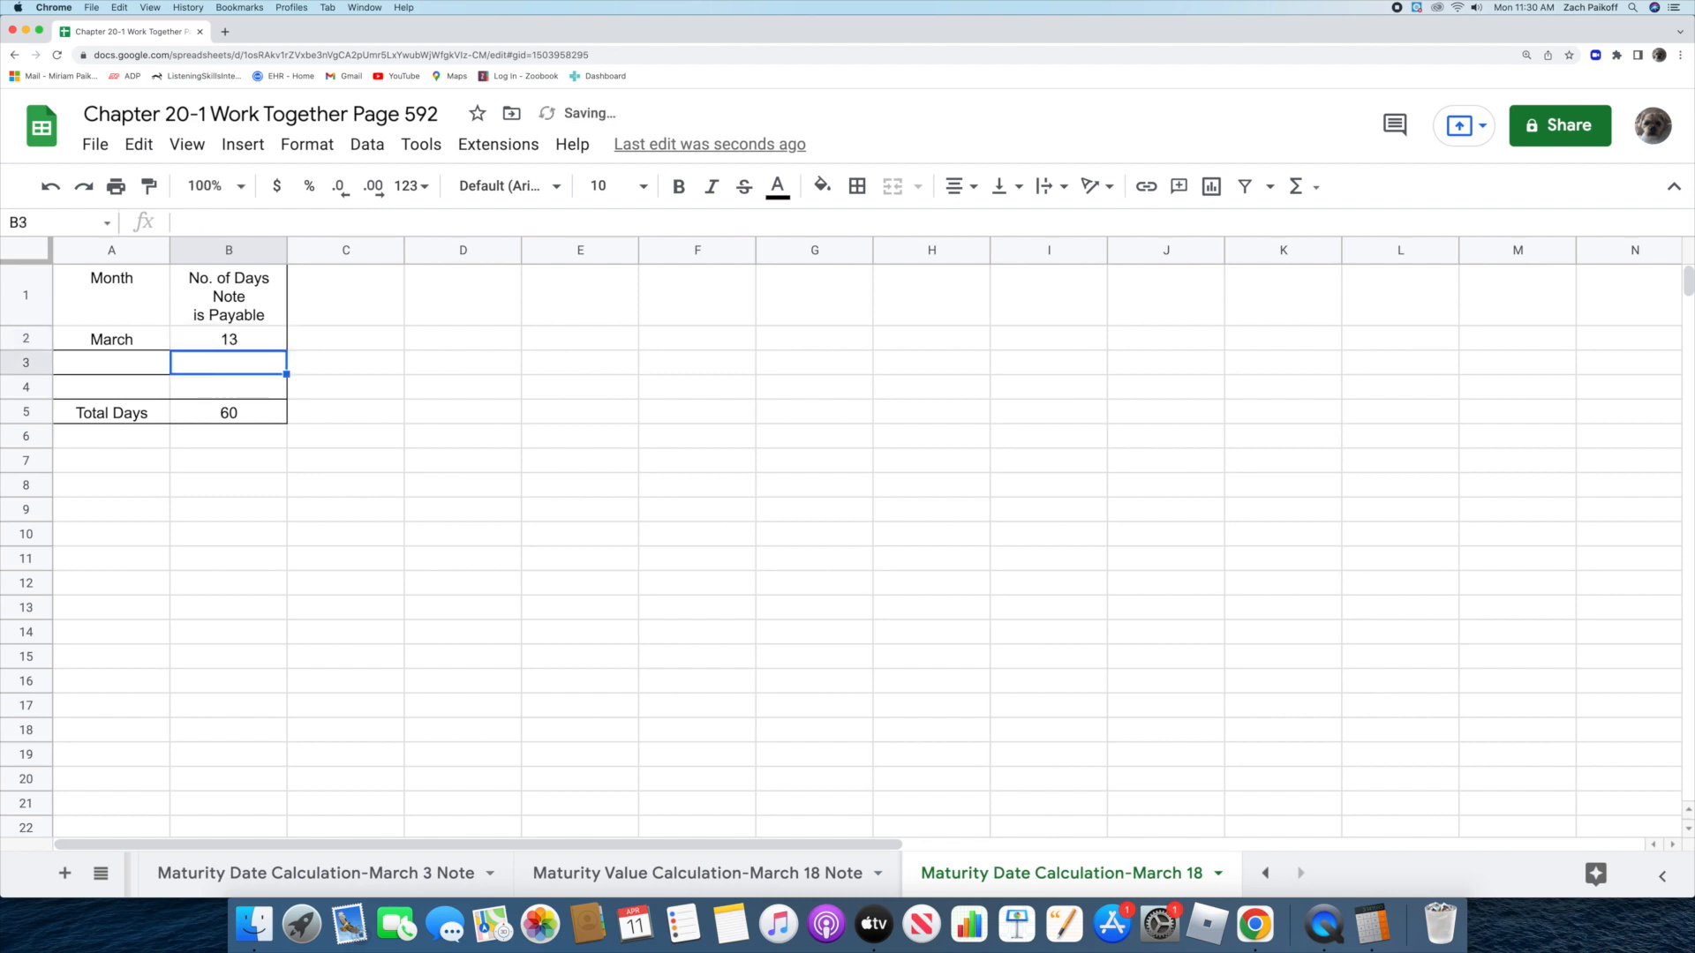
pyautogui.click(124, 358)
pyautogui.doubleClick(133, 363)
pyautogui.write('April')
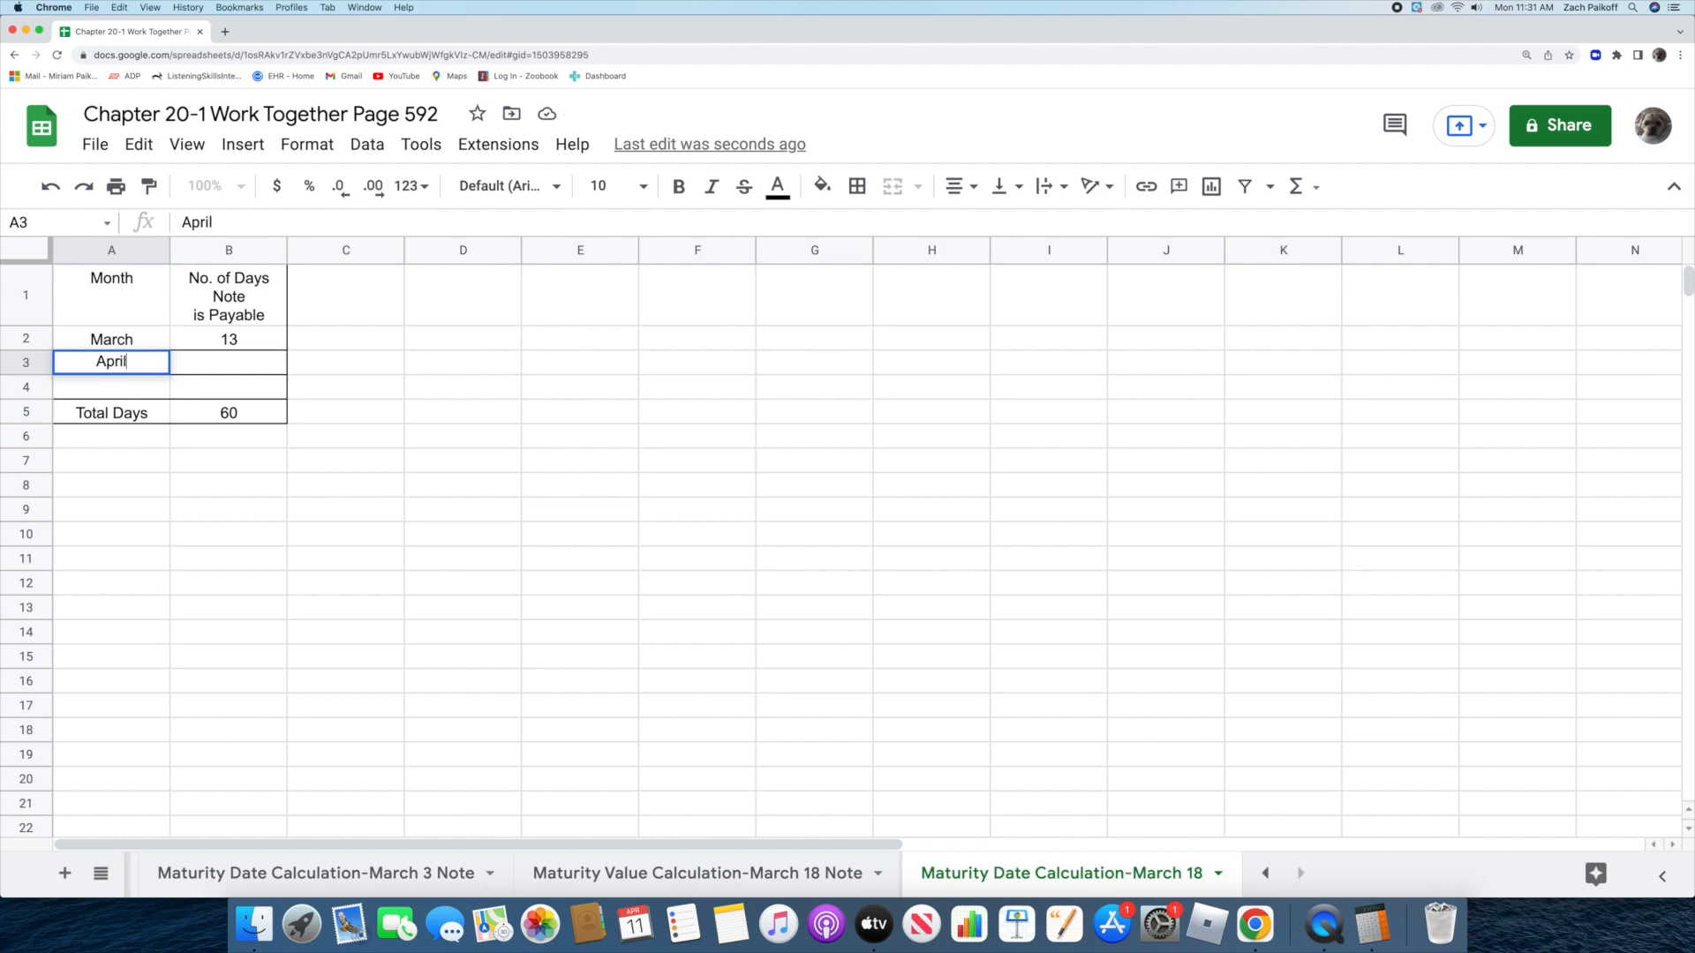
pyautogui.press('Return')
# - Switch to Calculator, add April's 30 days to the running total and close it
pyautogui.click(1371, 924)
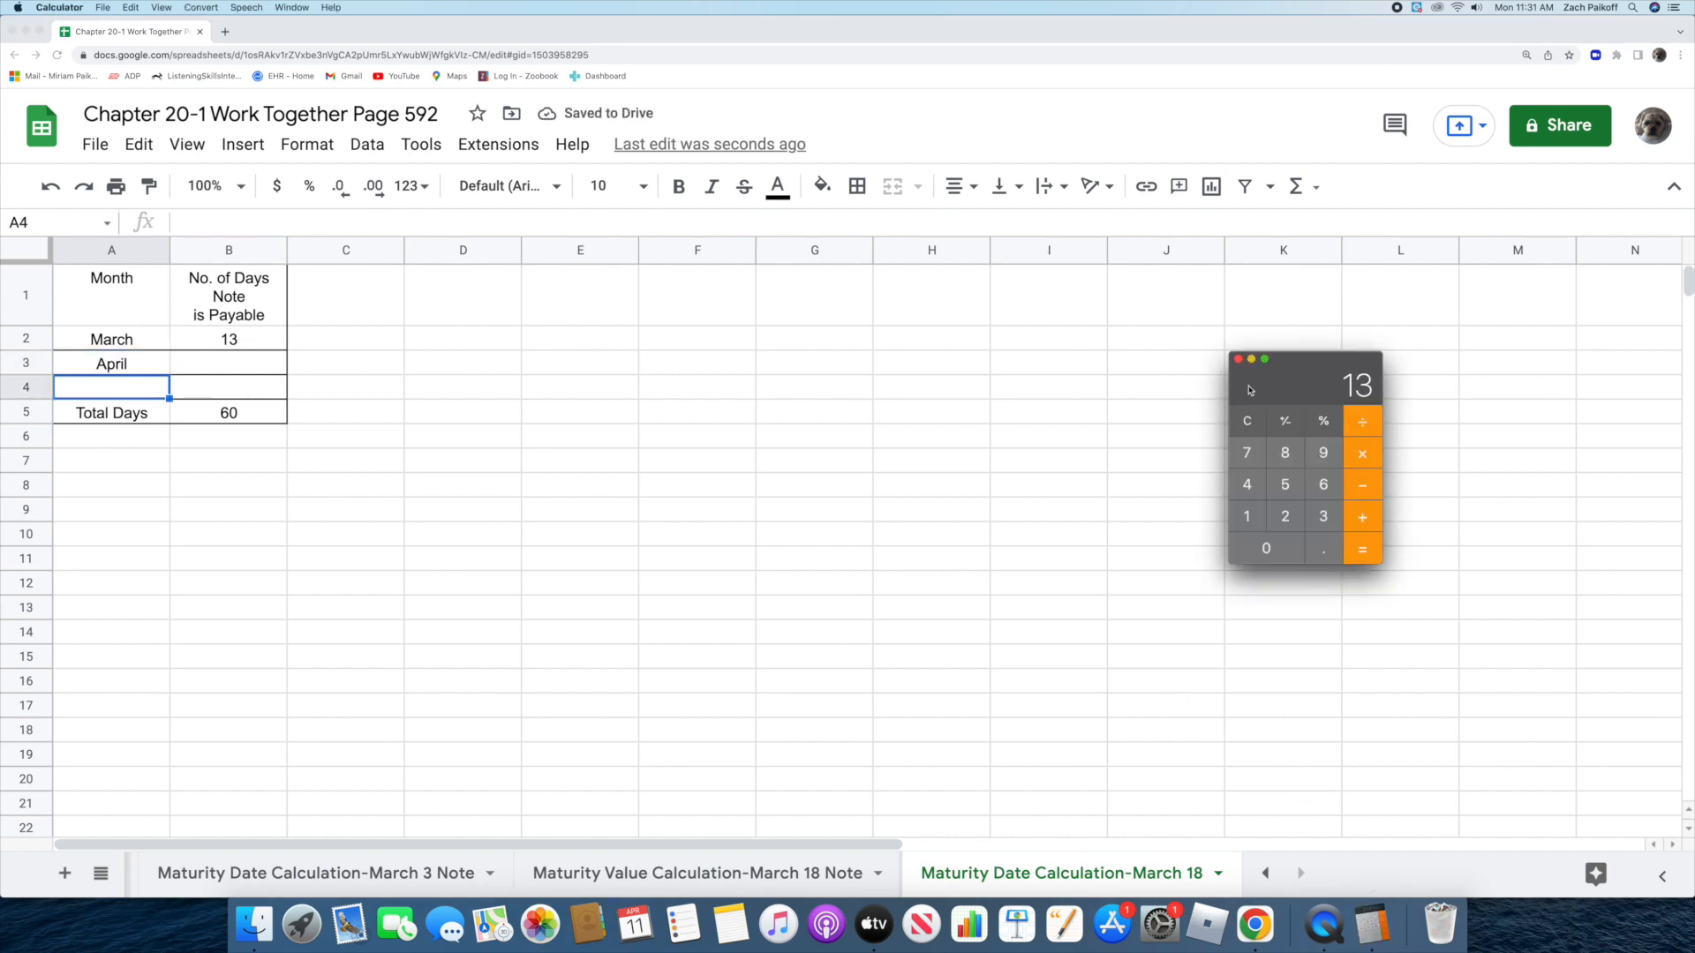
pyautogui.press('+')
pyautogui.write('30')
pyautogui.press('Return')
pyautogui.press('super+q')
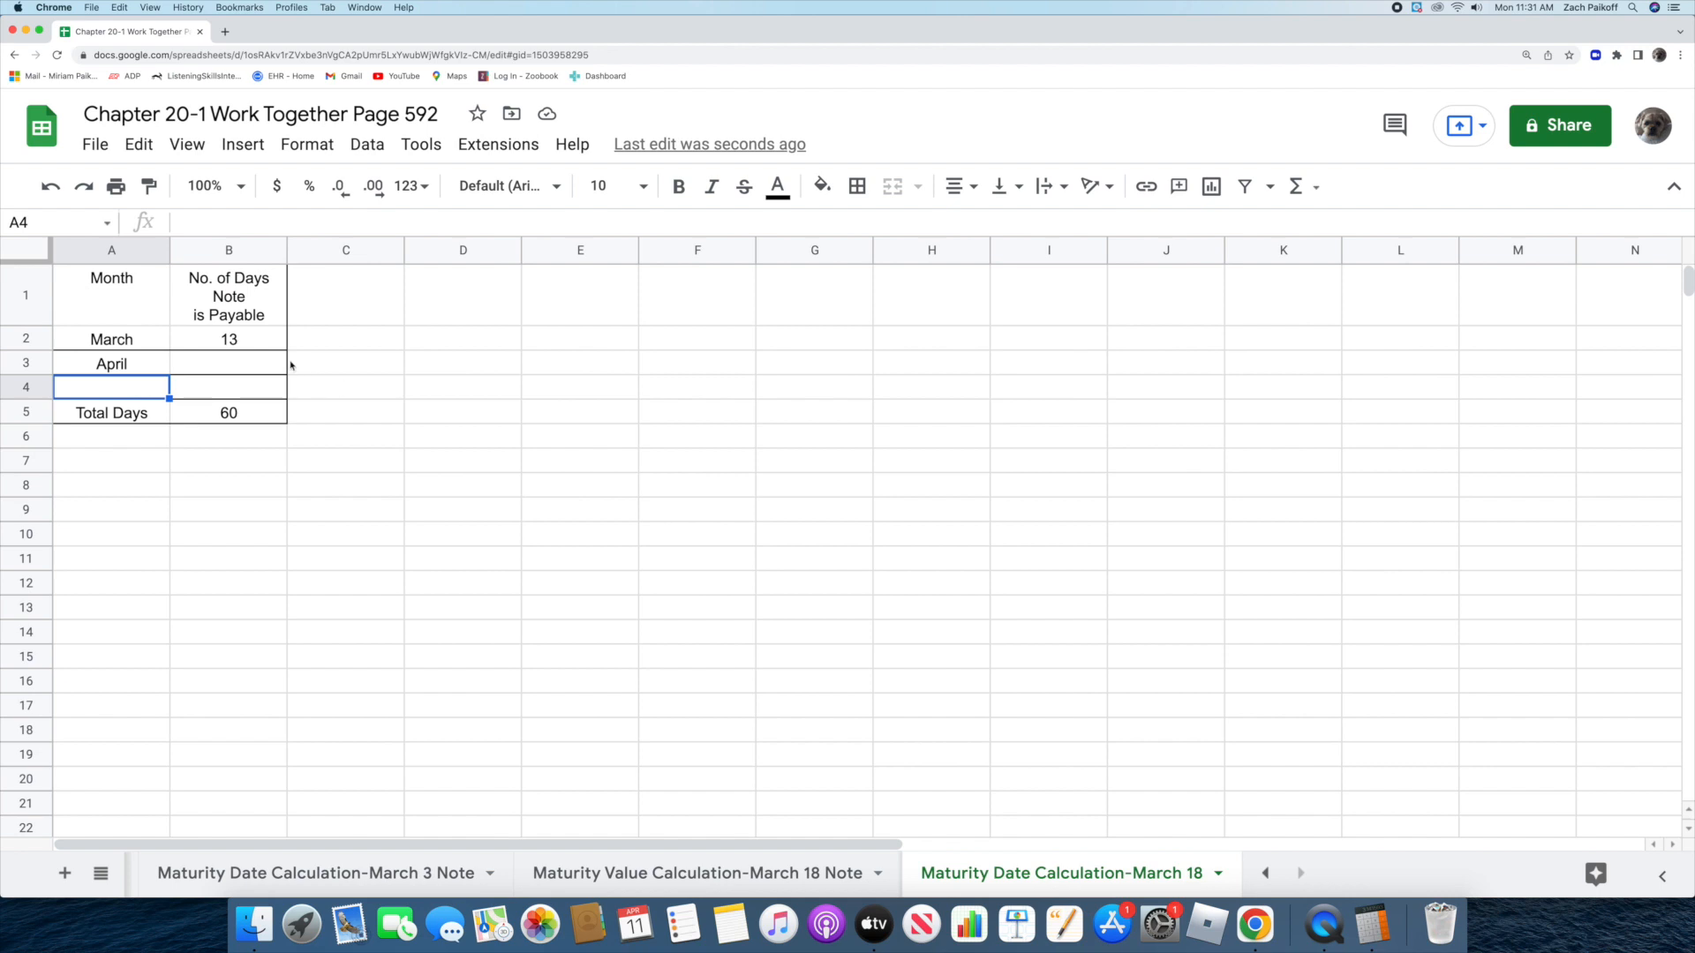
# - In the Google Sheets spreadsheet, enter 30 as April's days in B3 and May as the third month in A4
pyautogui.doubleClick(260, 361)
pyautogui.write('30')
pyautogui.press('Return')
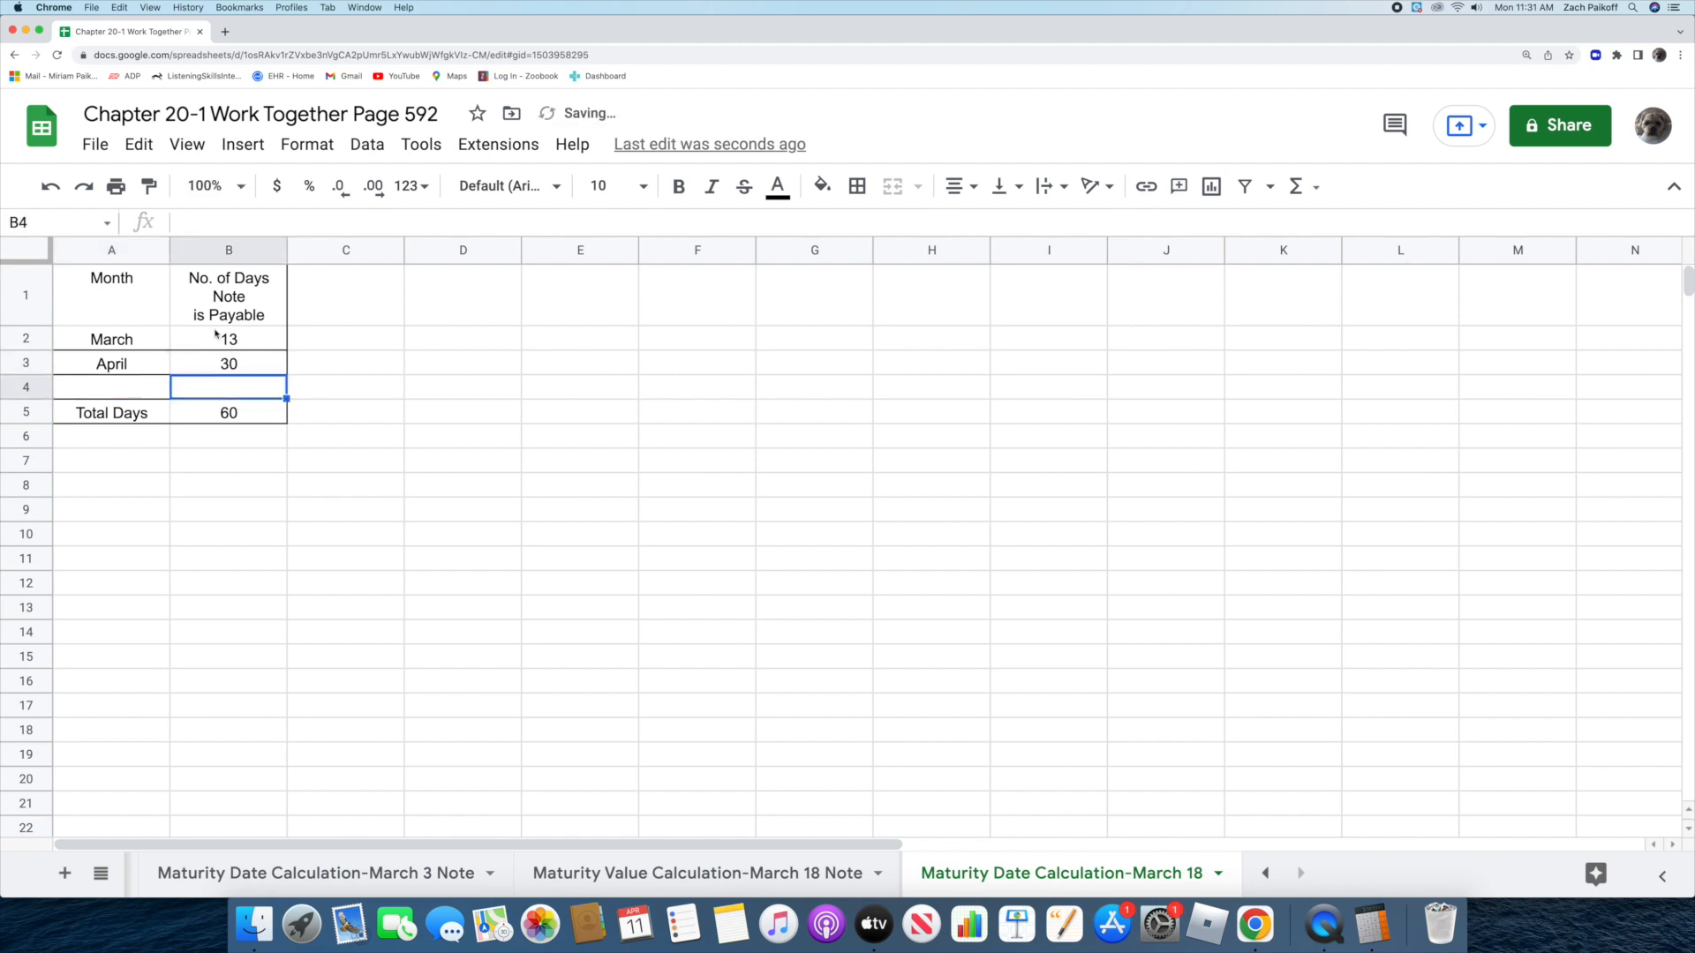
pyautogui.doubleClick(143, 389)
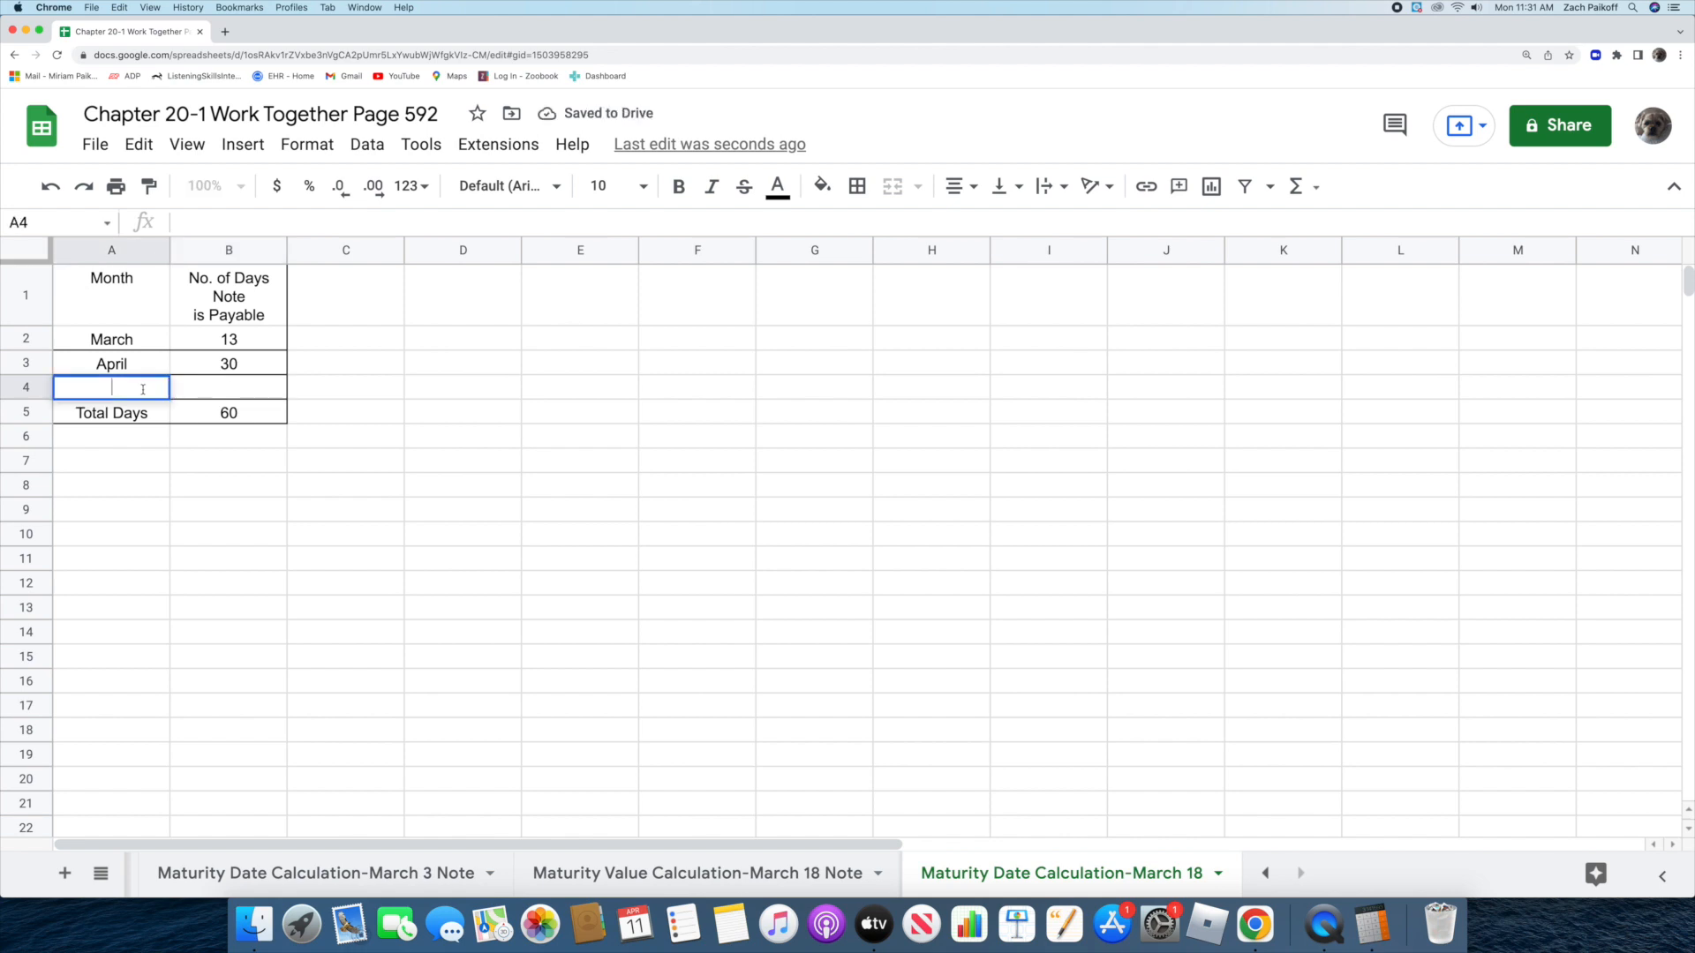
pyautogui.write('May')
pyautogui.press('Return')
# - Switch to Calculator, add 17 days for May to the running total and close it
pyautogui.click(1371, 922)
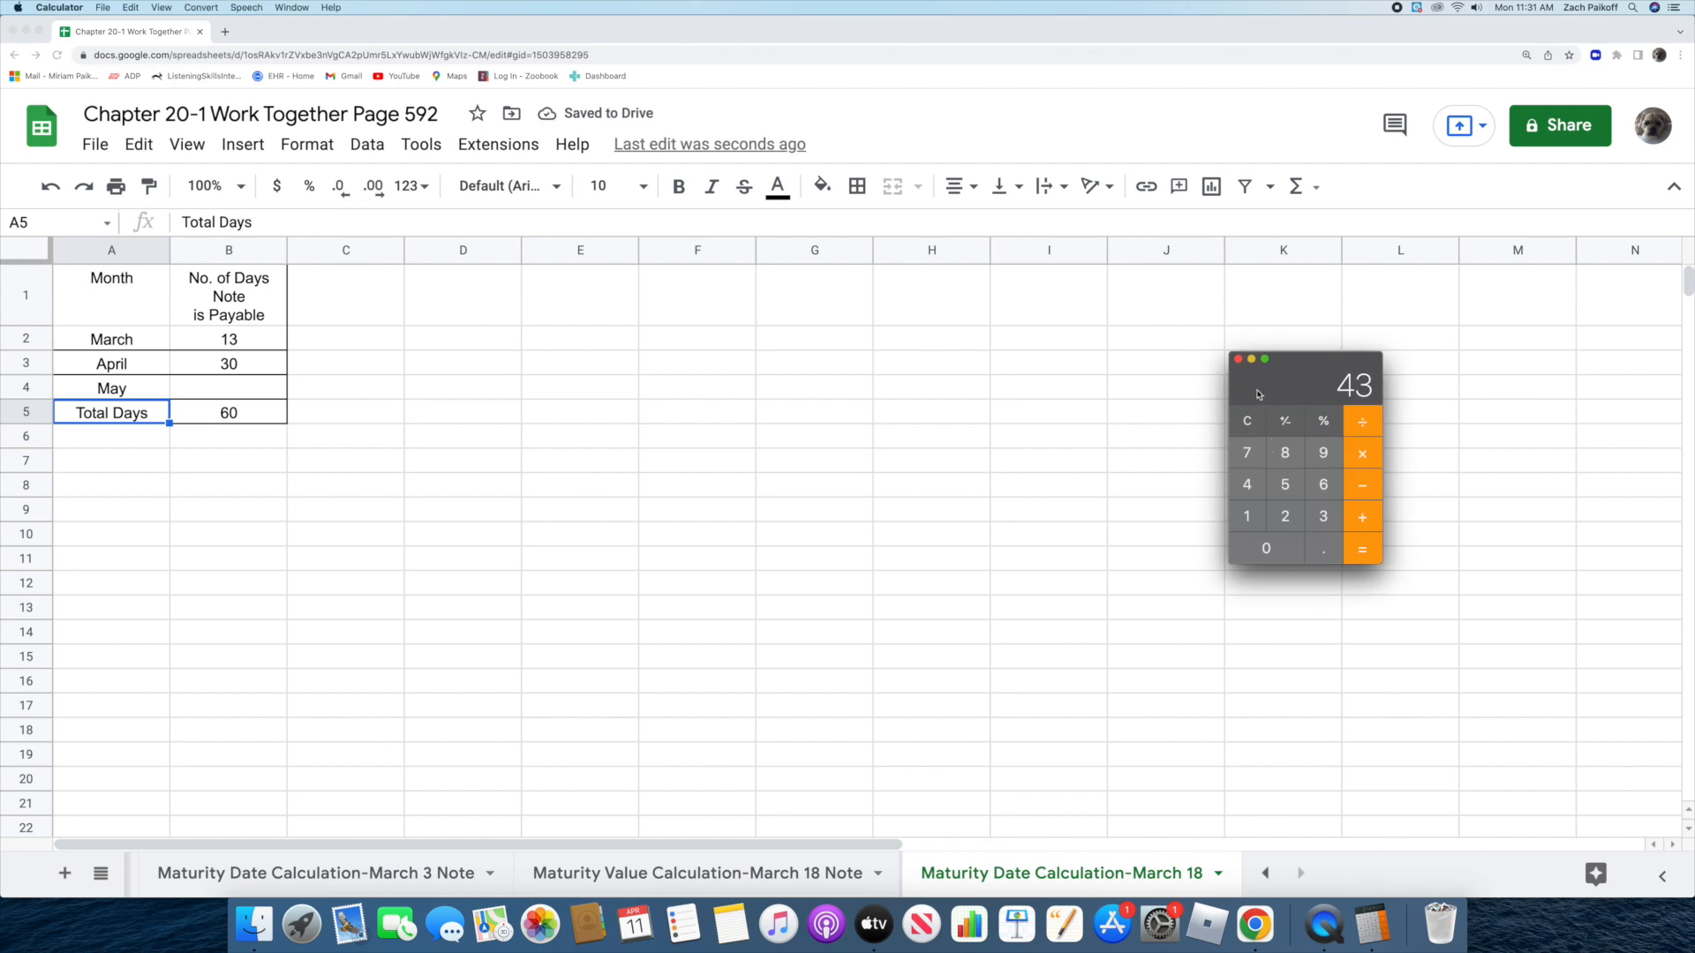
pyautogui.press('+')
pyautogui.press('1')
pyautogui.press('7')
pyautogui.press('Return')
pyautogui.press('super+q')
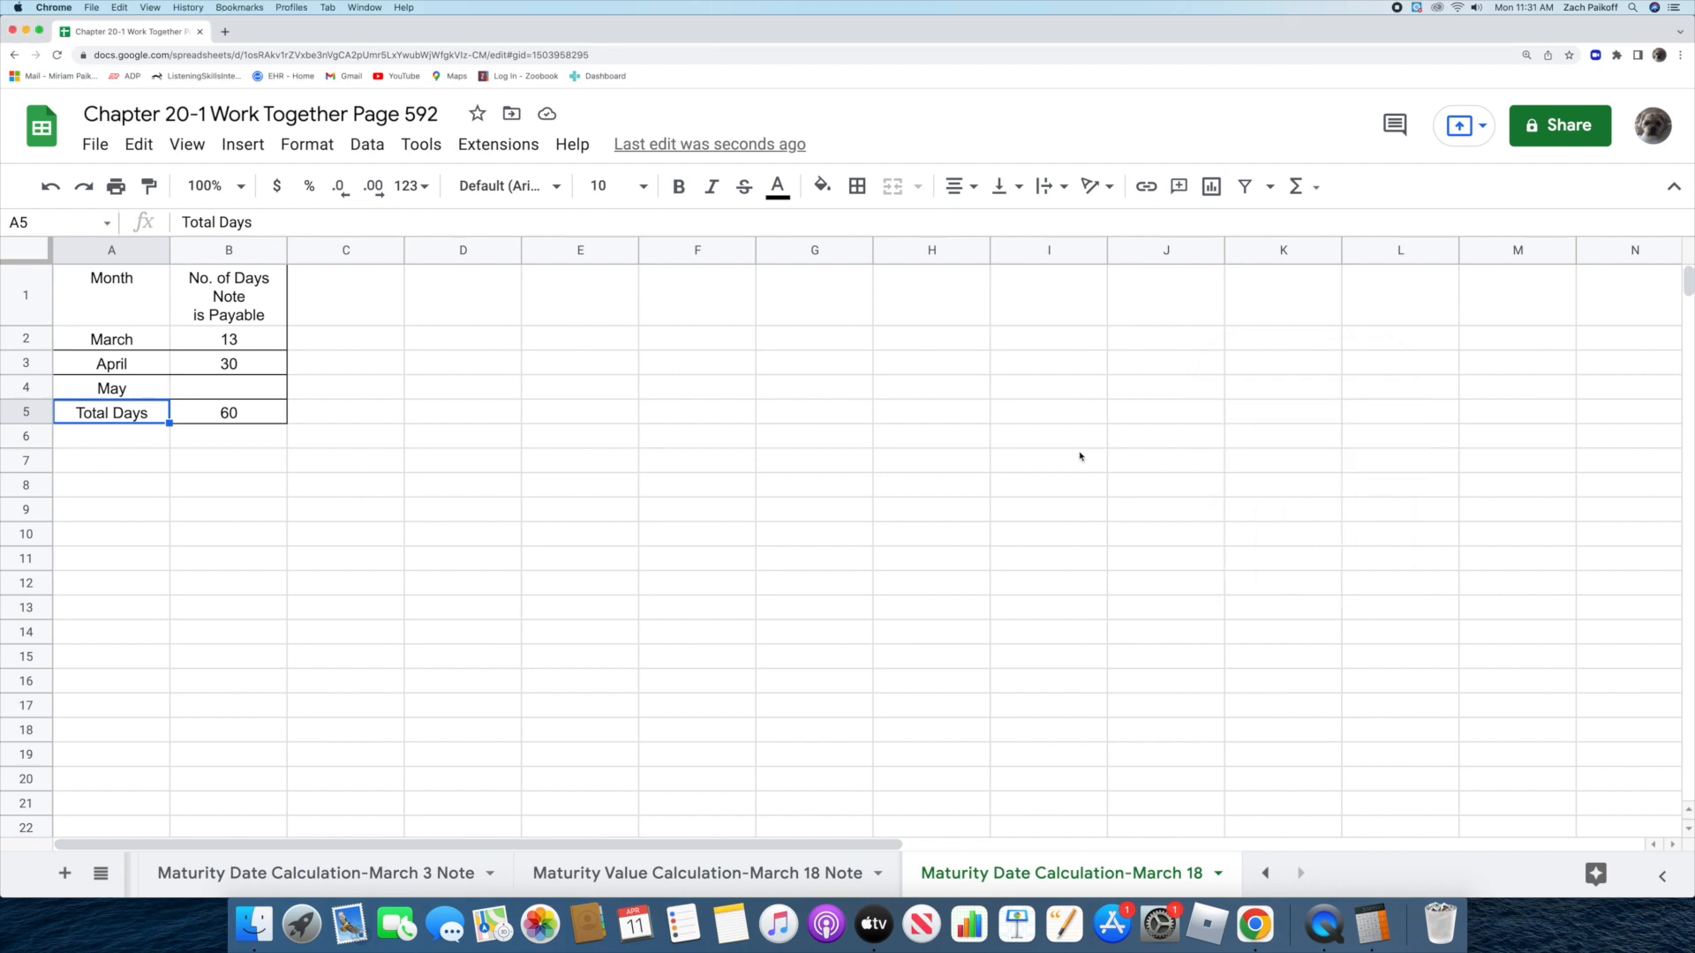
# - In the Google Sheets spreadsheet, enter 17 as May's days in B4 and check the total days against Calculator
pyautogui.click(257, 382)
pyautogui.write('17')
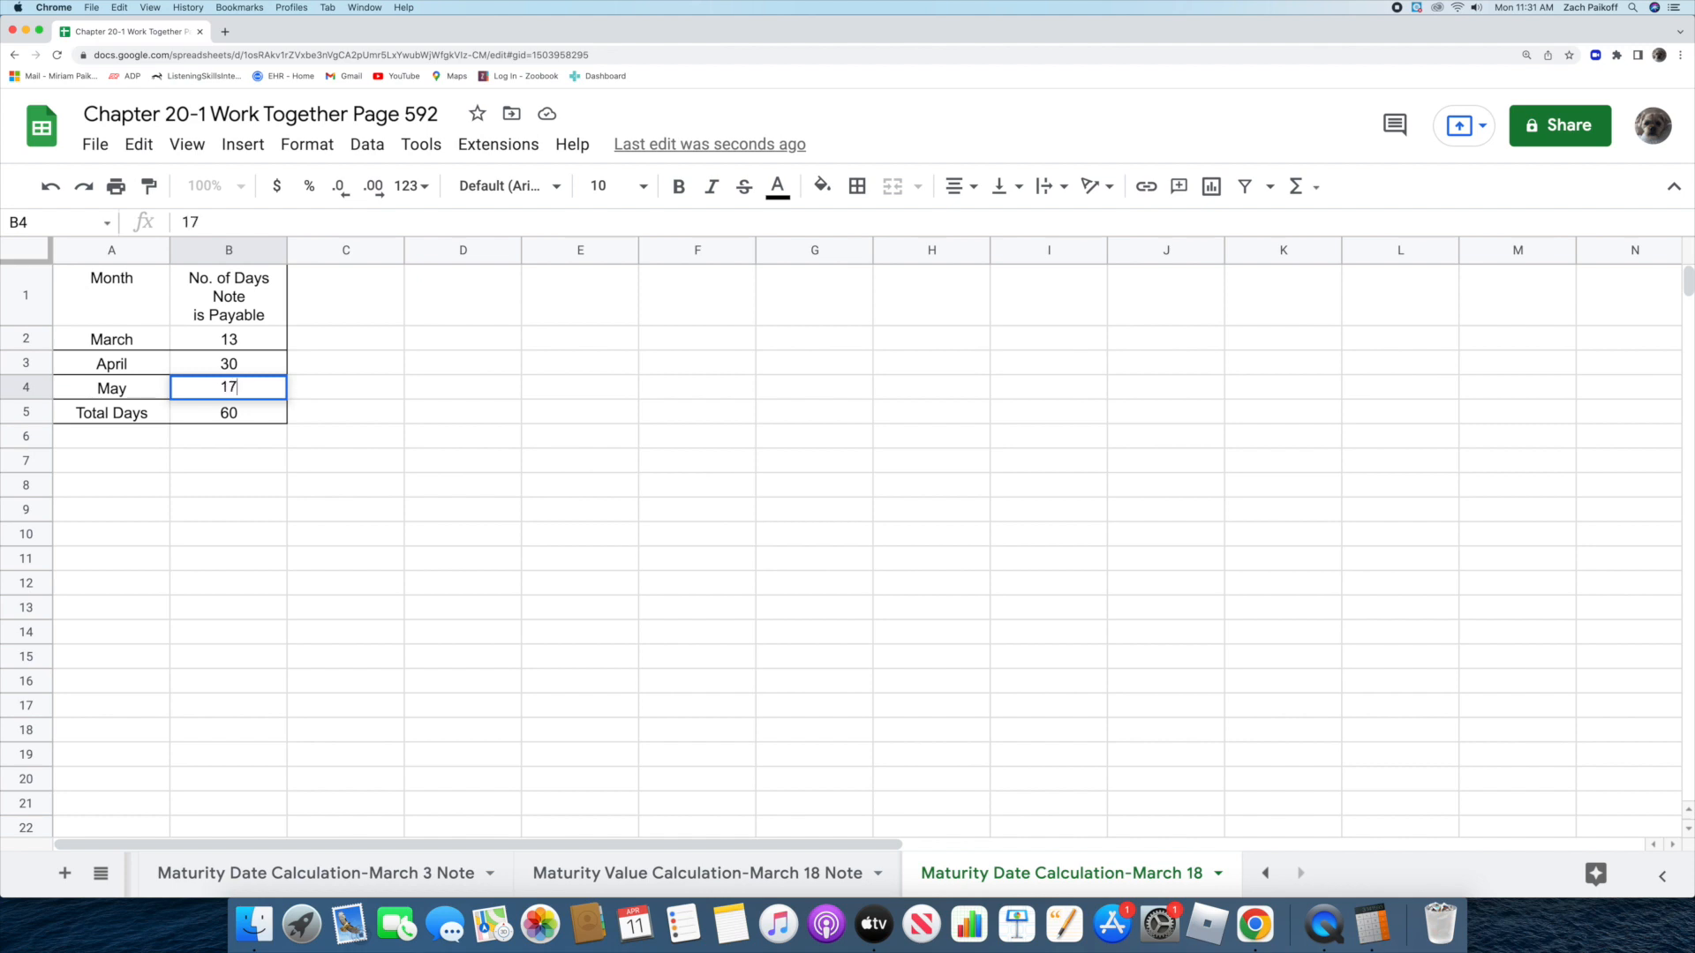
pyautogui.press('Return')
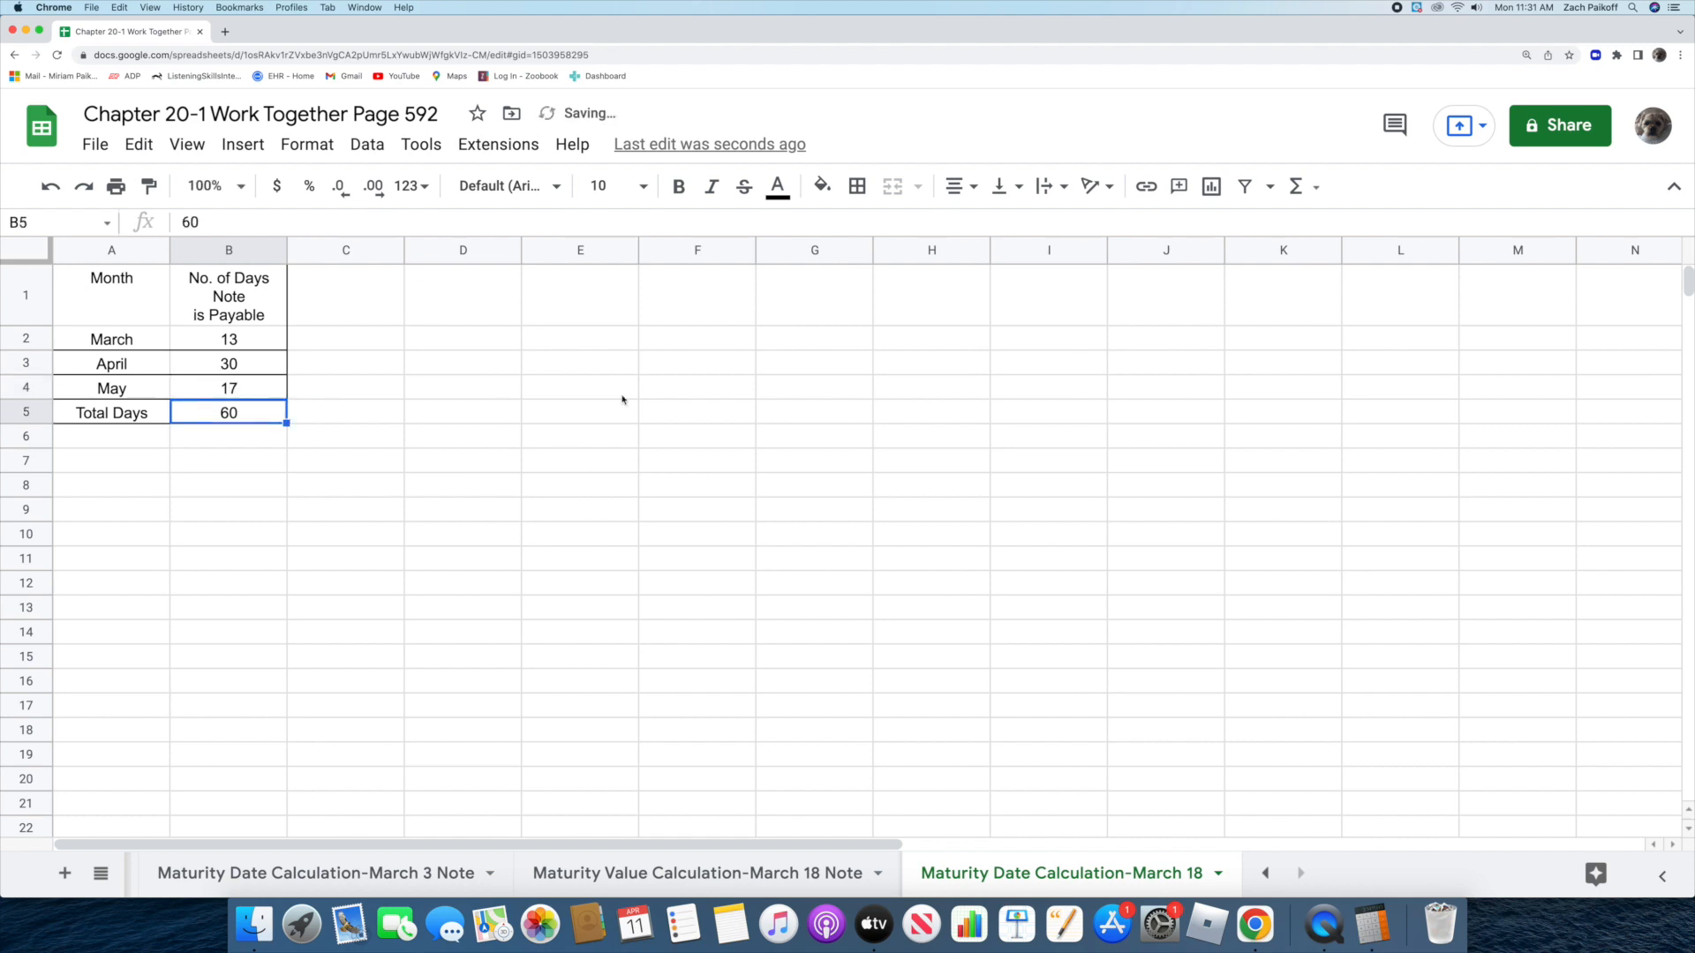
pyautogui.click(1372, 924)
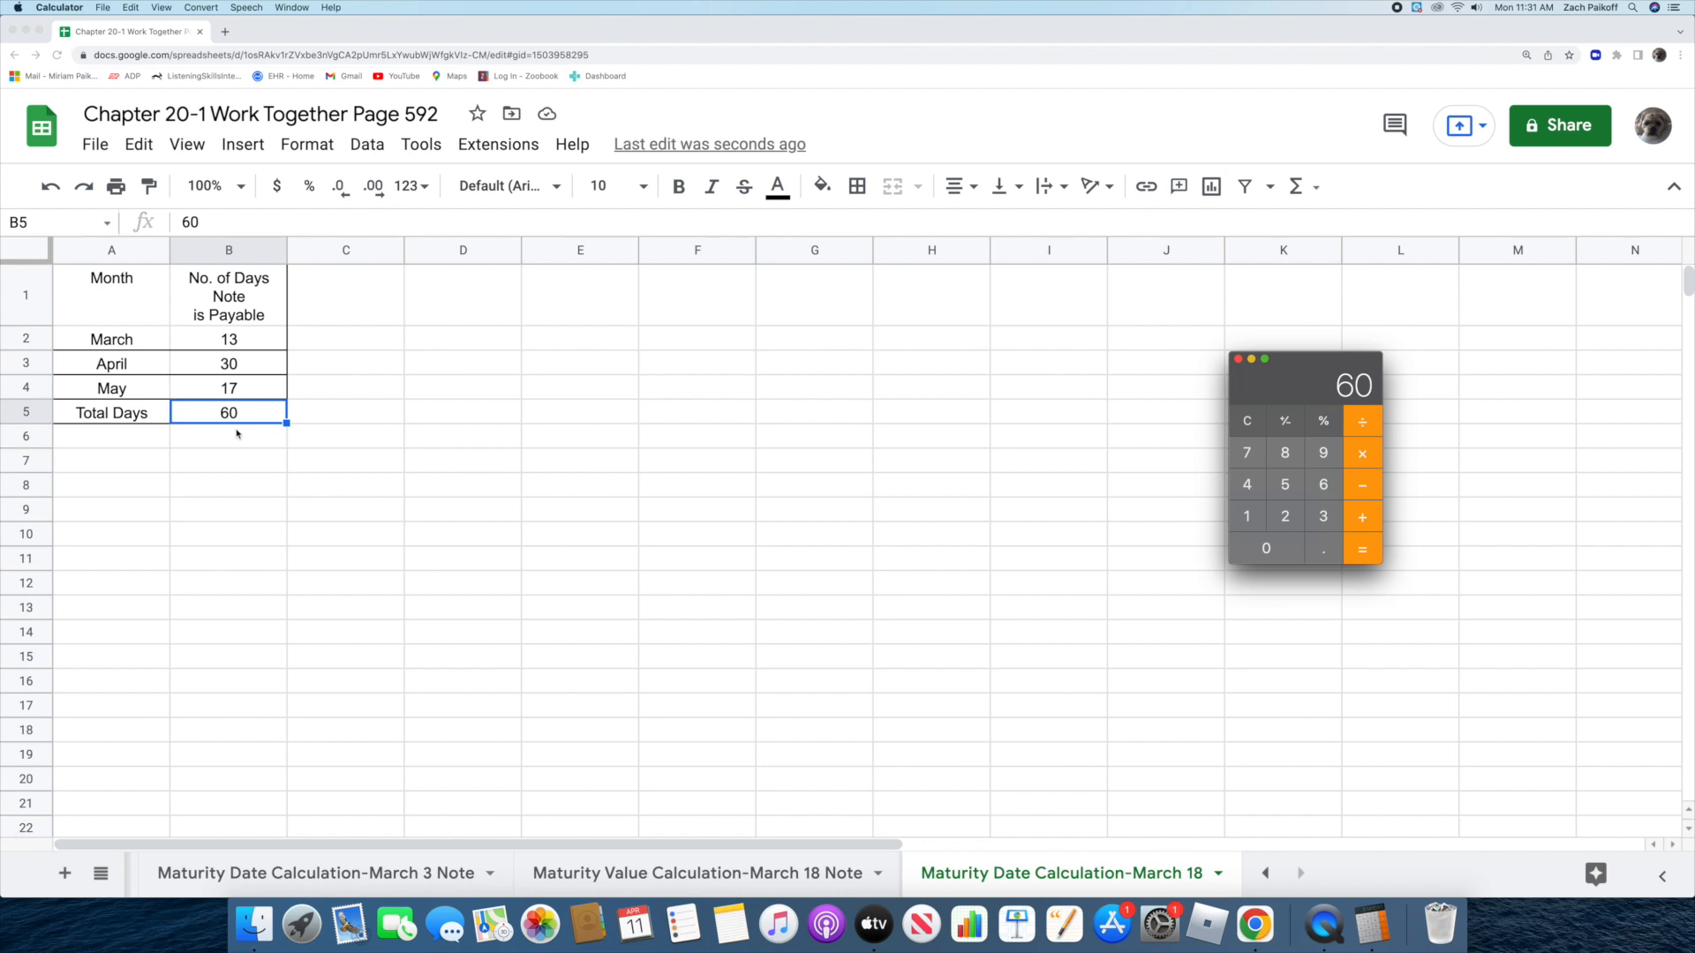
pyautogui.click(510, 493)
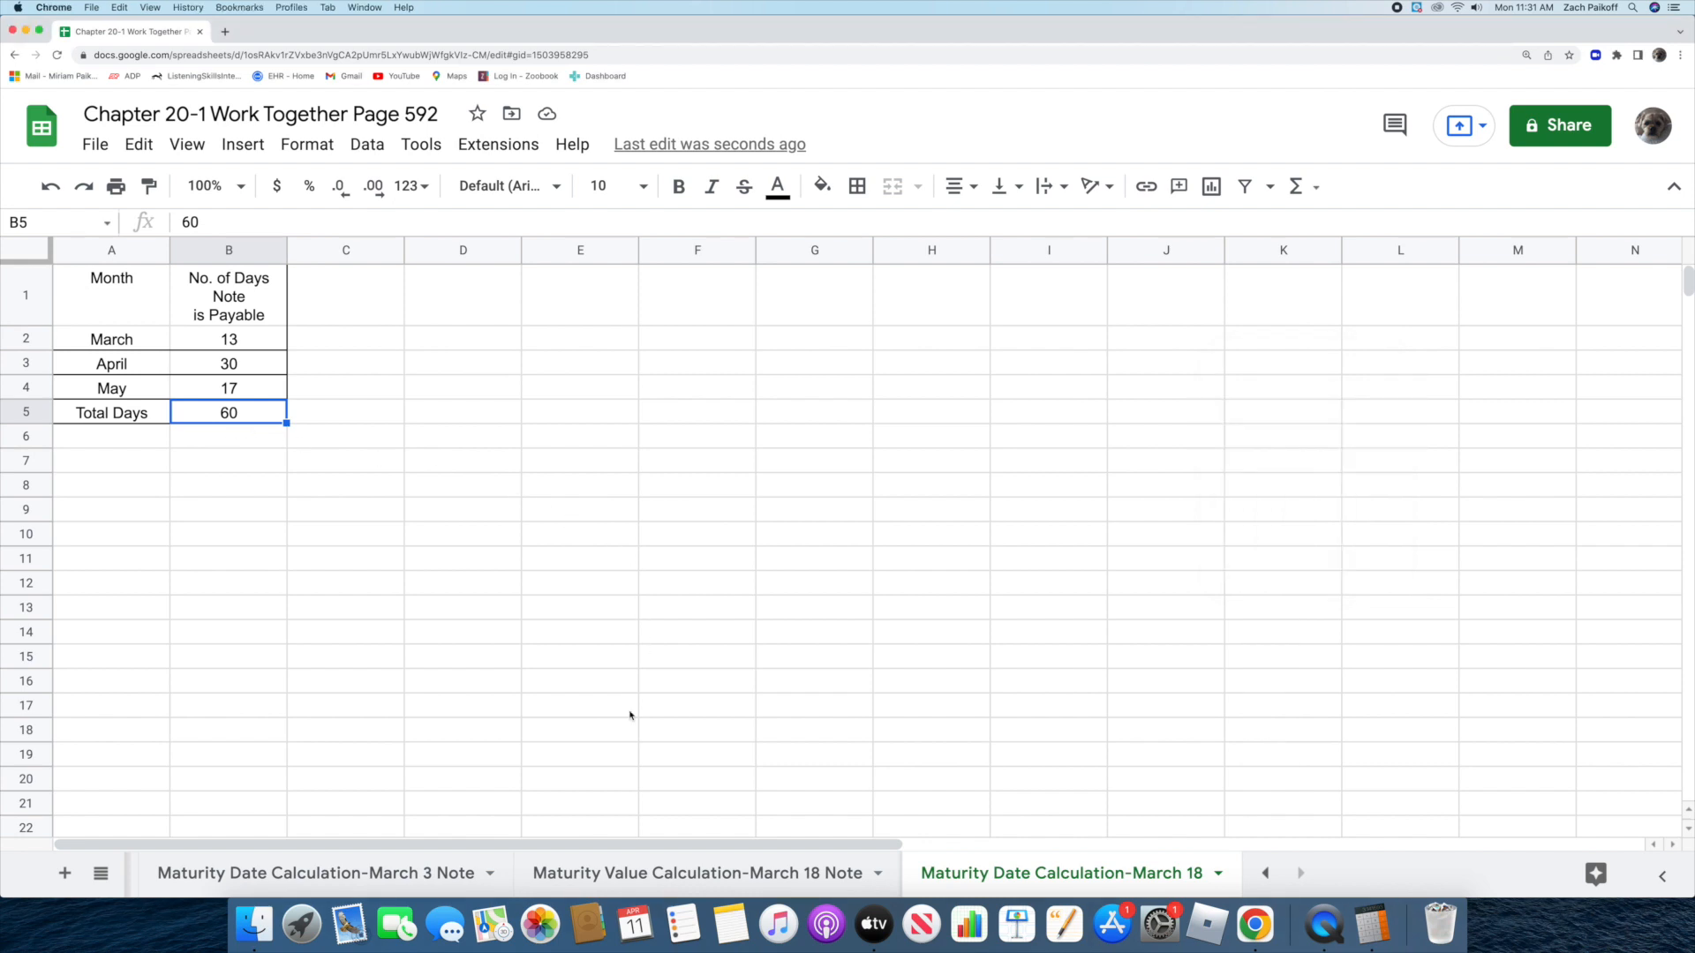
# - On the Maturity Value Calculation-March 18 Note sheet, enter May 17 as the maturity date in E2
pyautogui.click(609, 892)
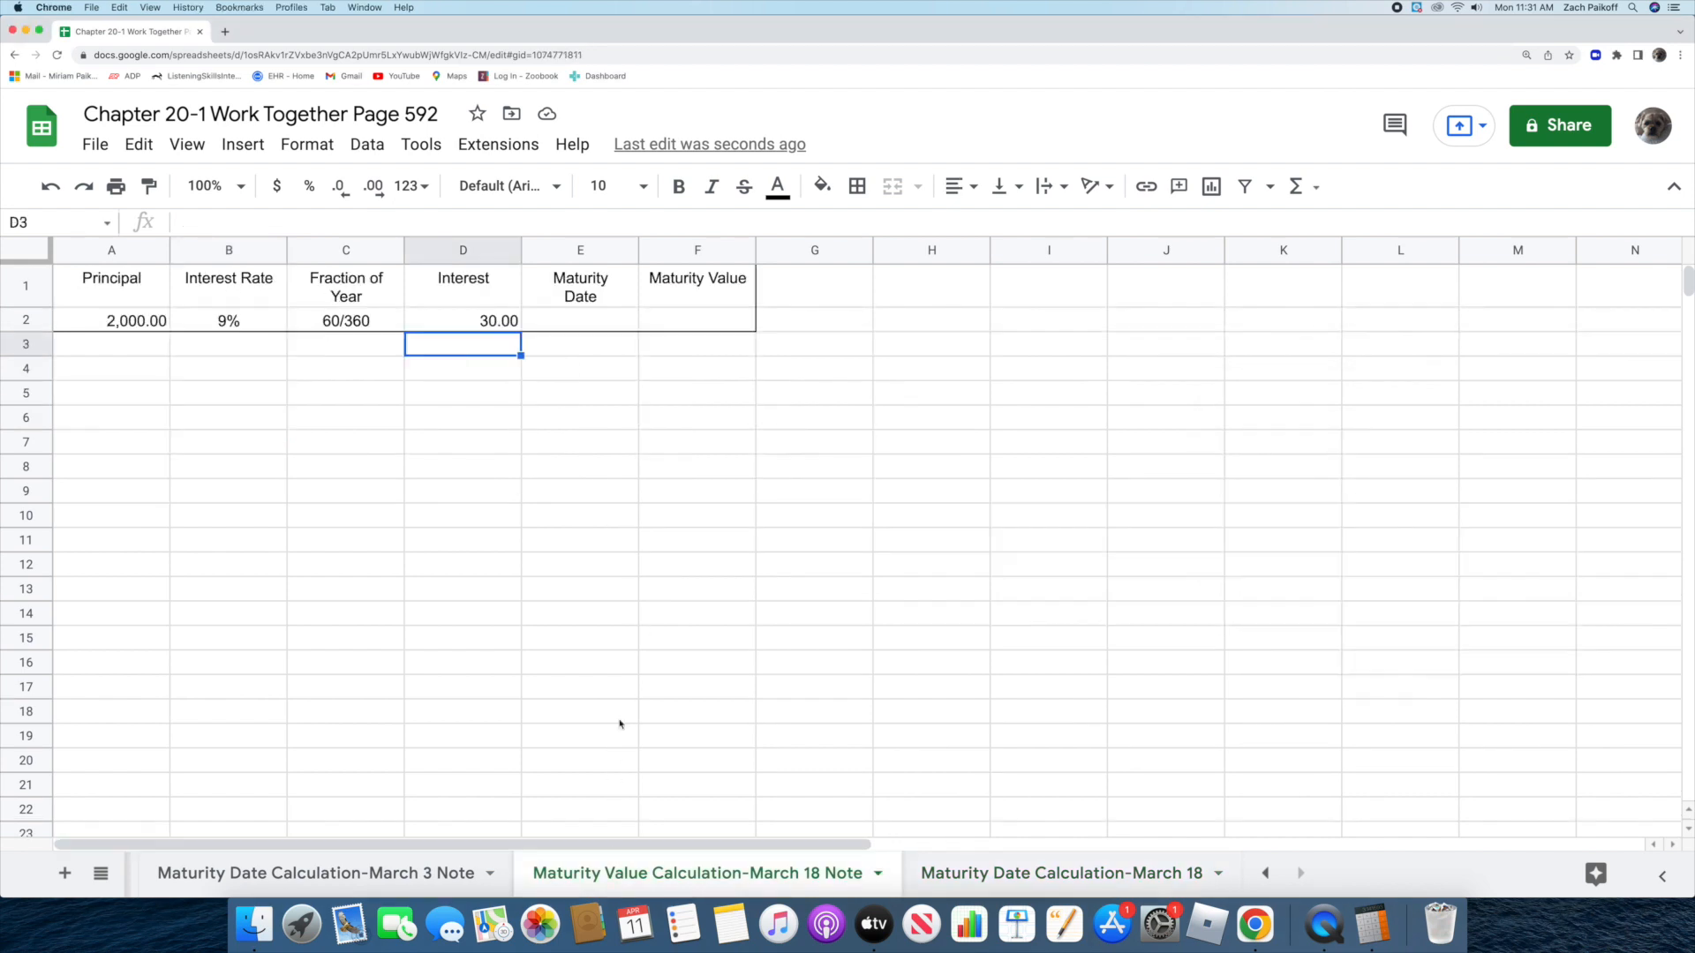
pyautogui.click(579, 319)
pyautogui.write('May 17')
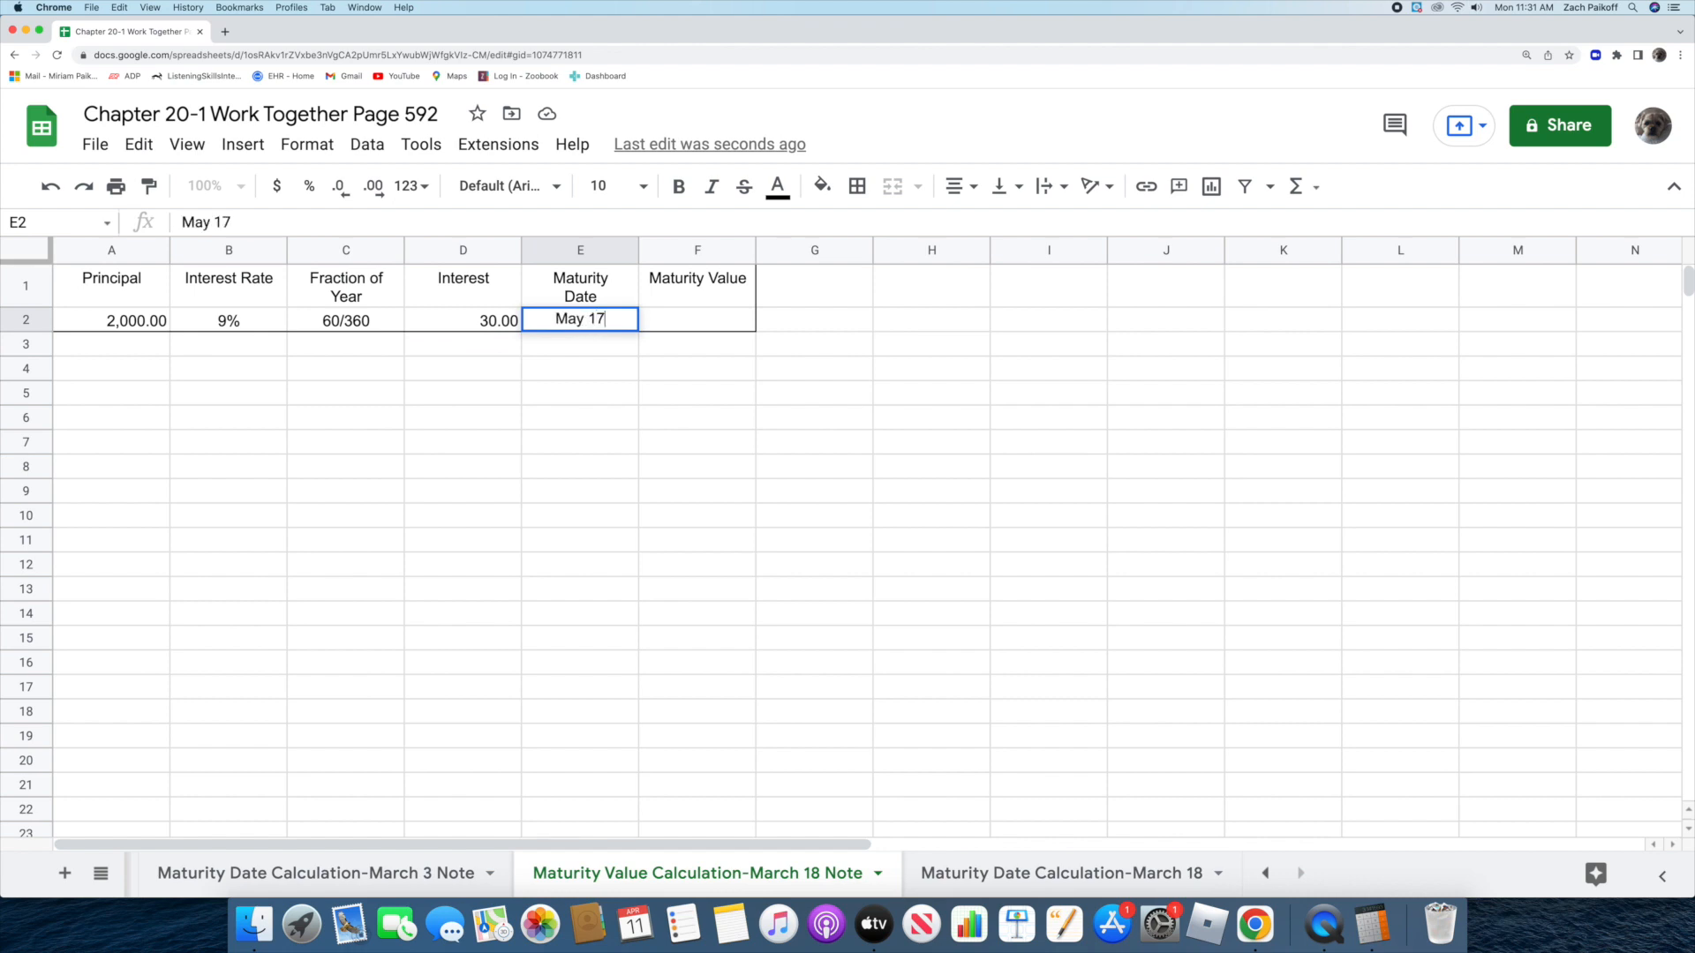
pyautogui.press('Return')
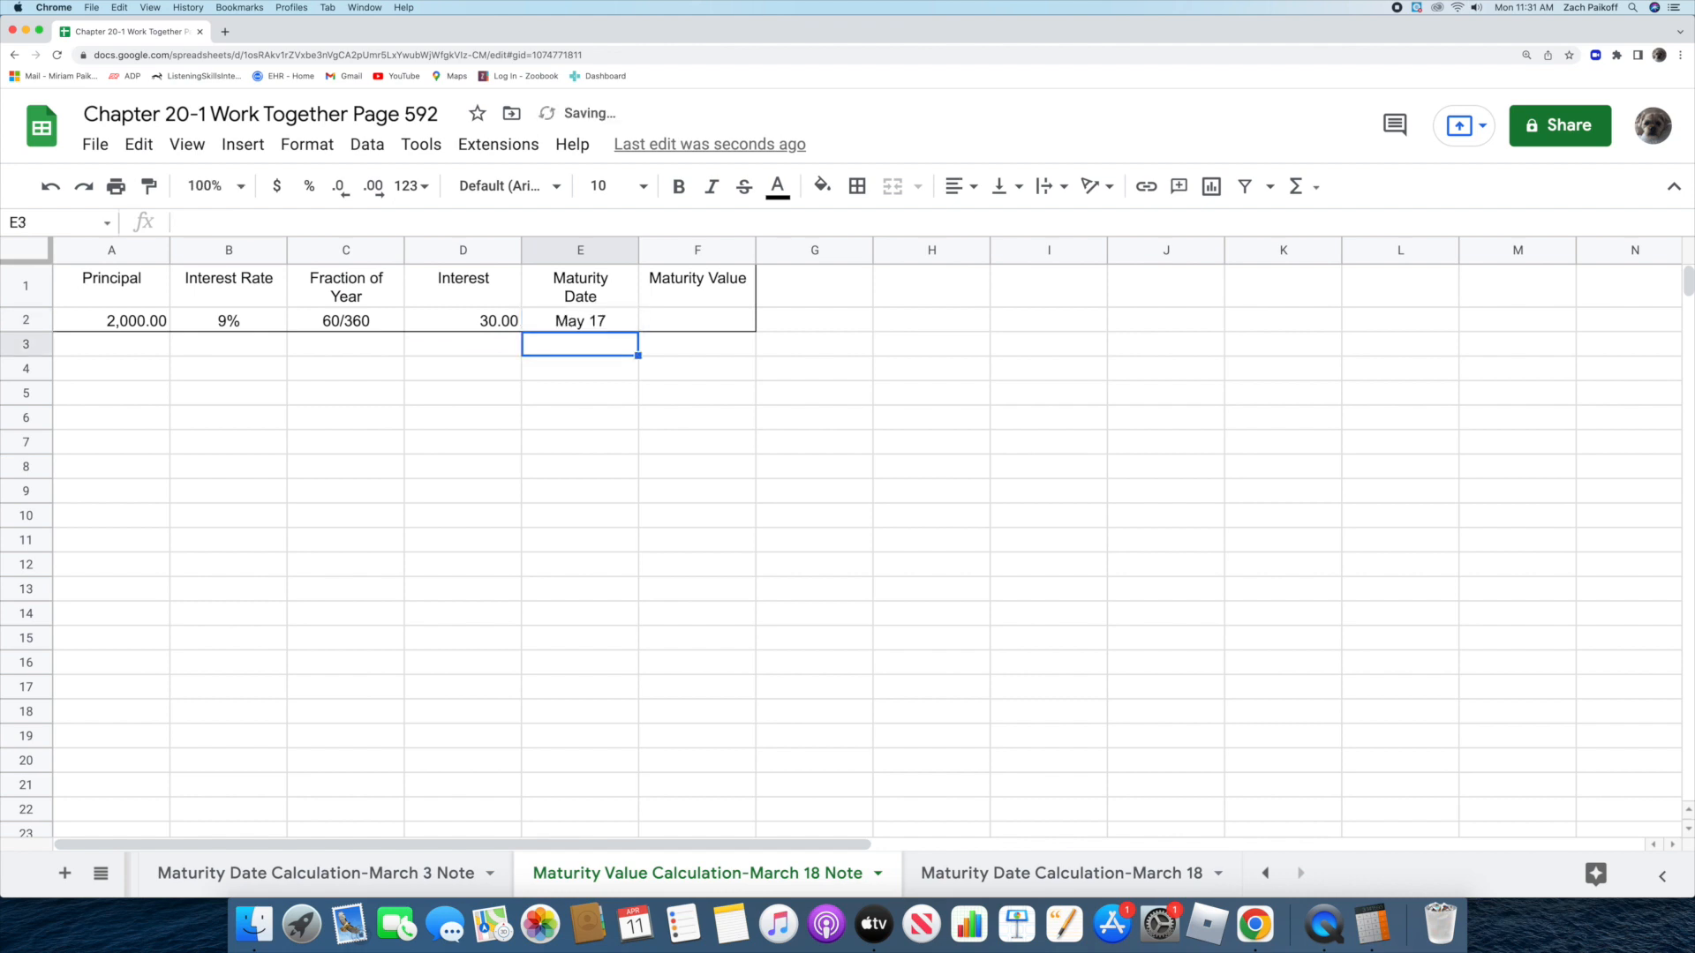
# - Calculate the maturity value in F2 by adding principal and interest with the formula =A2+D2
pyautogui.doubleClick(694, 318)
pyautogui.write('=')
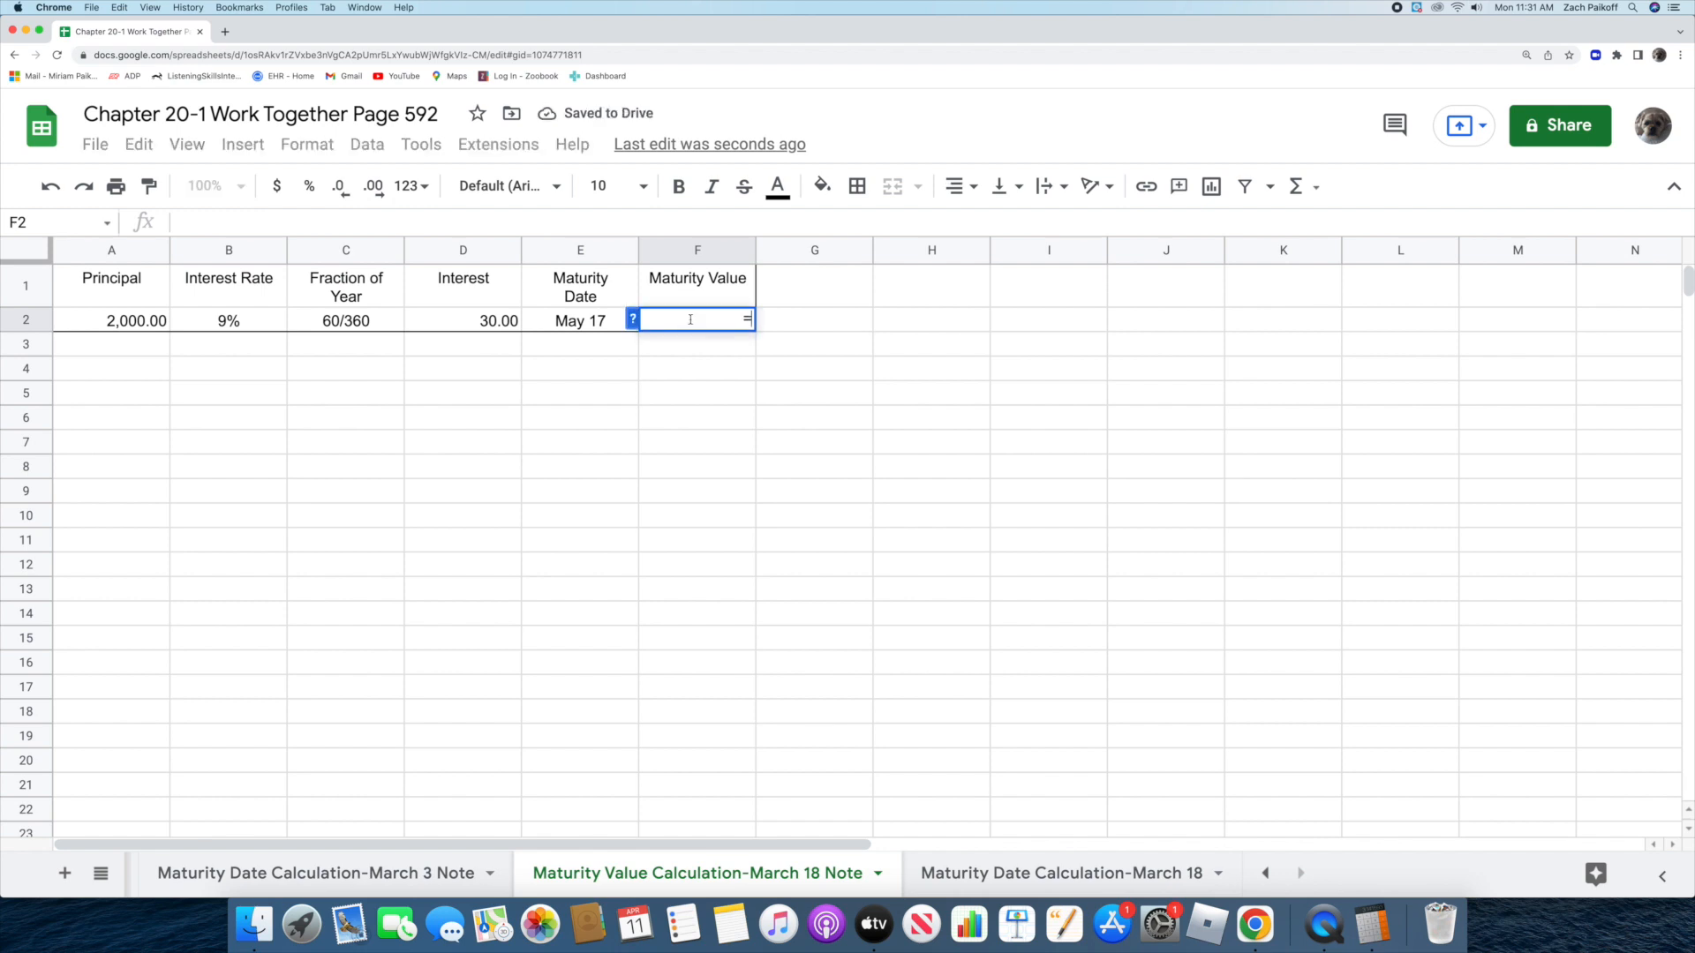
pyautogui.click(97, 318)
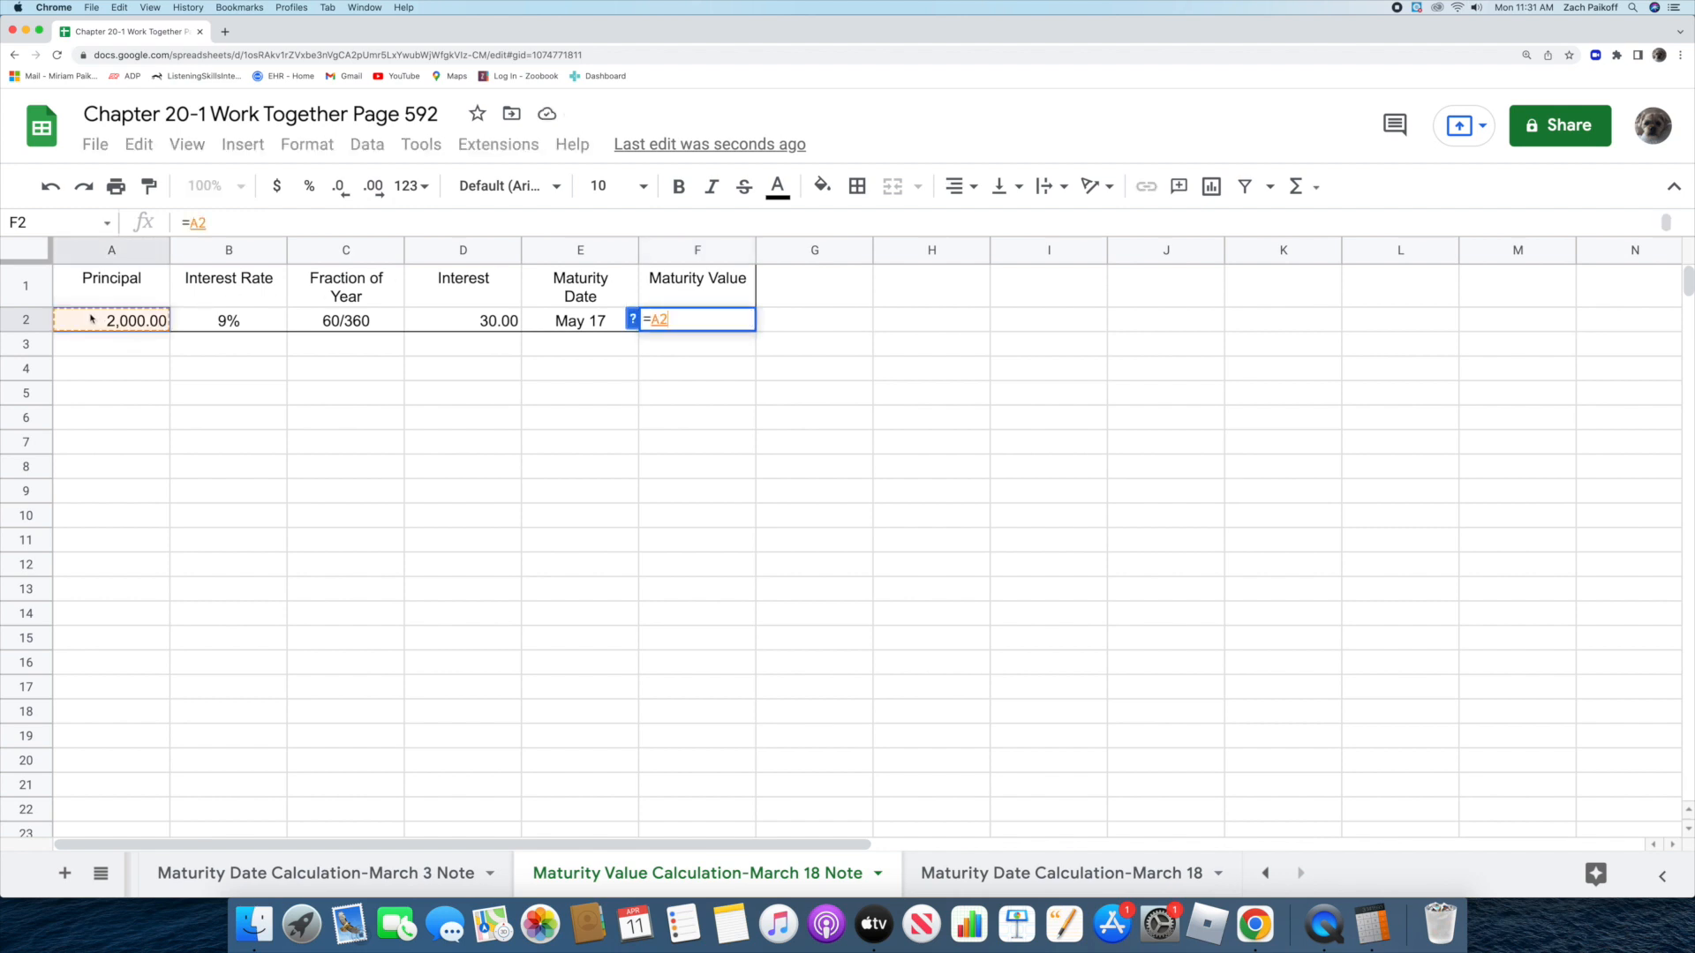
pyautogui.write('+')
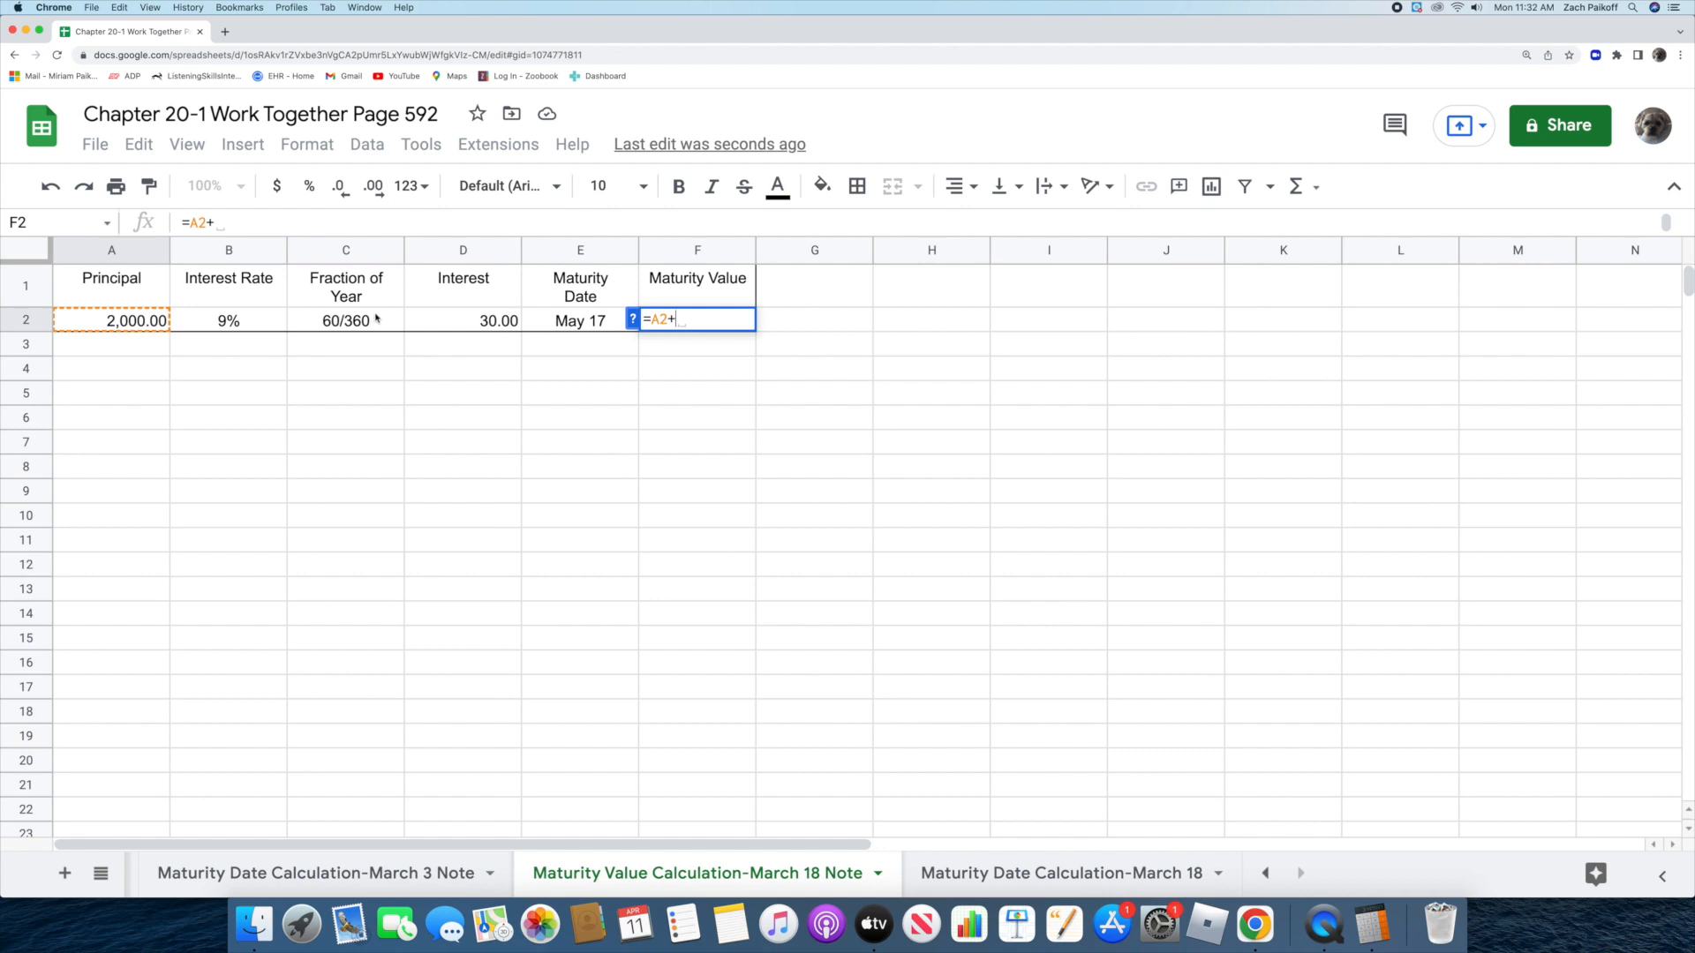
pyautogui.click(439, 324)
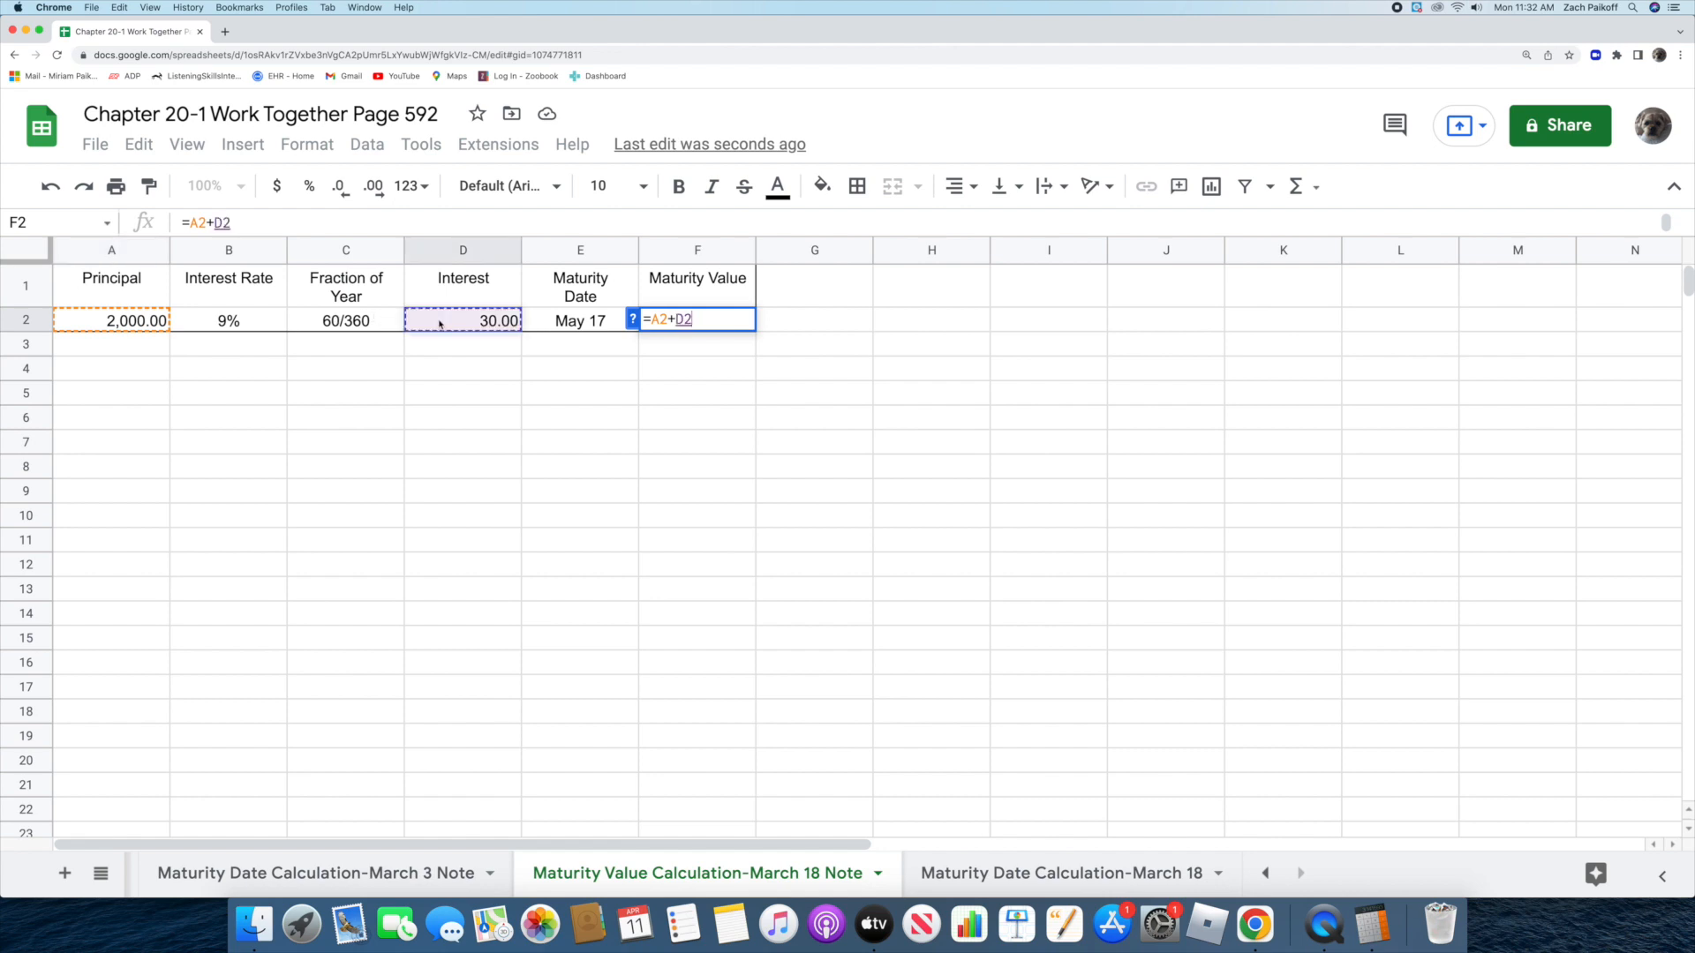
pyautogui.press('Return')
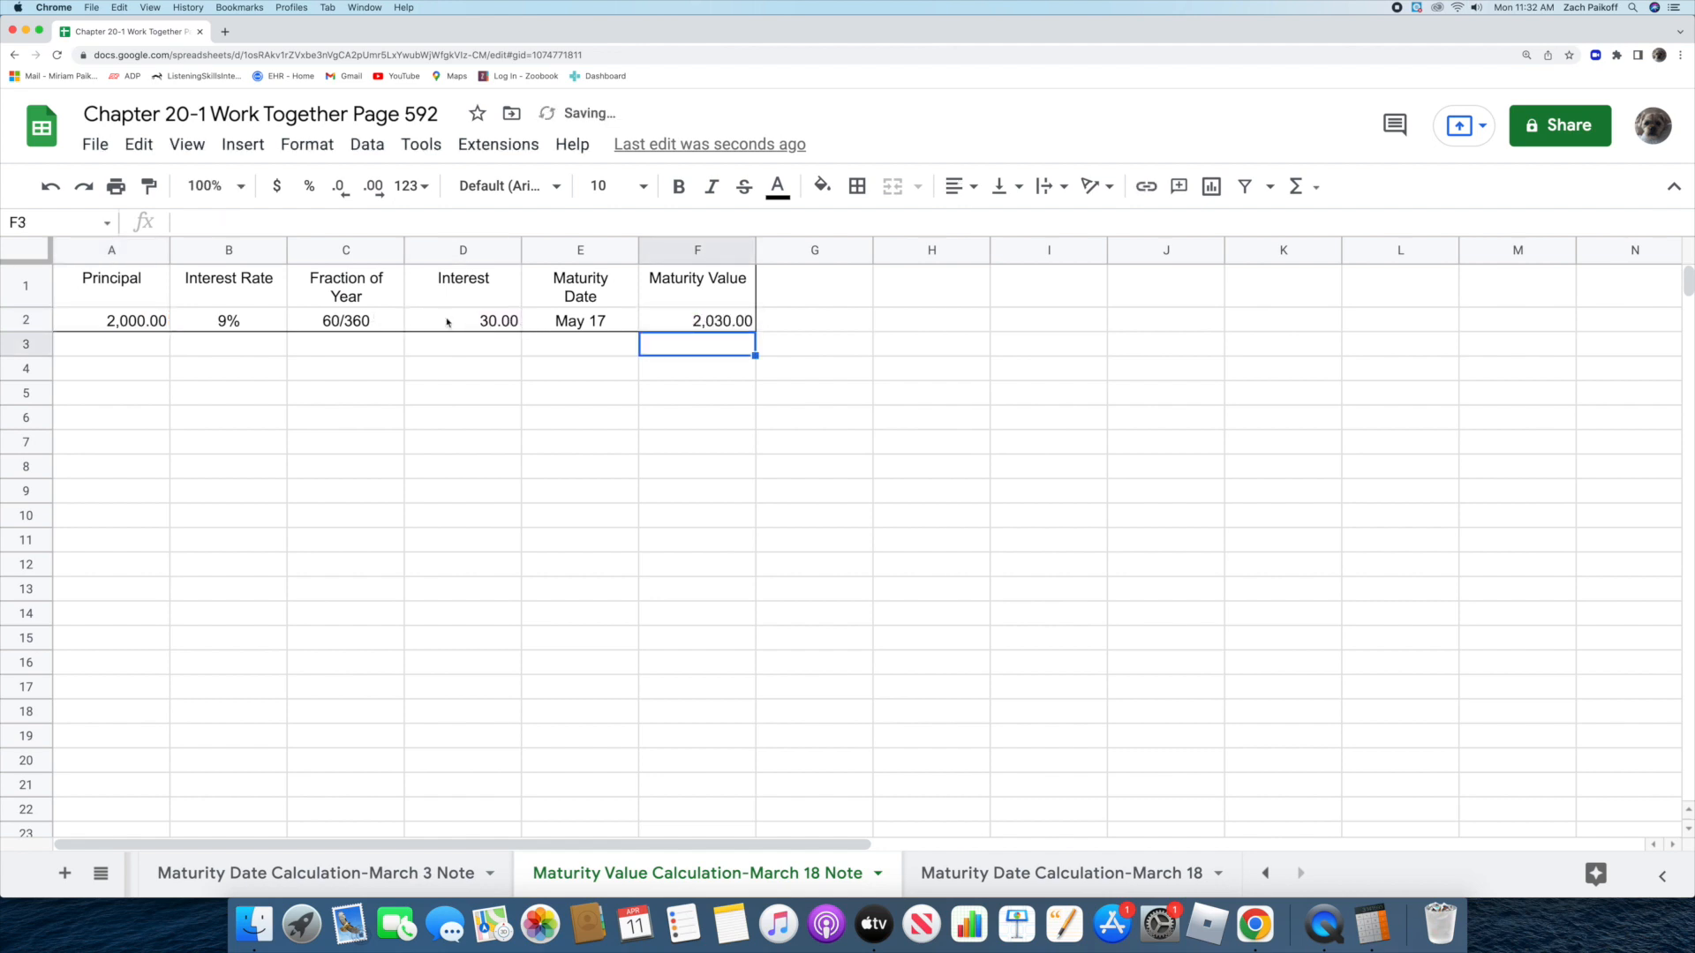
pyautogui.click(1048, 292)
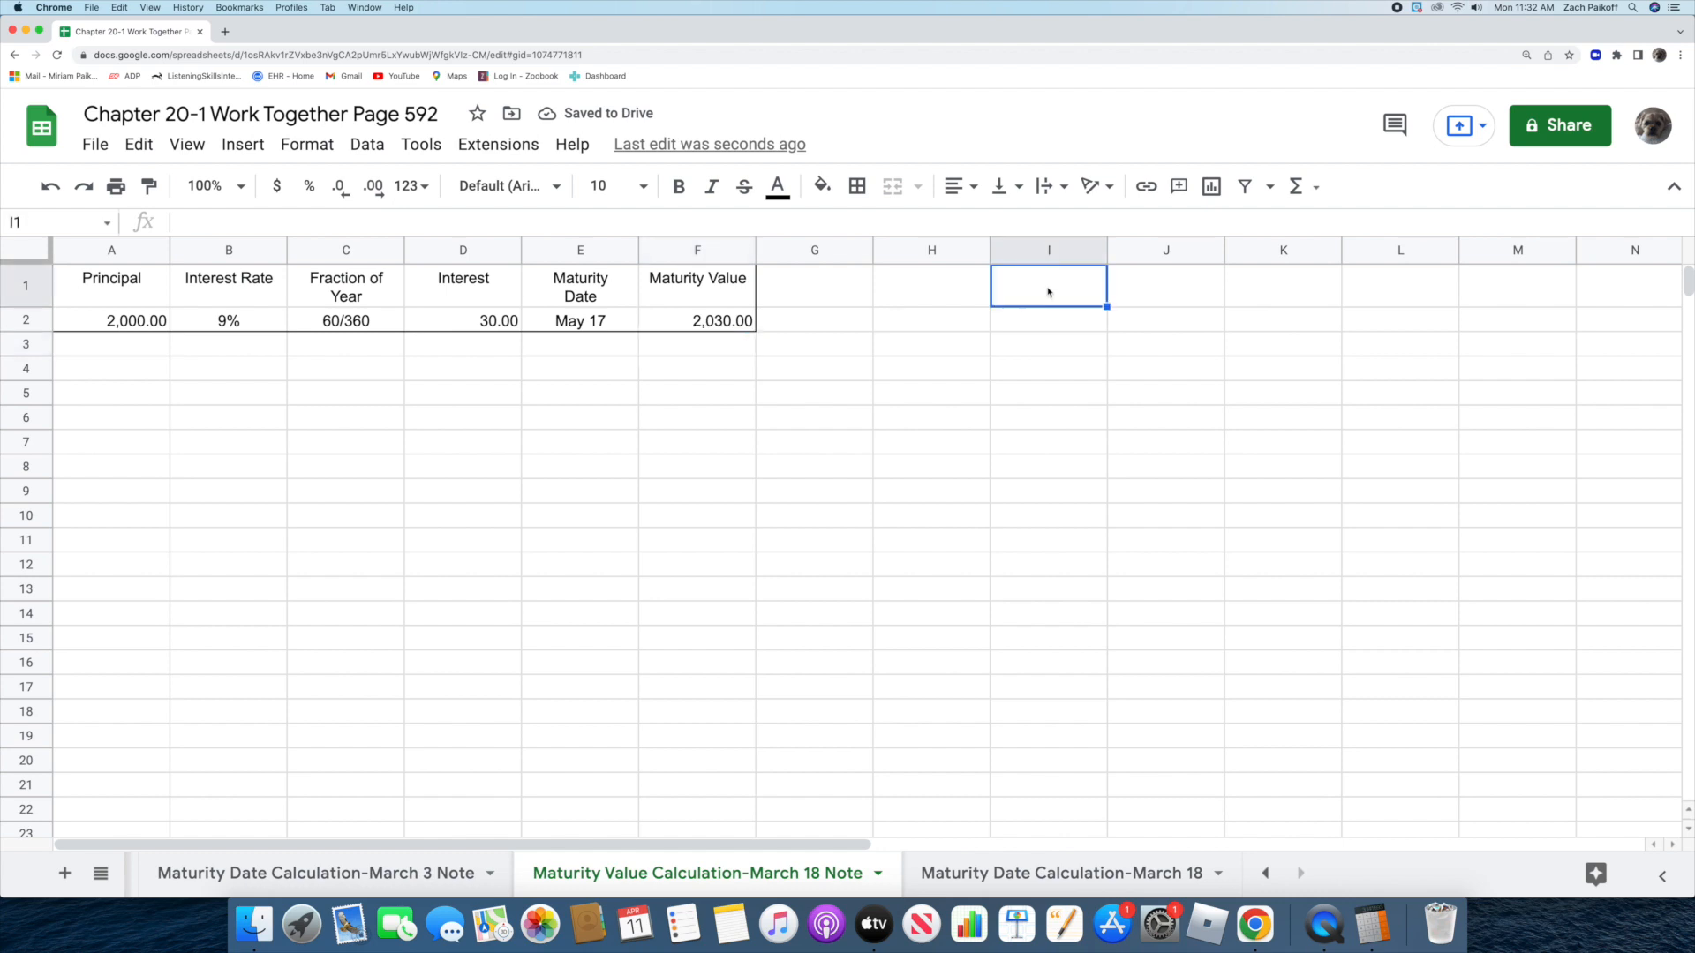